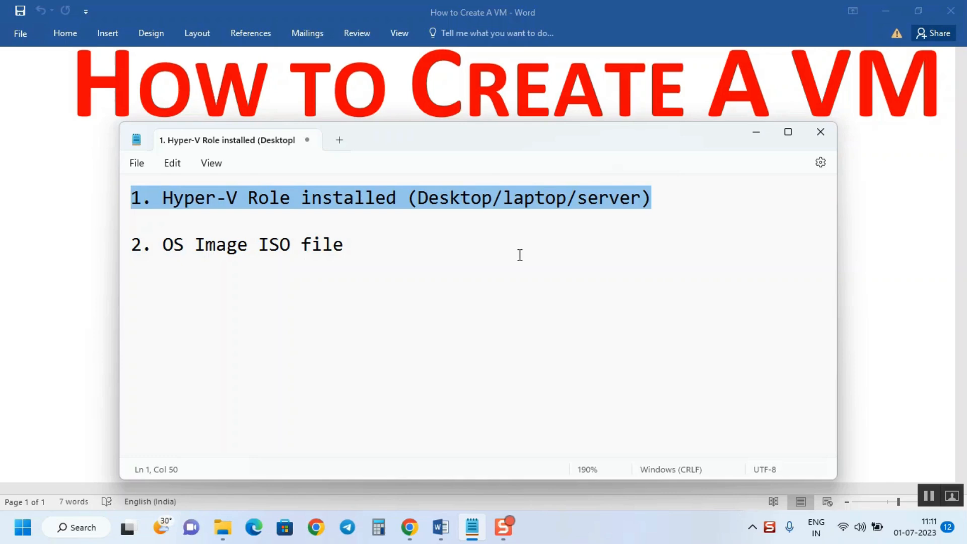
Highlight the OS Image ISO file and second prerequisite lines in Notepad, then minimize the note
click(231, 251)
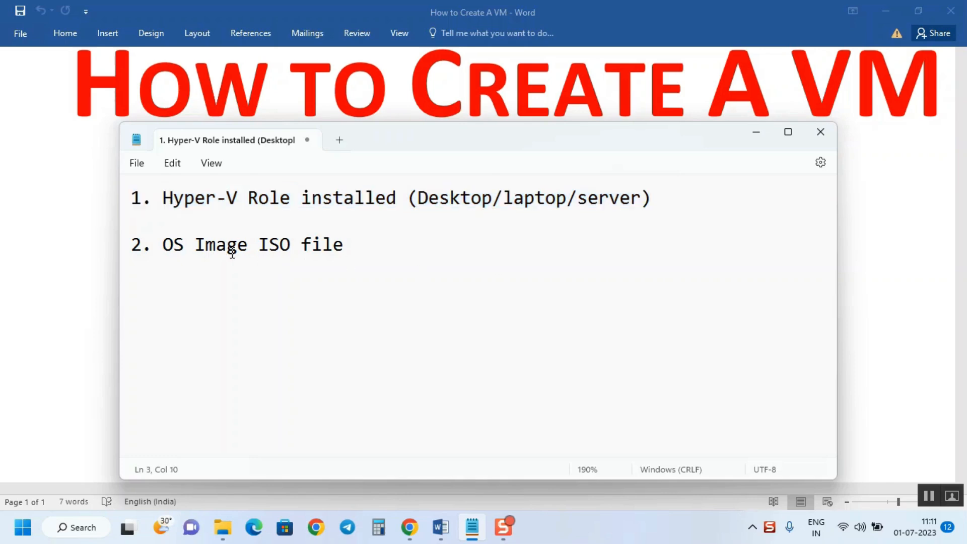
drag(163, 246, 341, 259)
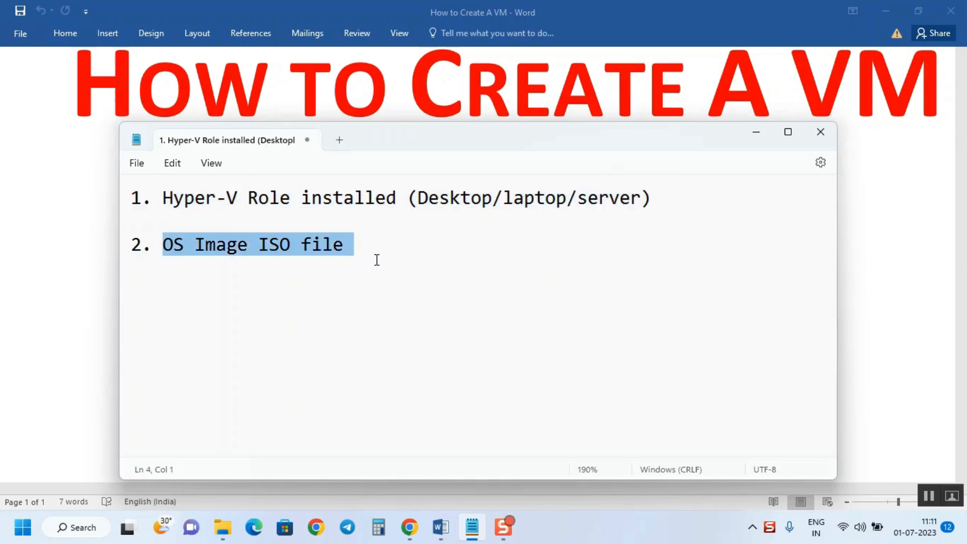
click(267, 257)
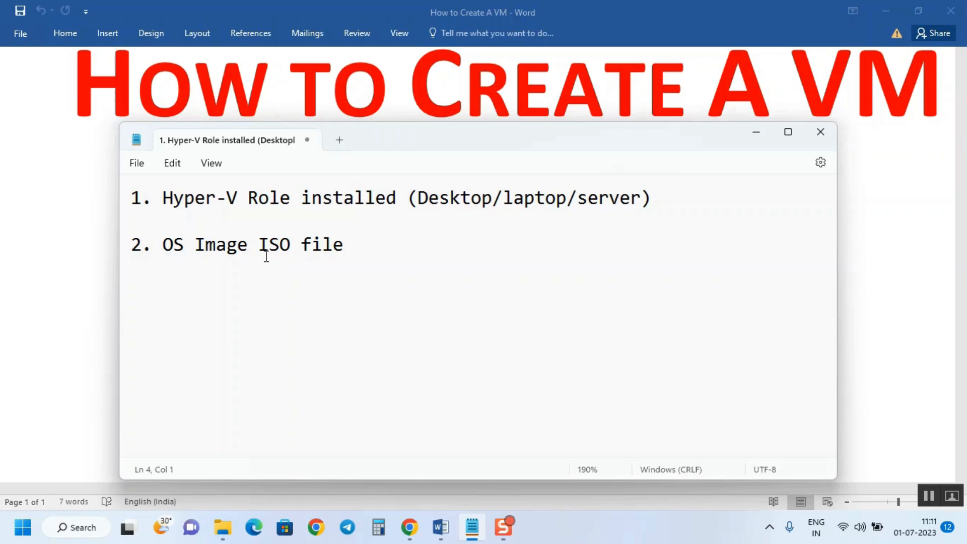
drag(353, 246, 129, 245)
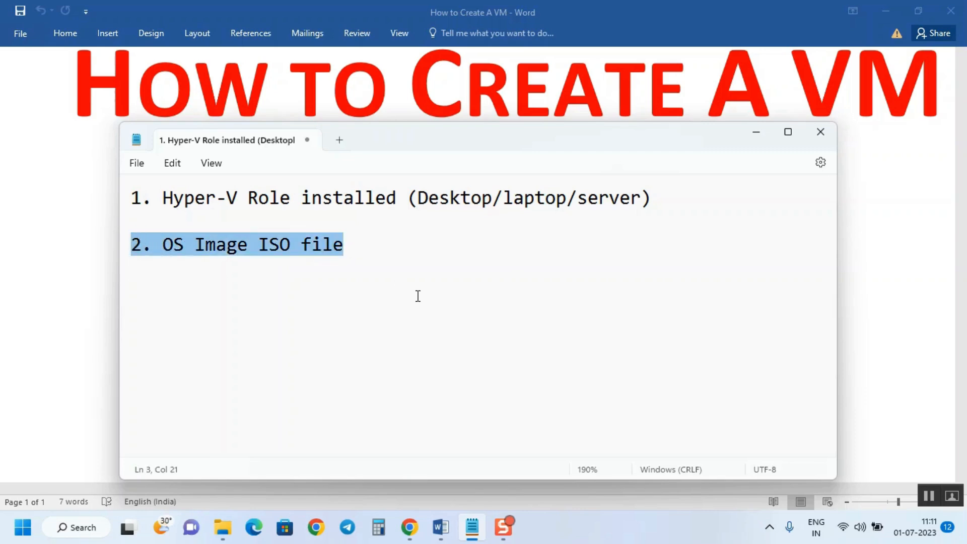
click(756, 135)
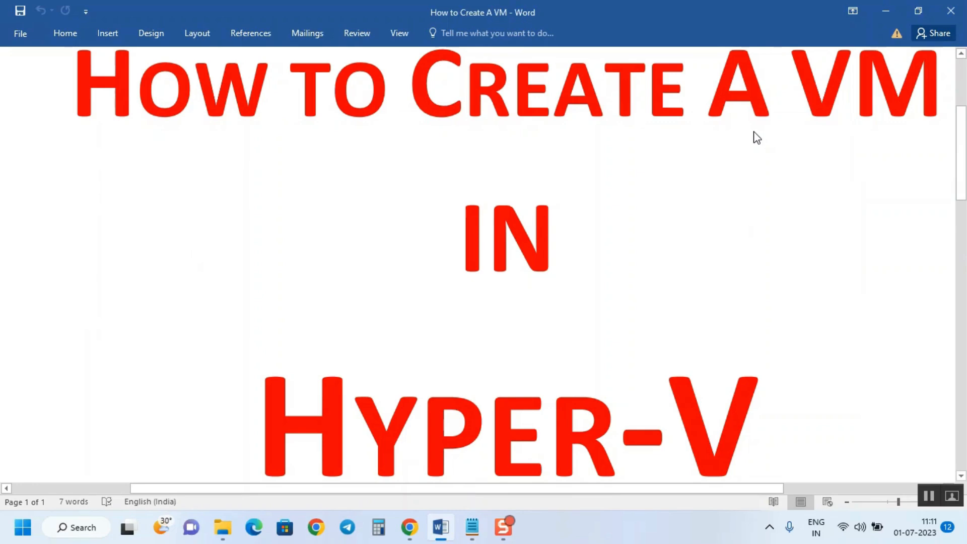
Browse to D:\Hyper-VLab\ISO Files to show the SERVER_EVAL_x64FRE_en-us disc image
click(222, 534)
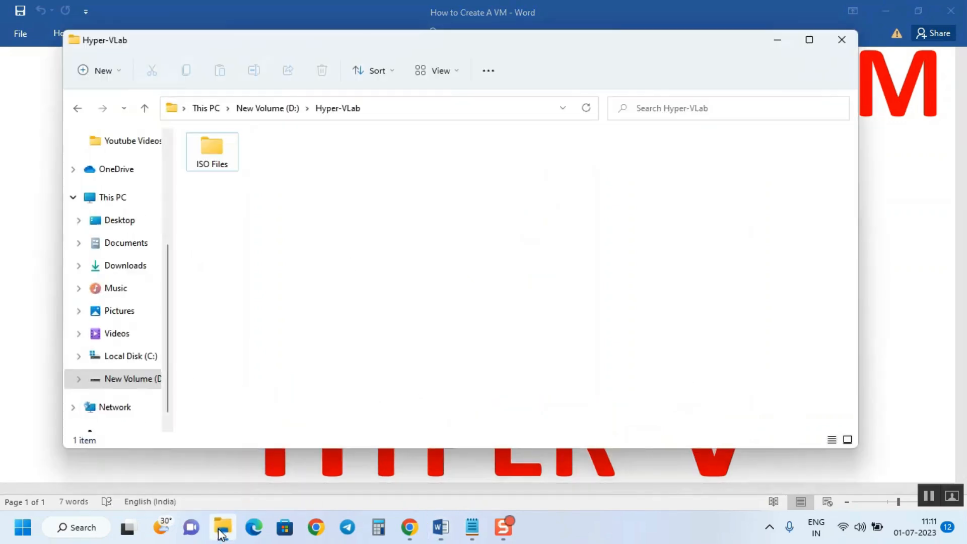
click(247, 114)
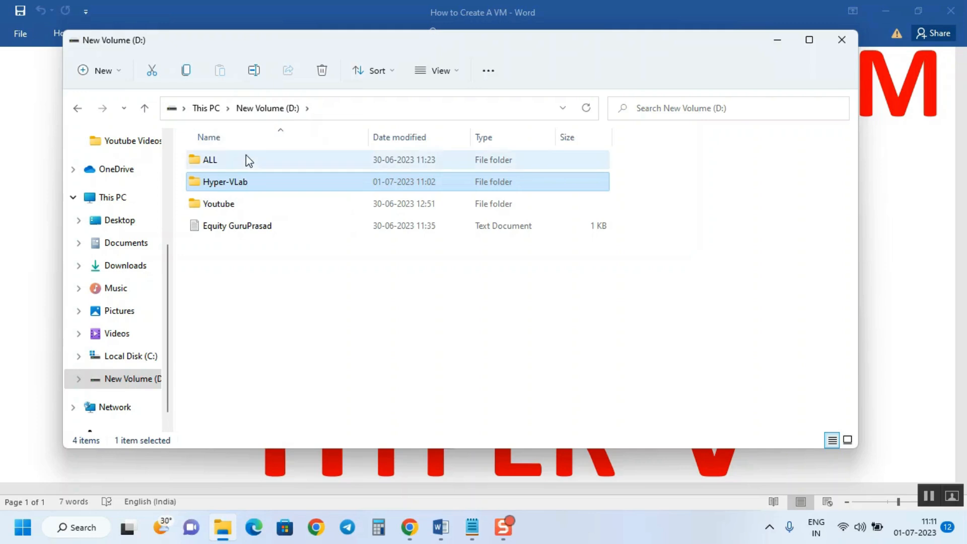
double_click(224, 185)
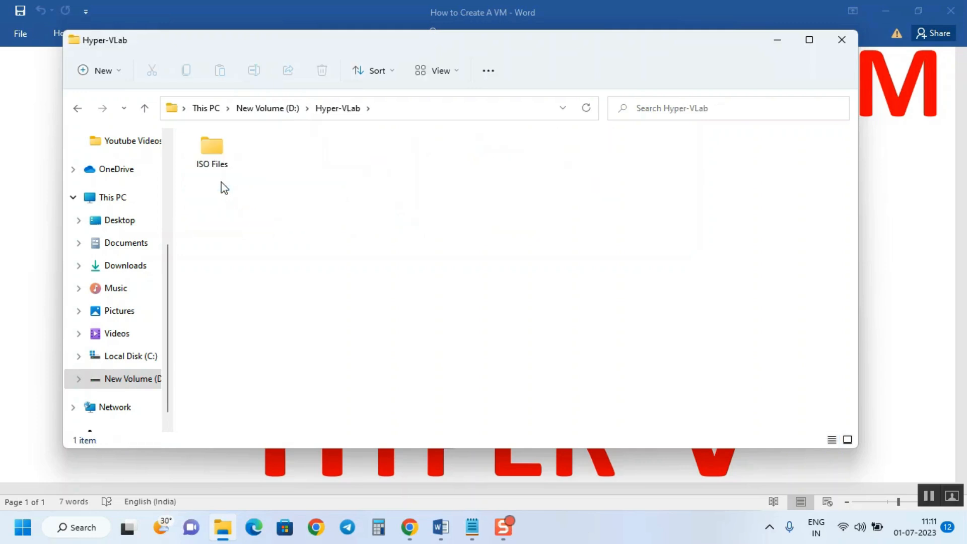
double_click(229, 155)
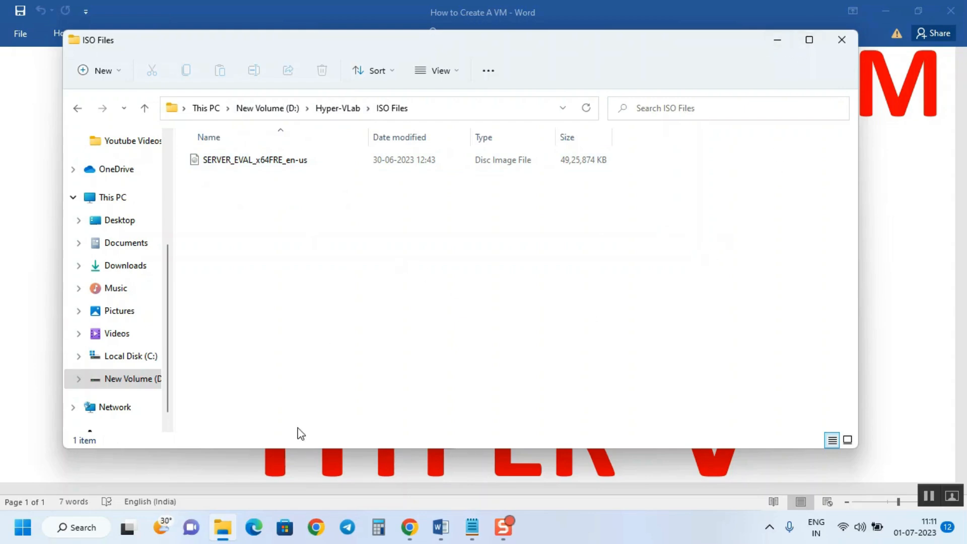
Search the Start menu for 'hyper' and launch Hyper-V Manager
click(20, 529)
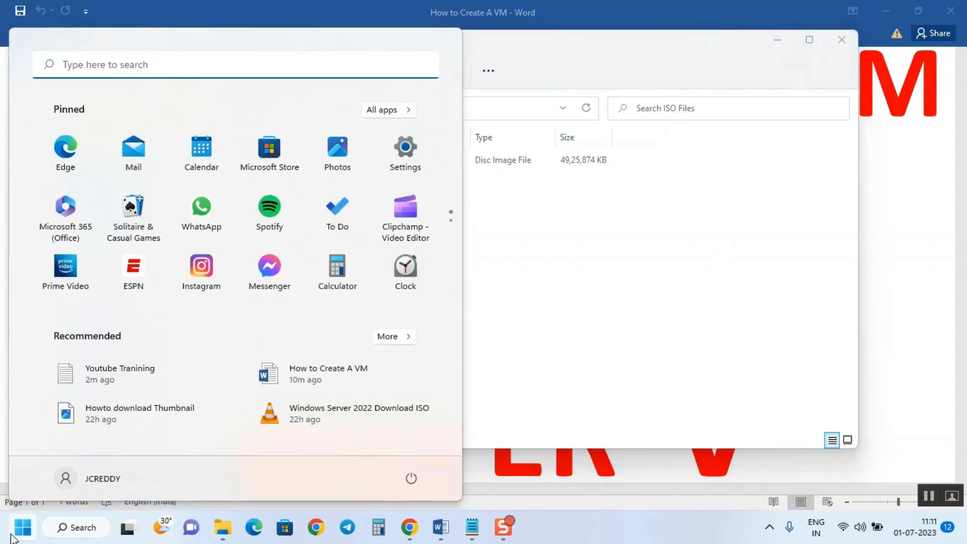
text(hytp)
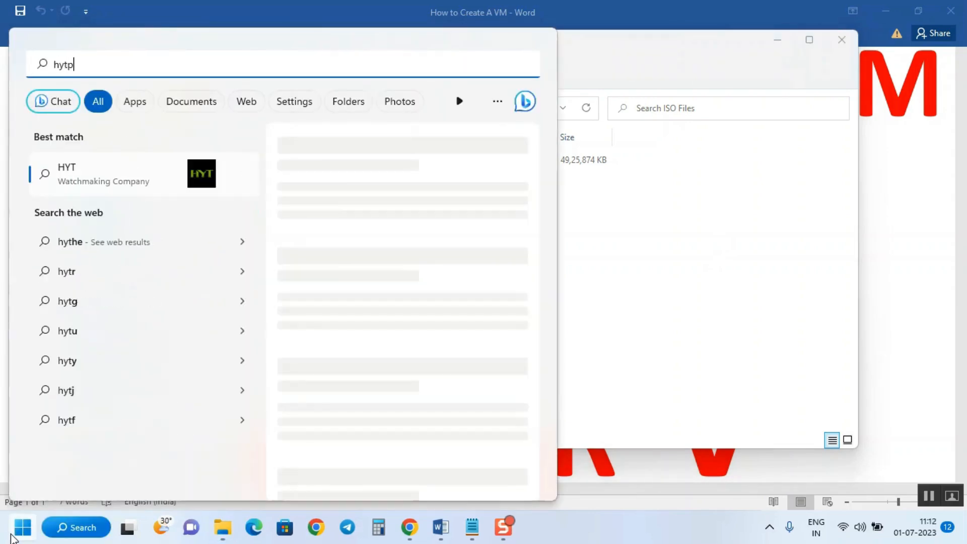
text(er)
key(BackSpace)
key(BackSpace)
key(BackSpace)
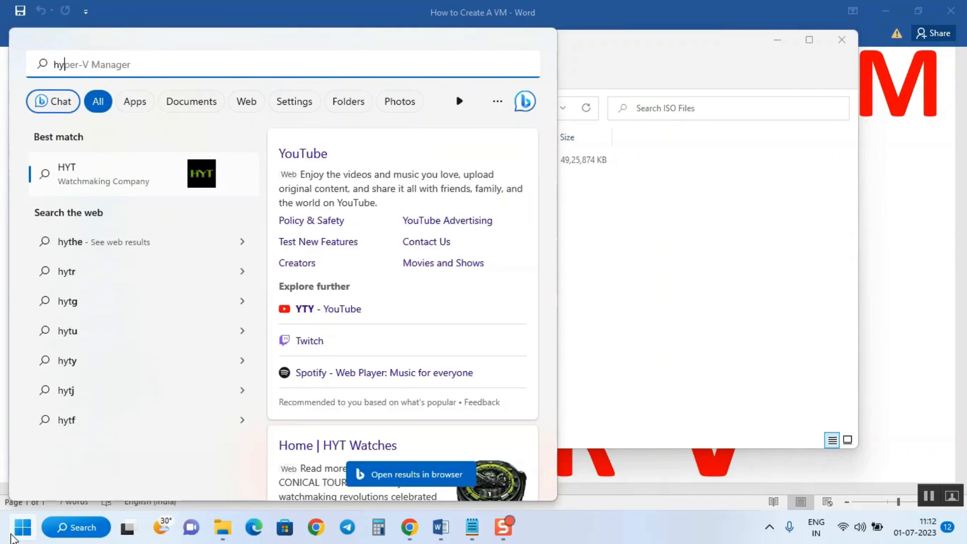
text(per)
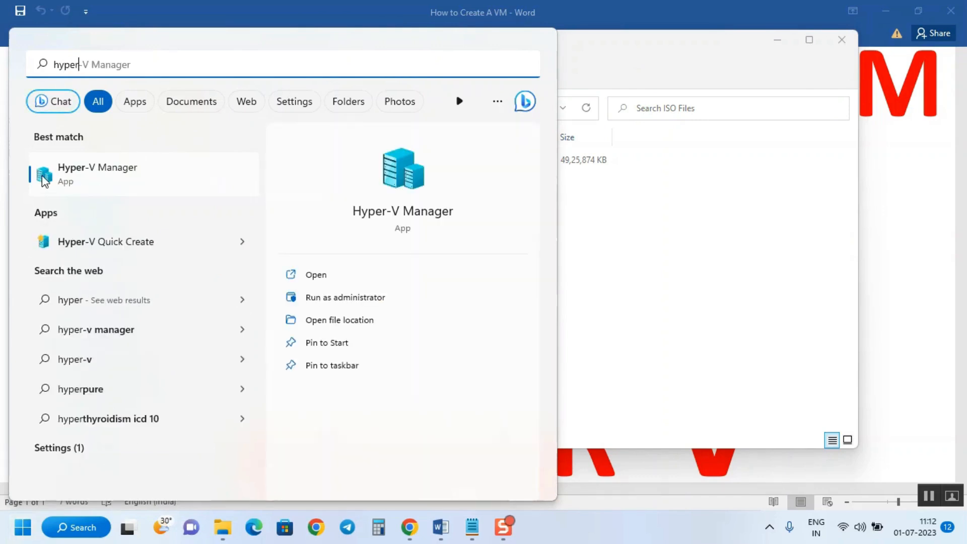
click(112, 172)
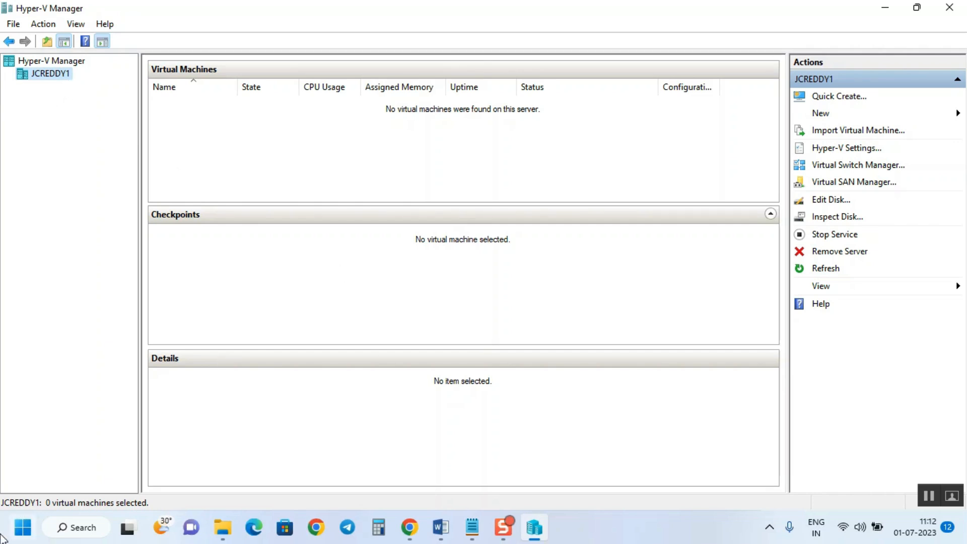
Run hostname in Command Prompt to confirm the host's name, then return to Hyper-V Manager
click(24, 527)
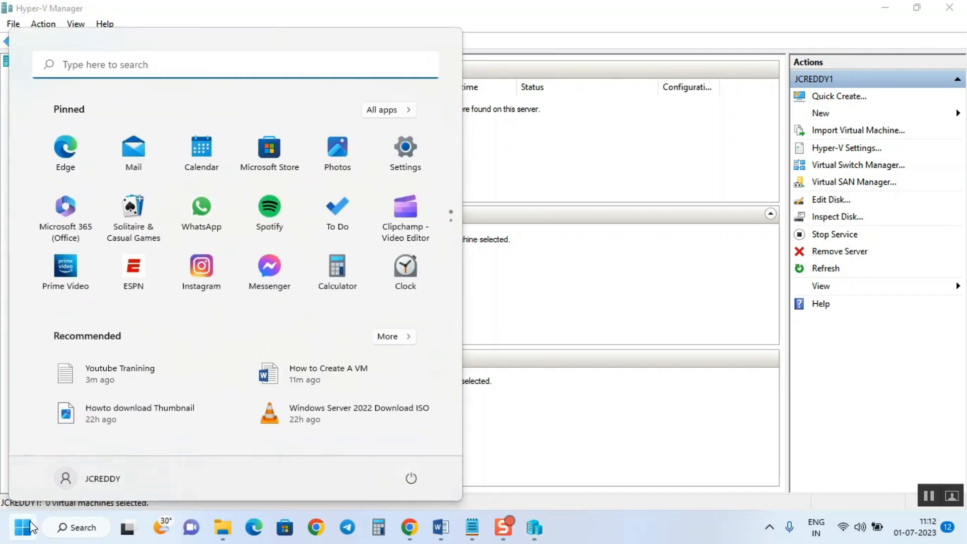
text(cmd)
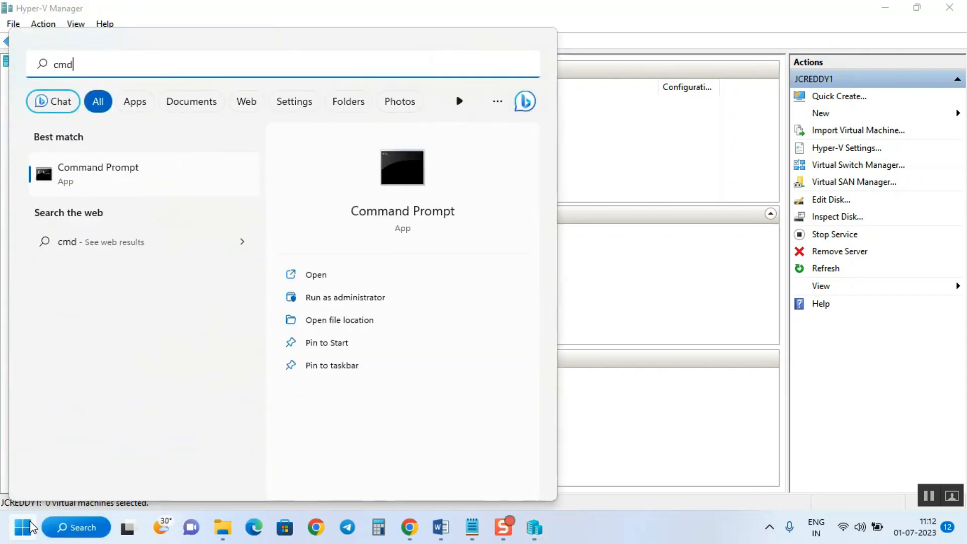
key(Return)
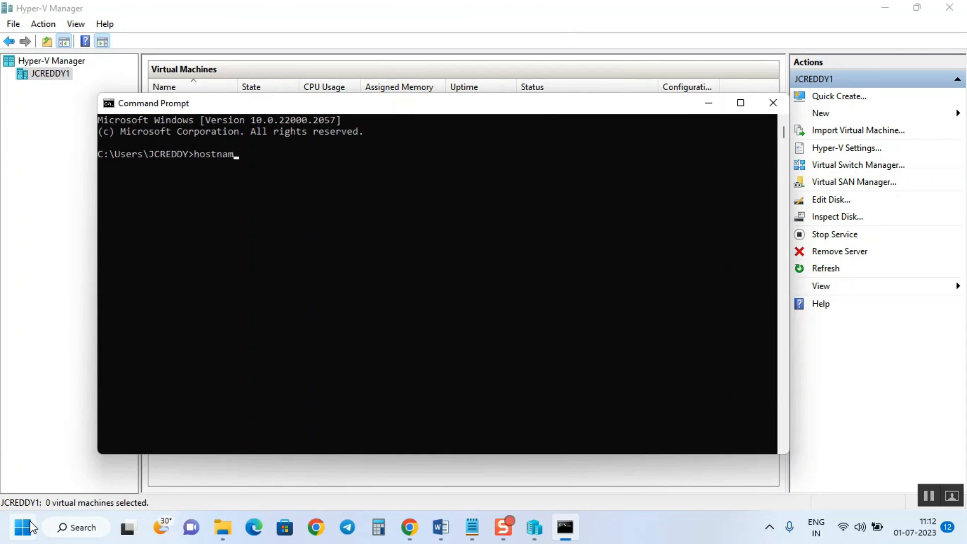
key(Return)
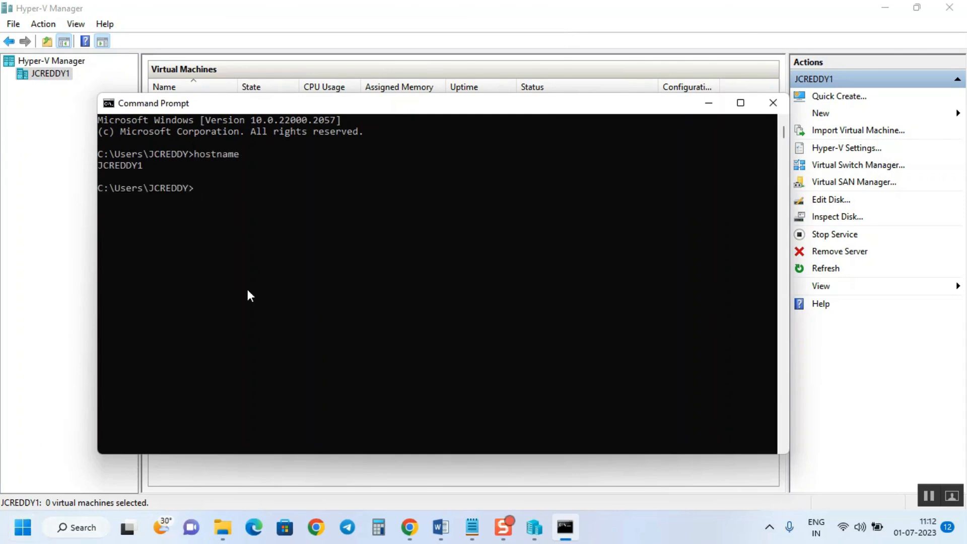
drag(141, 167, 94, 161)
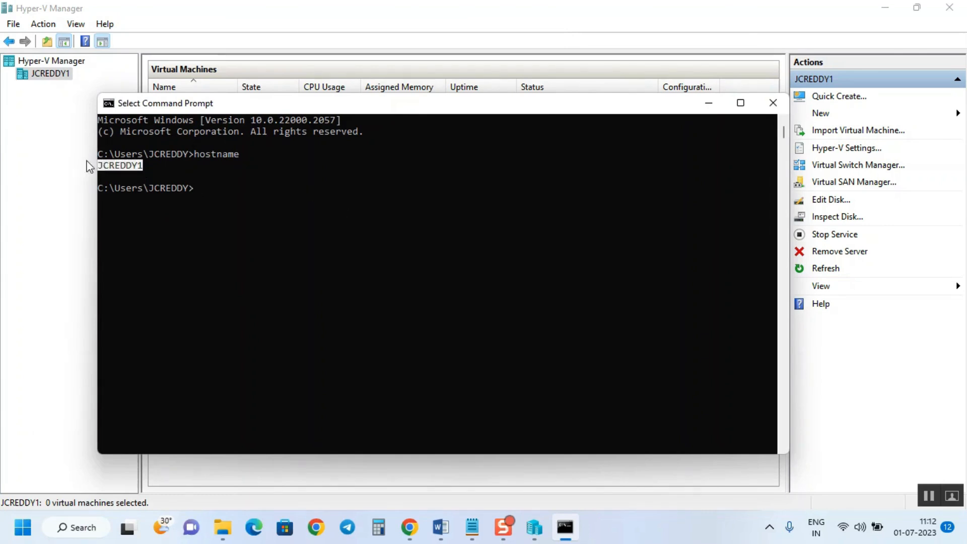
click(48, 103)
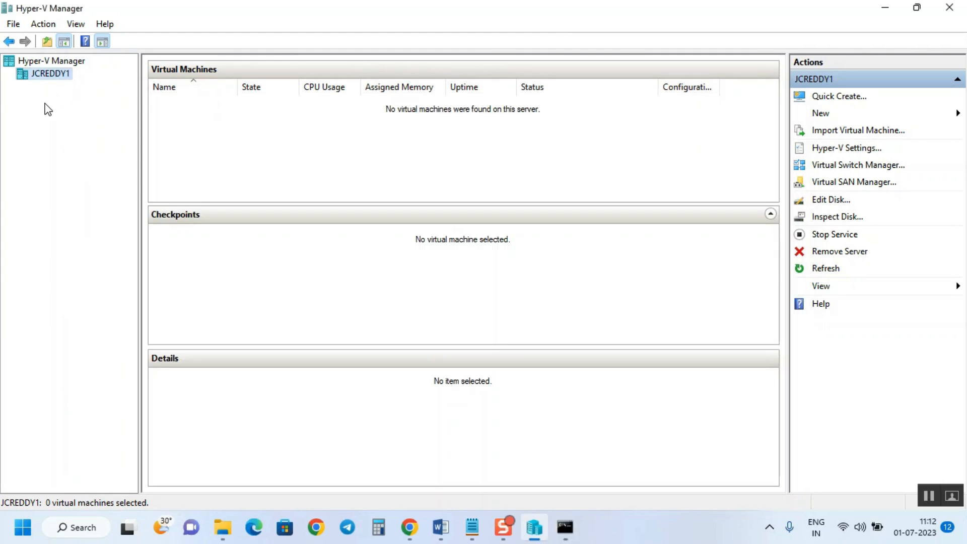
right_click(55, 62)
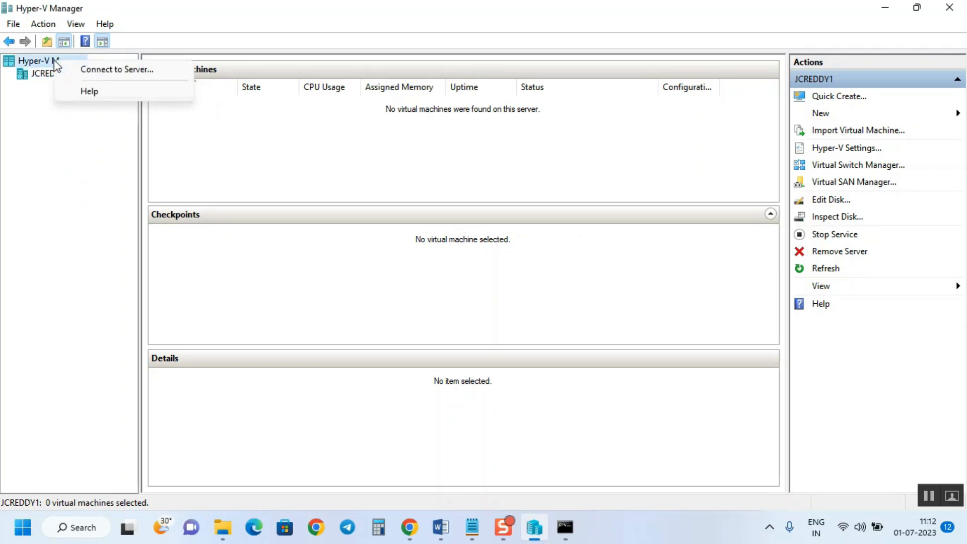
click(116, 71)
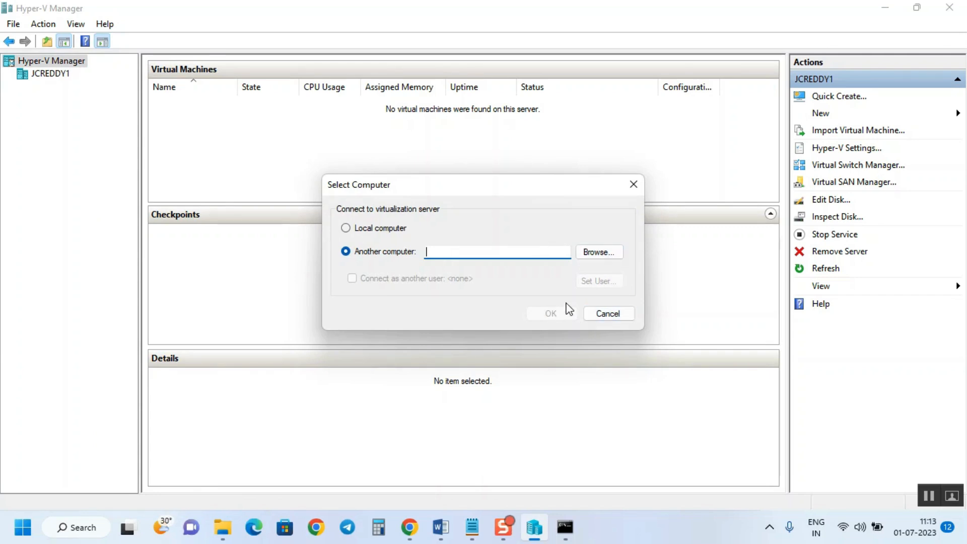
click(620, 313)
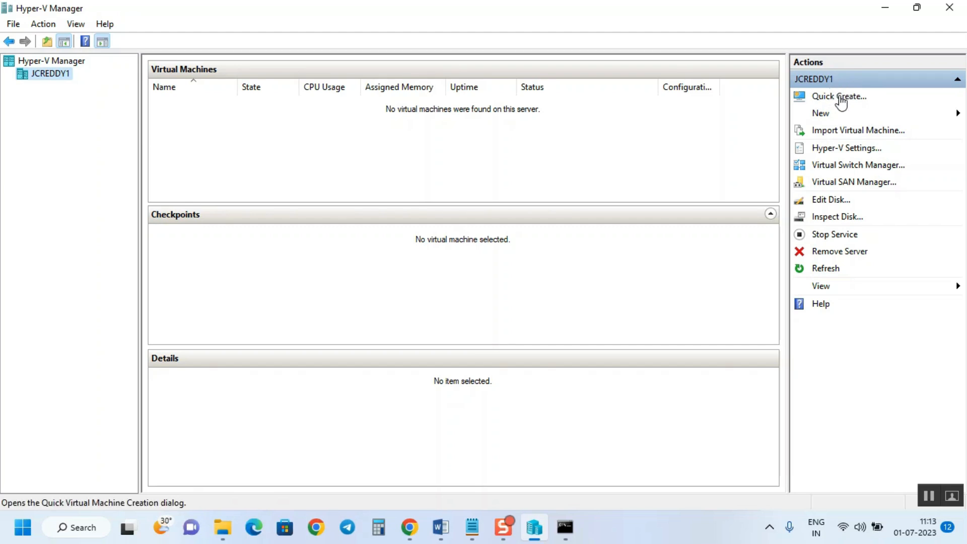
Choose New > Virtual Machine from the Actions pane to launch the wizard
click(826, 115)
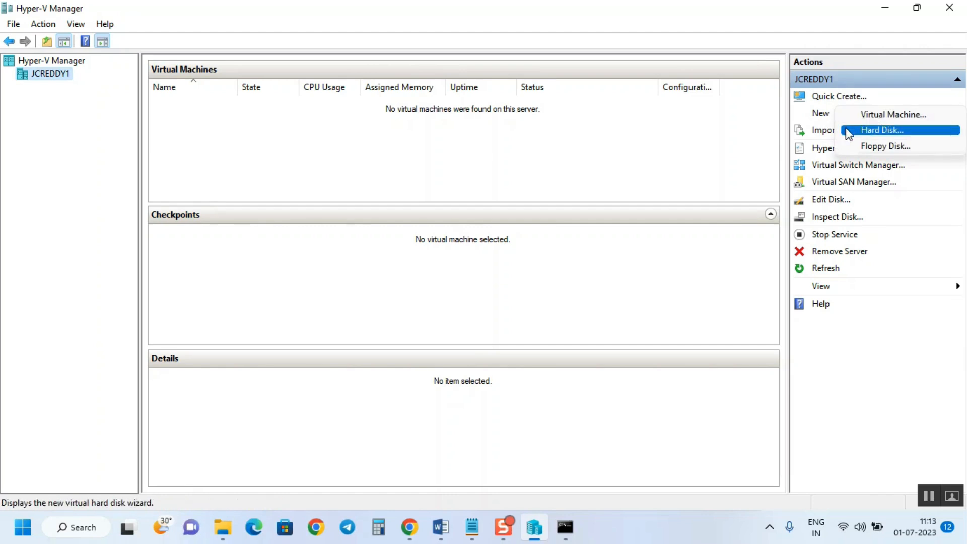
click(652, 147)
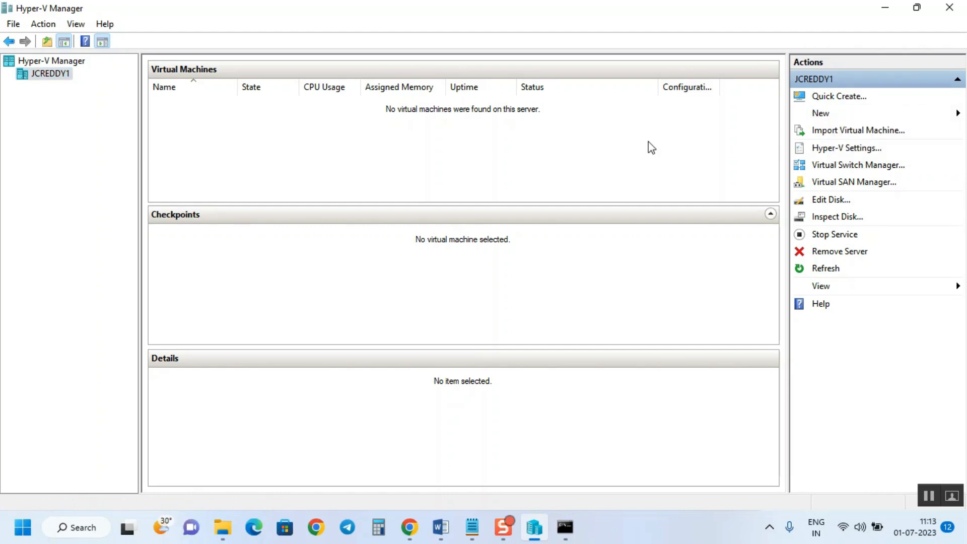
click(822, 120)
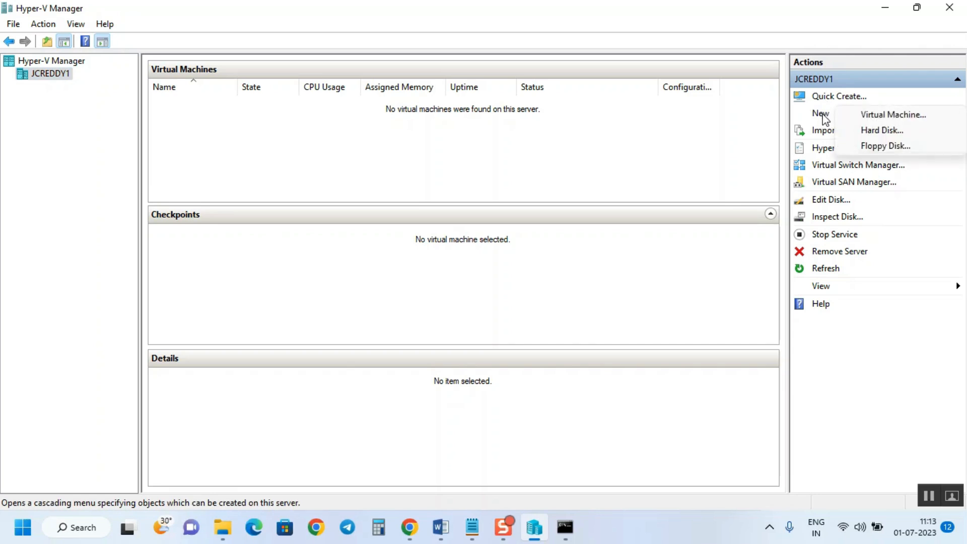
click(891, 116)
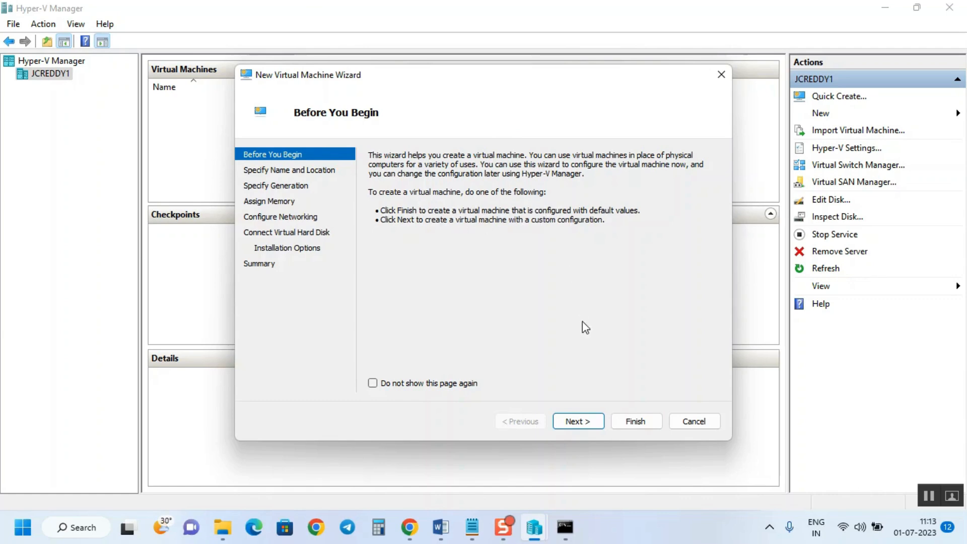
Name the virtual machine AD Server and opt to store it in a different location
click(578, 421)
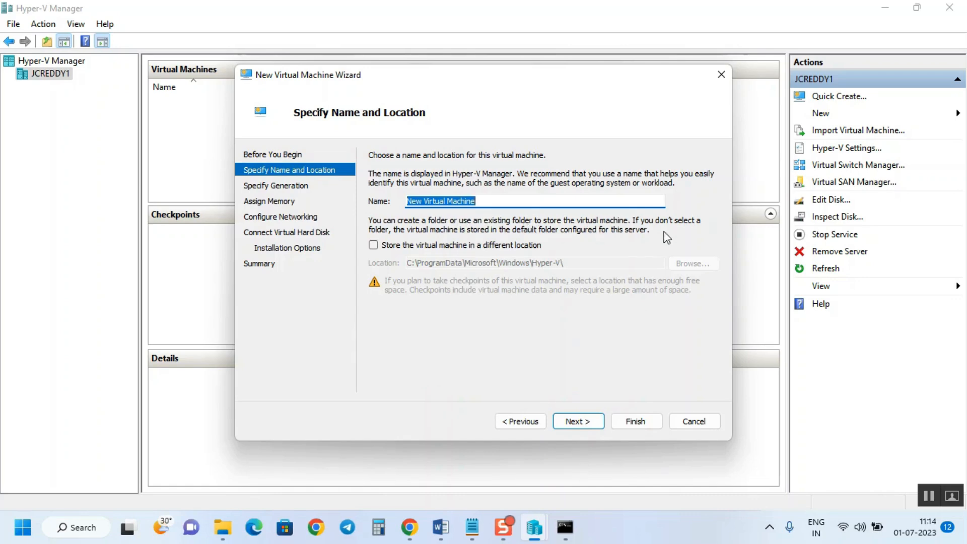
text(AD Server)
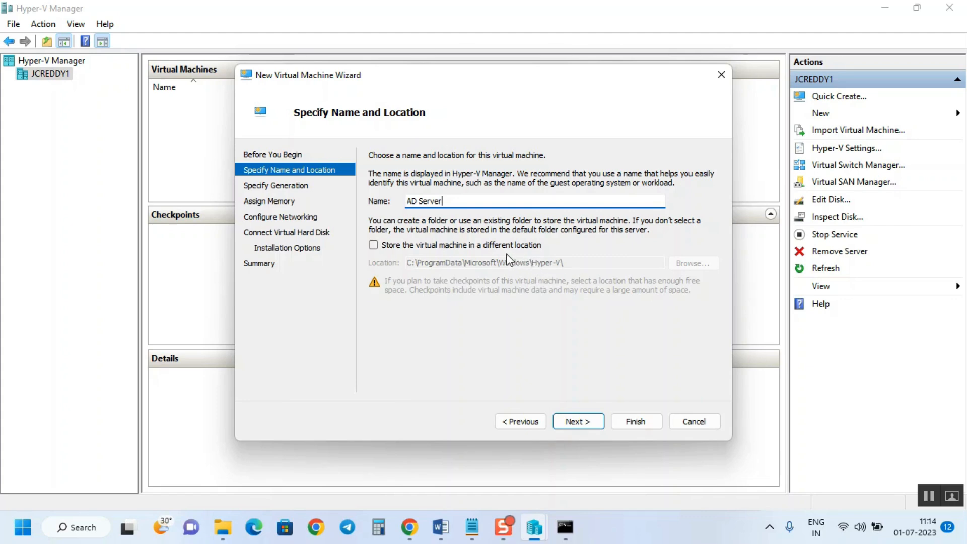
click(391, 247)
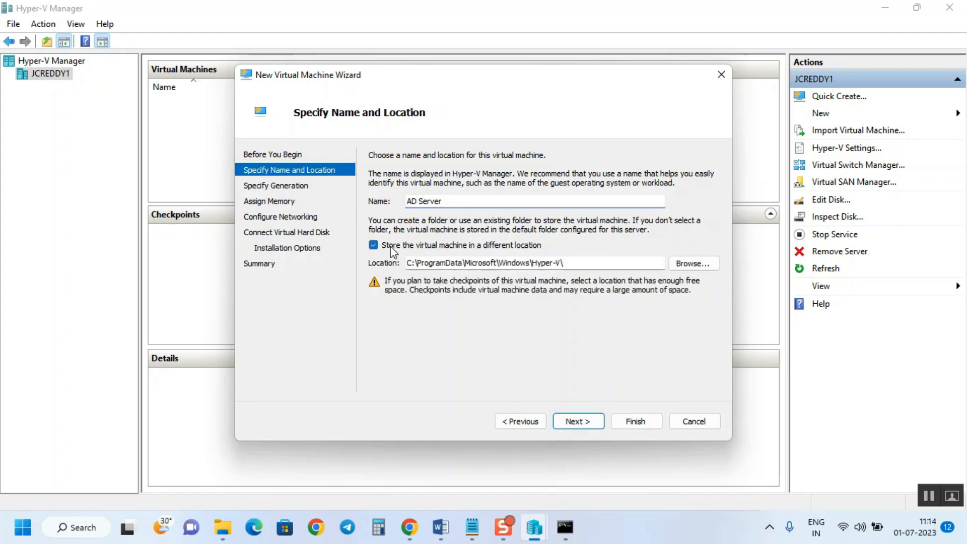
Create a new AD Server folder in D:\Hyper-VLab and select it as the storage folder
click(697, 263)
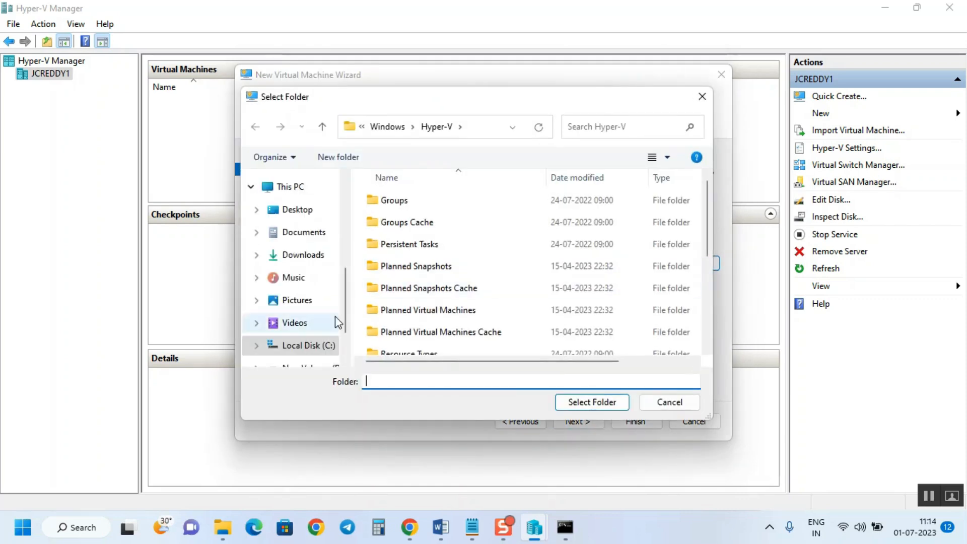
scroll(326, 293, down, 1)
click(328, 297)
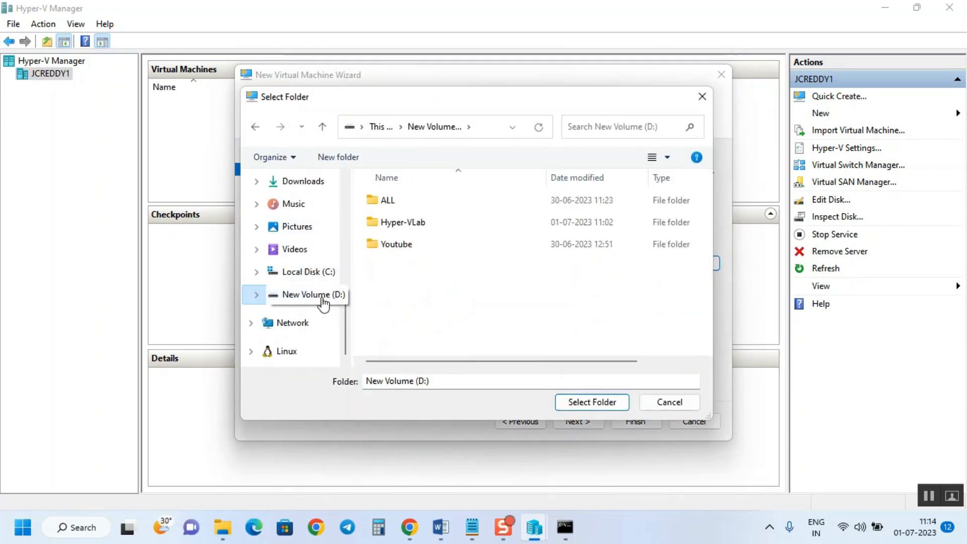
double_click(409, 226)
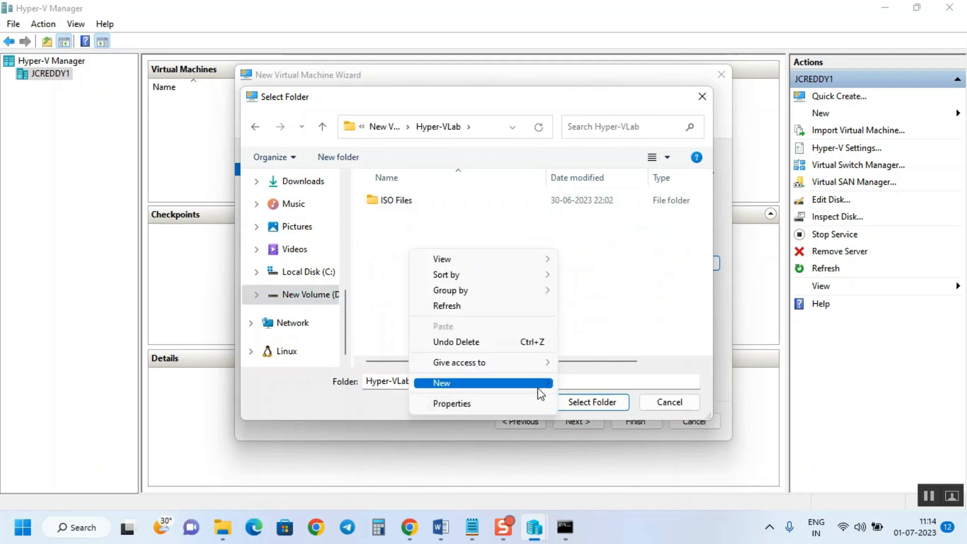
mouse_move(539, 393)
click(641, 225)
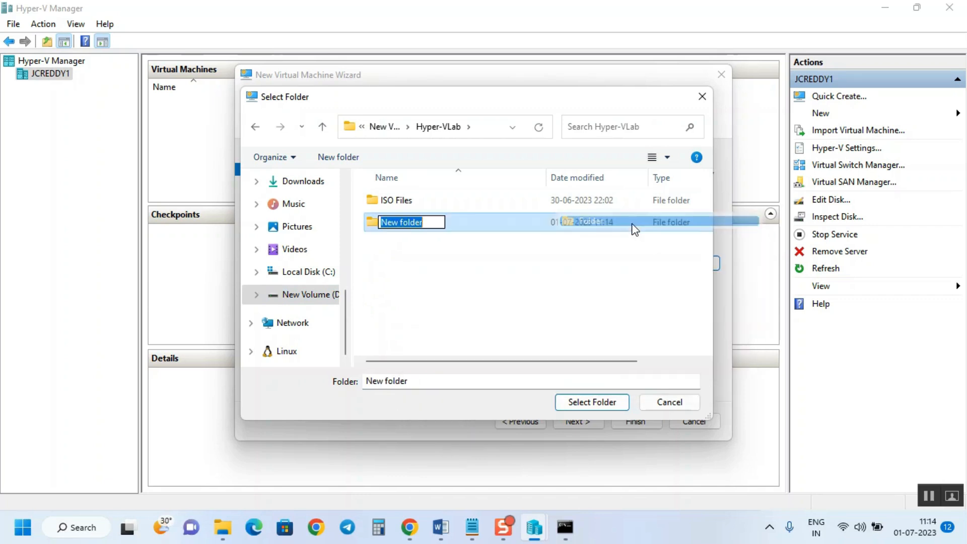
text(AD)
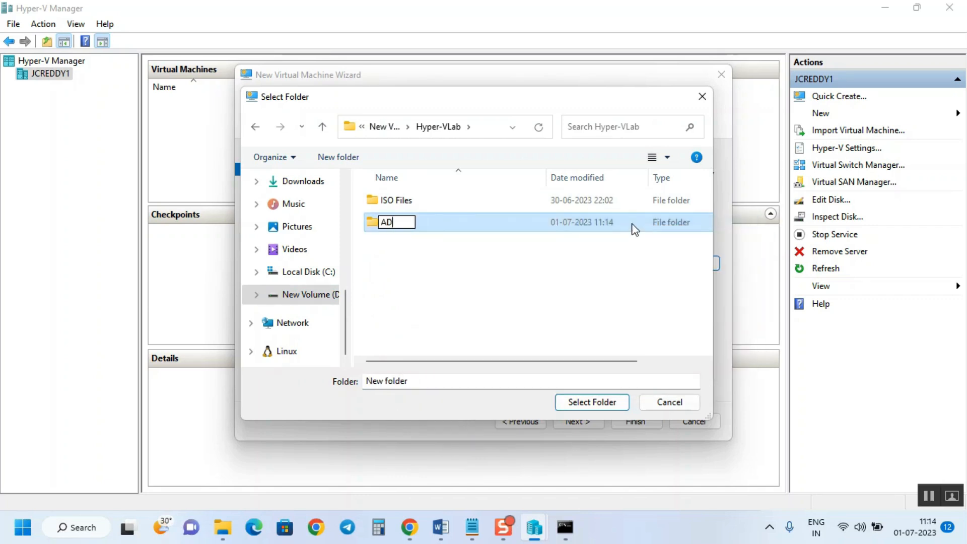
text( Server)
click(509, 256)
click(401, 203)
click(594, 401)
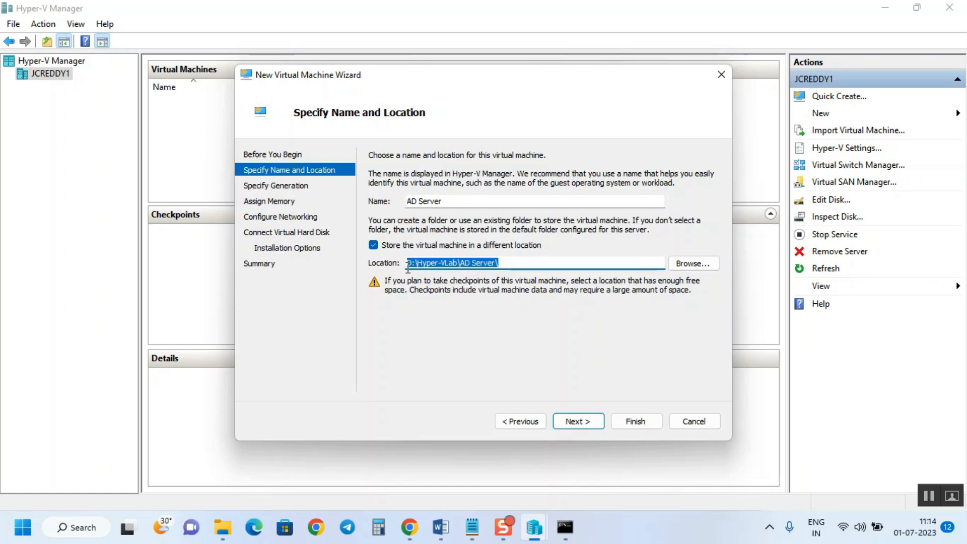
Choose Generation 2 on the Specify Generation page
click(578, 420)
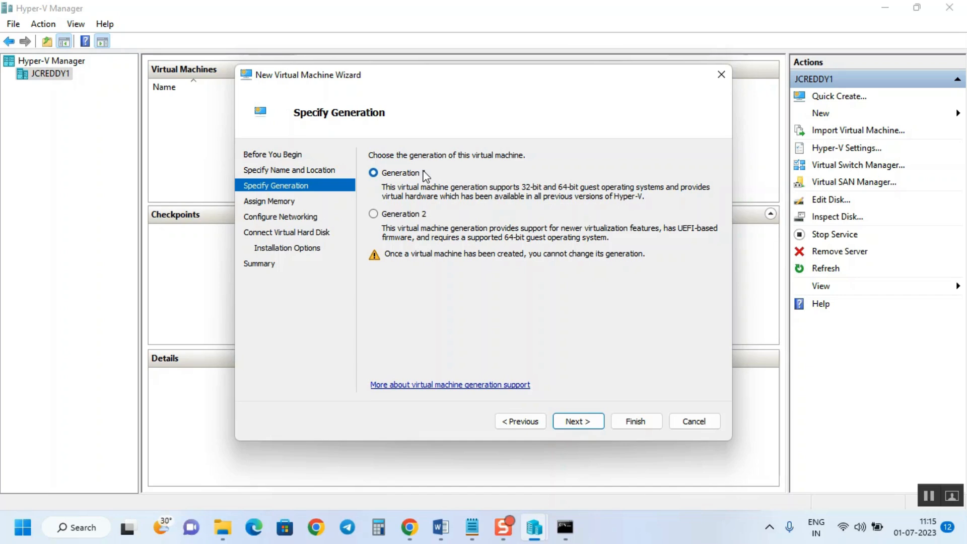
click(404, 217)
Compute 4 × 1024 = 4,096 in Calculator, then minimize it back to the Assign Memory page
click(577, 422)
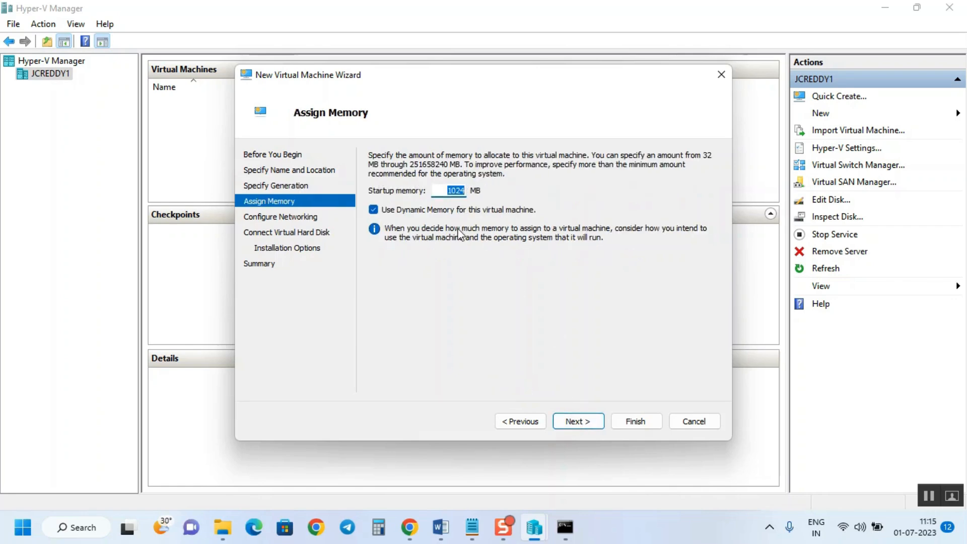
click(378, 528)
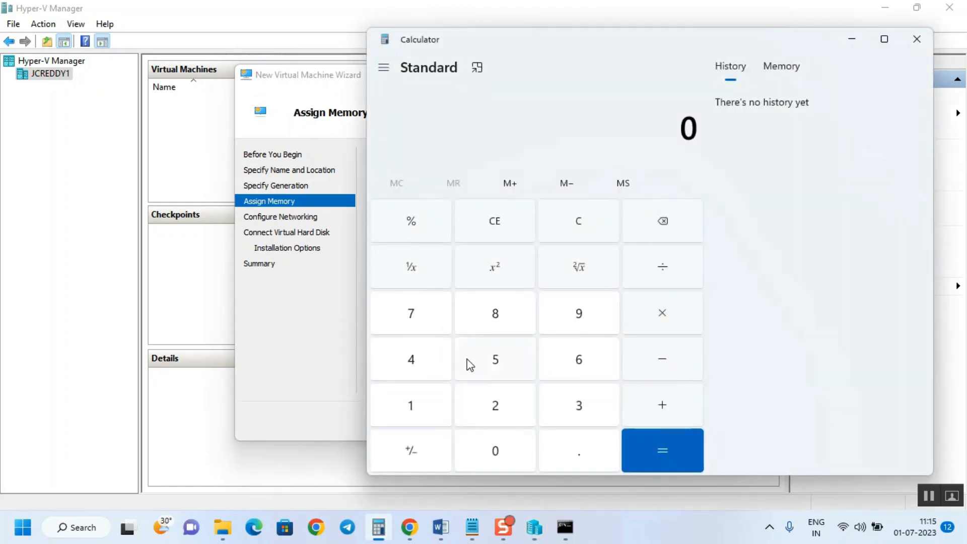
click(416, 359)
click(686, 323)
click(445, 408)
click(500, 455)
click(492, 398)
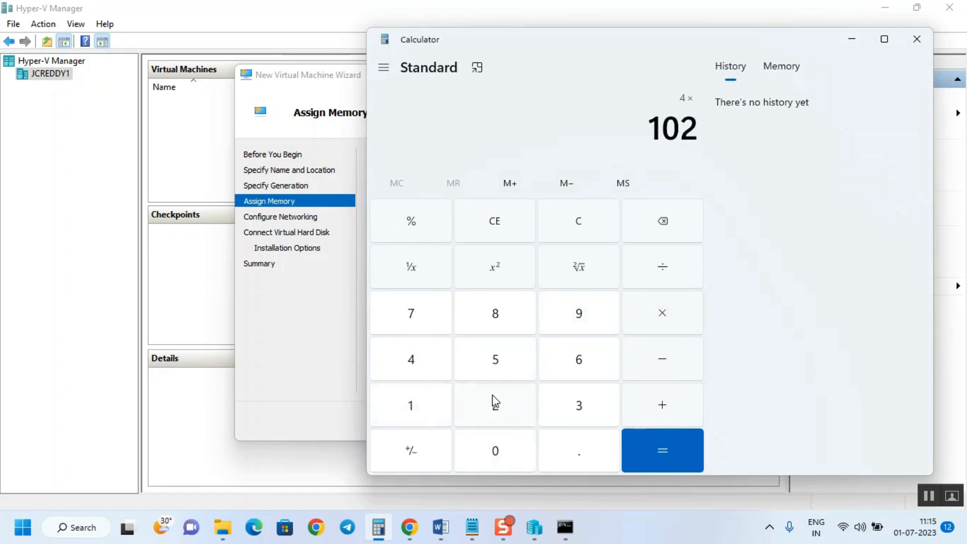
click(422, 357)
click(669, 454)
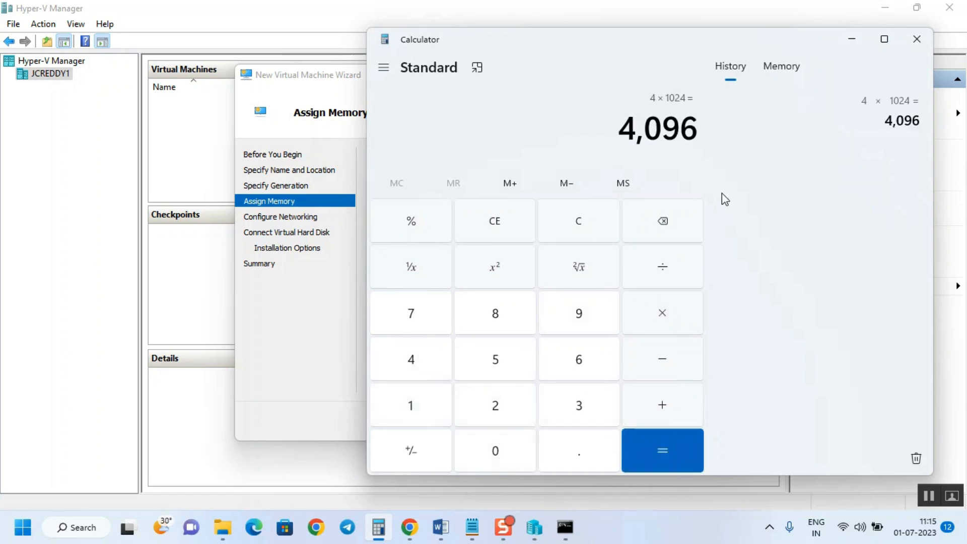
click(852, 39)
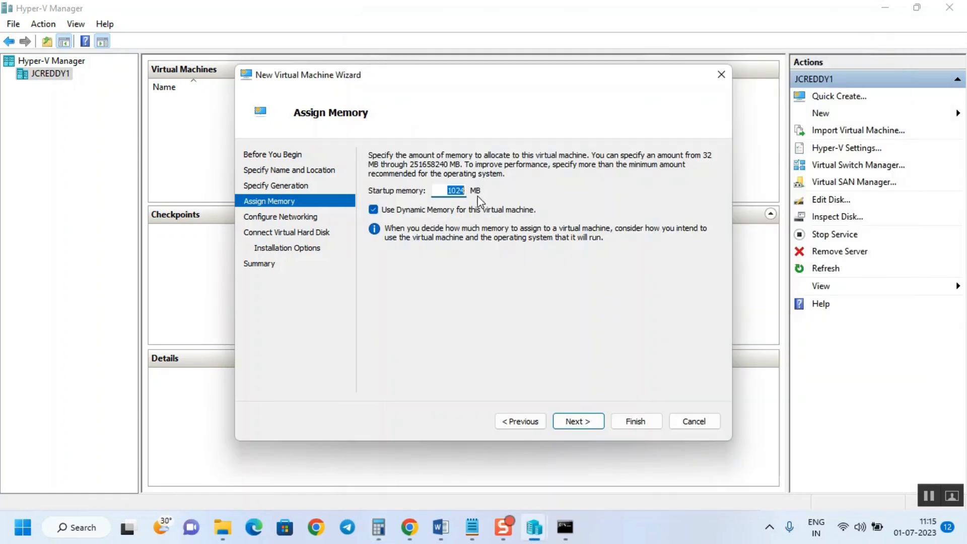
Enter 4096 MB as startup memory and advance to Configure Networking
text(4096)
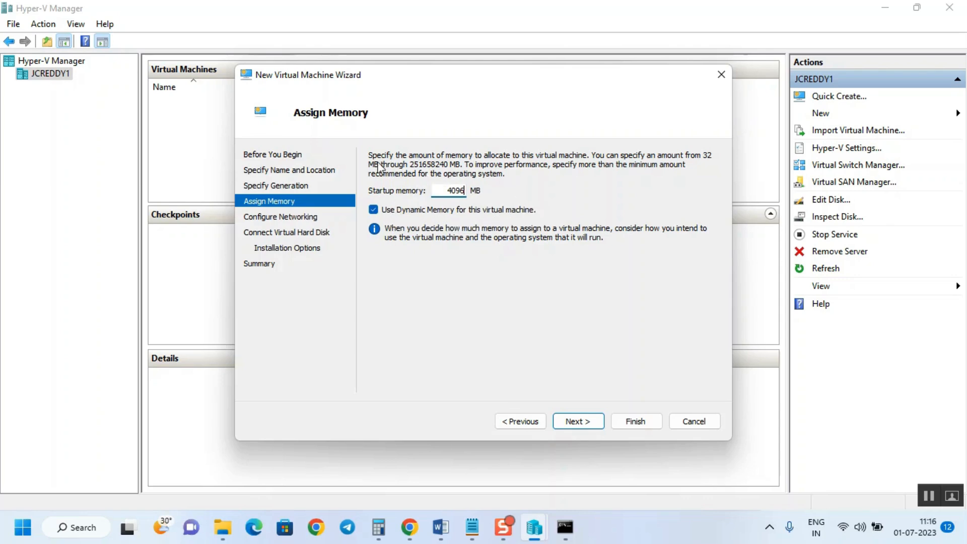
click(584, 426)
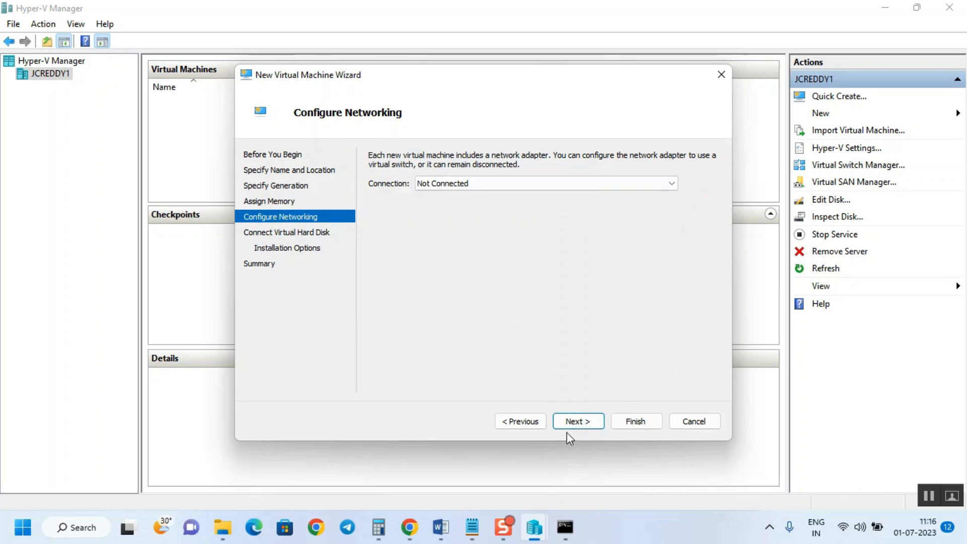
Change the AD Server.vhdx disk size from 127 GB to 80 GB and continue to Installation Options
click(584, 422)
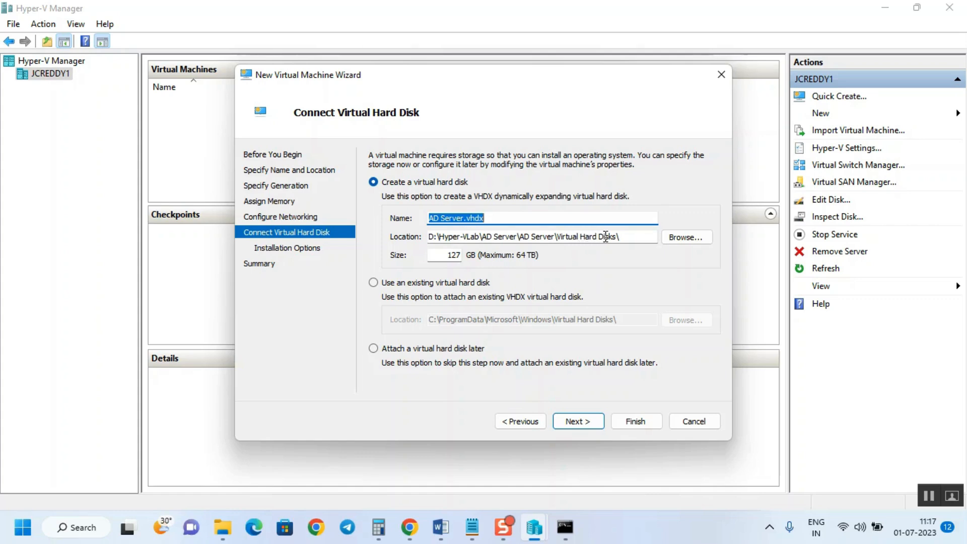
drag(625, 235, 556, 236)
double_click(459, 255)
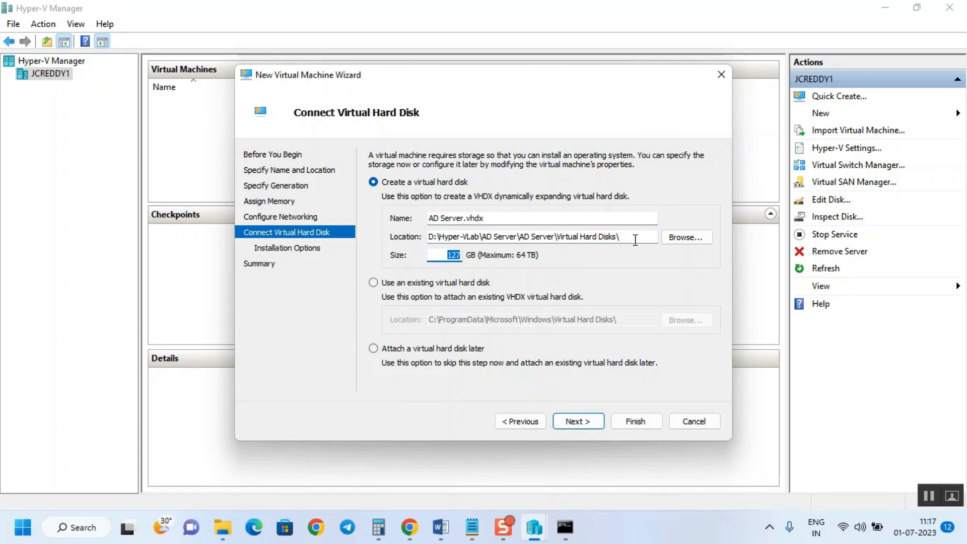
text(80)
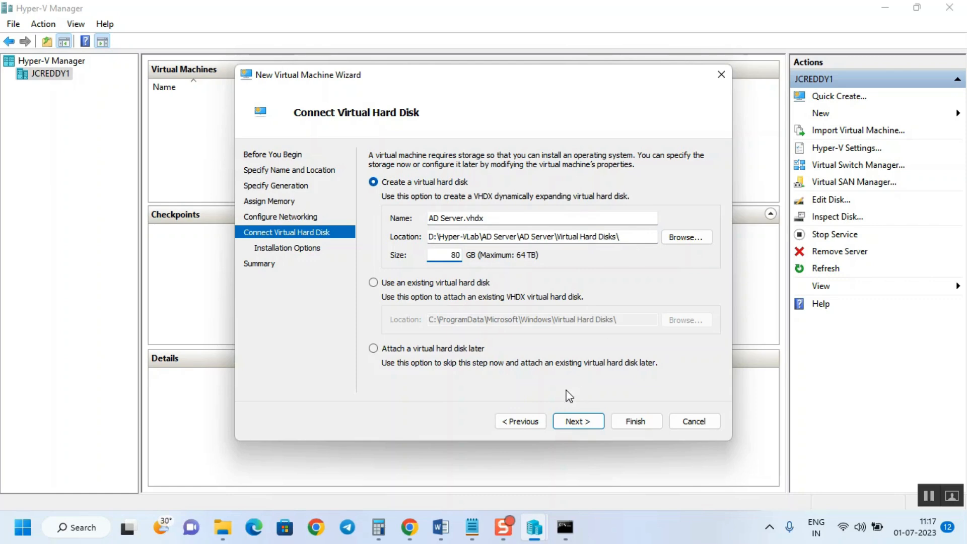
click(579, 421)
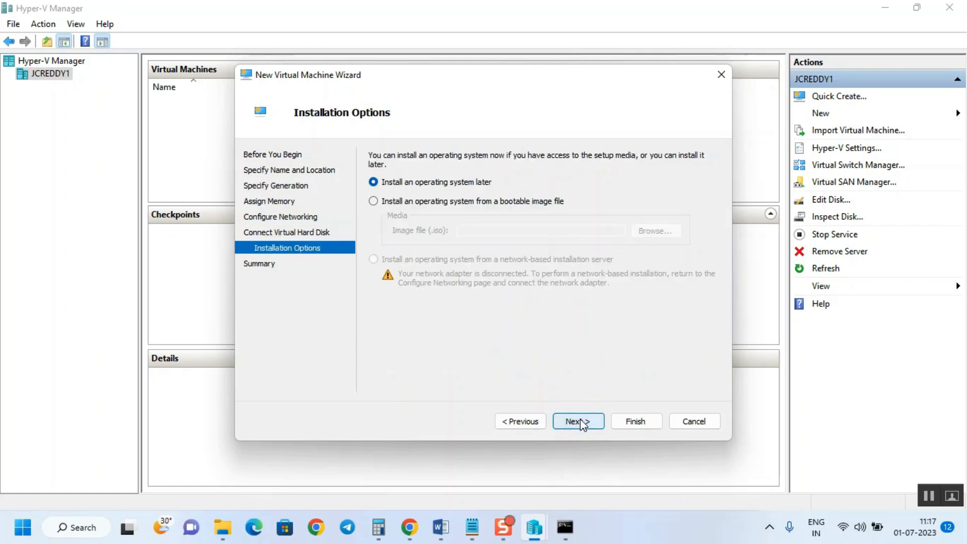
Keep 'Install an operating system later' selected instead of an image file and advance to the Summary
click(383, 202)
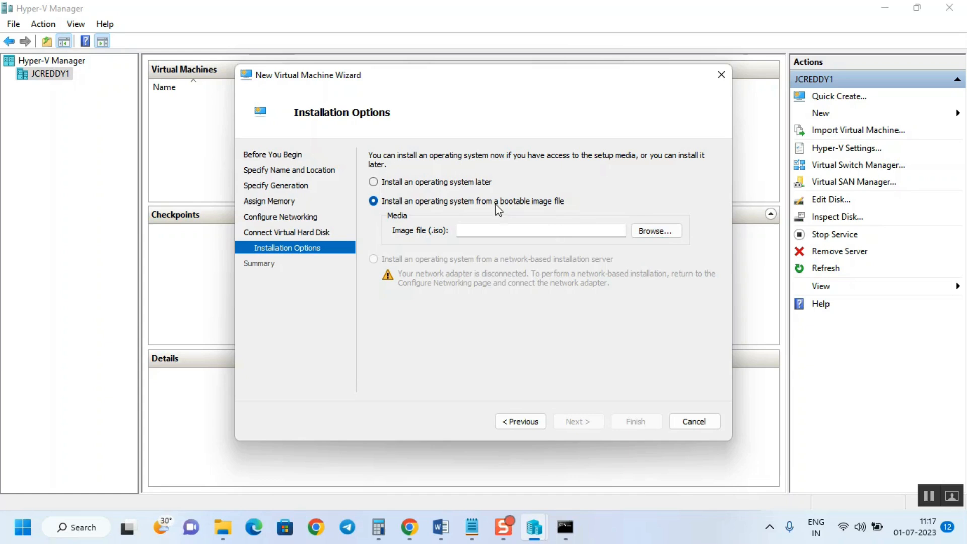
click(441, 187)
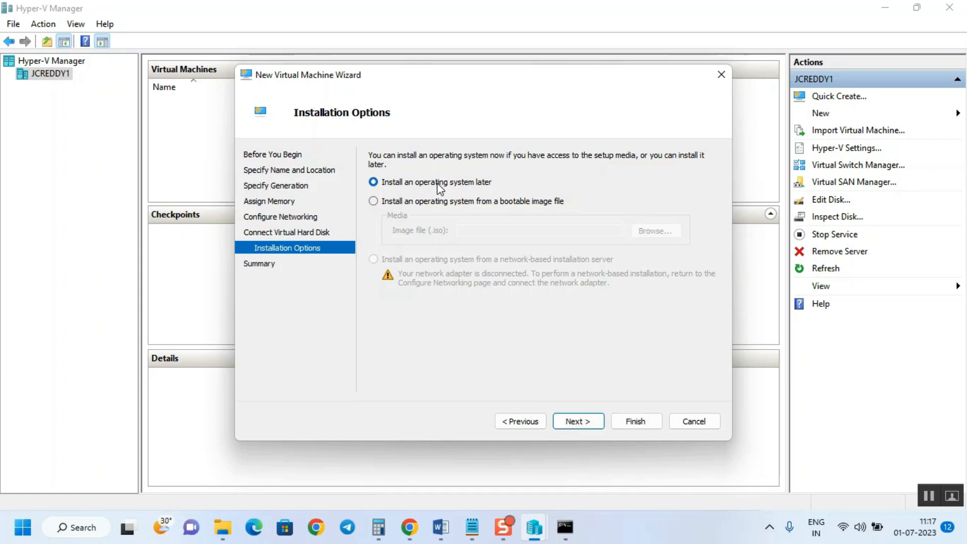
click(580, 426)
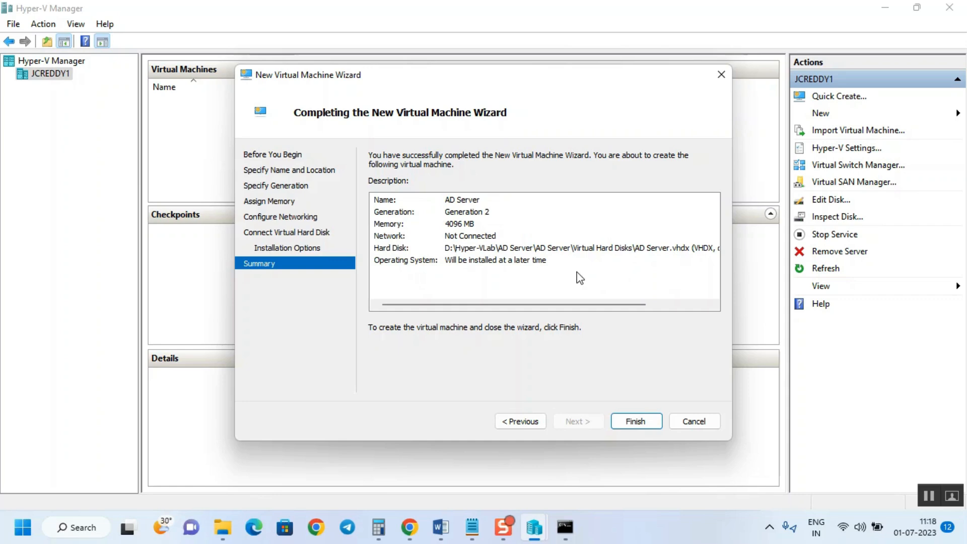
Review the Summary and create the AD Server Generation 2 virtual machine
mouse_move(496, 305)
mouse_down()
mouse_move(597, 302)
mouse_move(502, 291)
mouse_up()
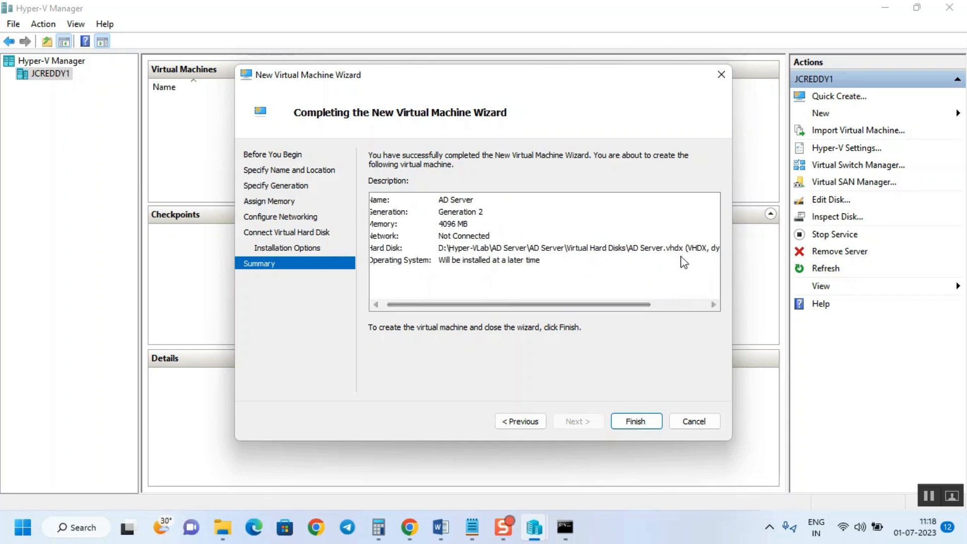
drag(632, 305, 695, 304)
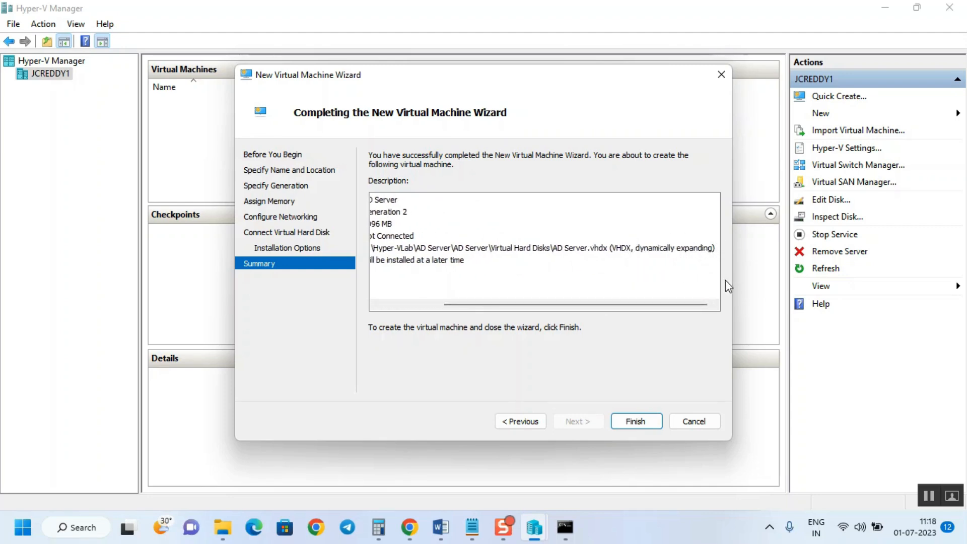
drag(673, 306, 594, 303)
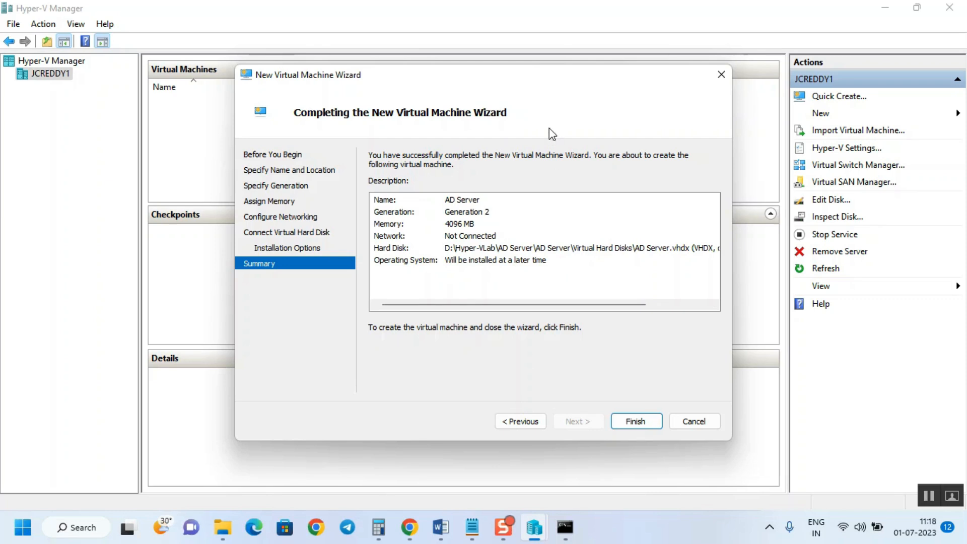
click(636, 423)
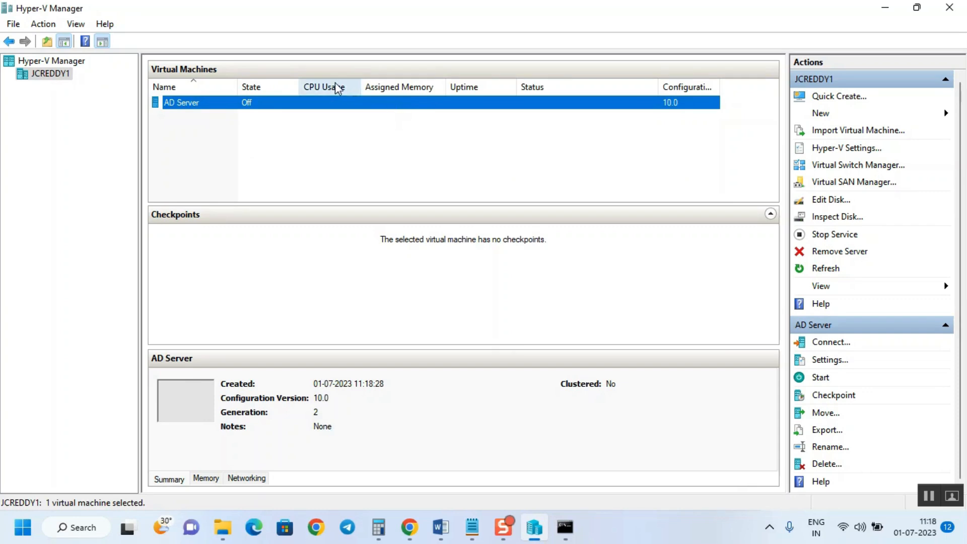
In AD Server's settings, raise the virtual processor count to 4
right_click(287, 105)
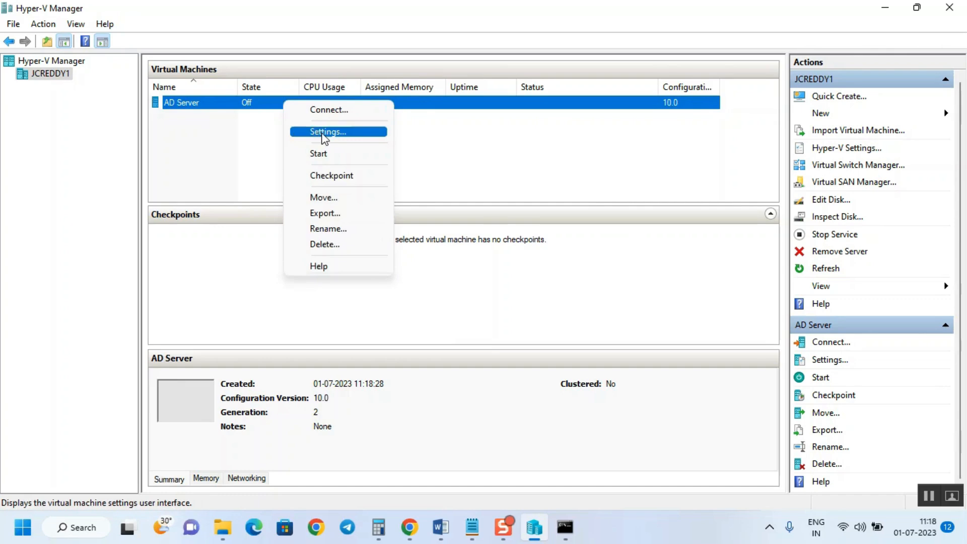
click(323, 135)
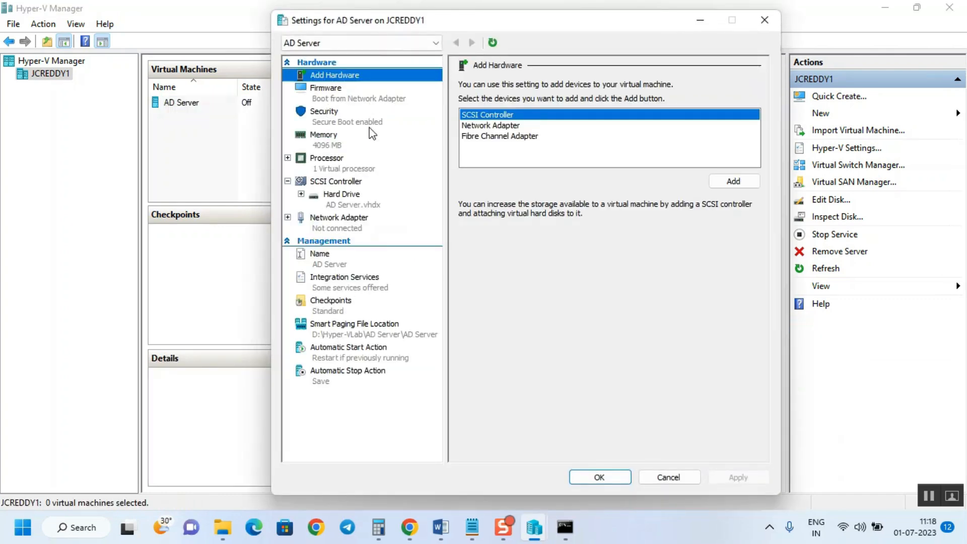
click(326, 168)
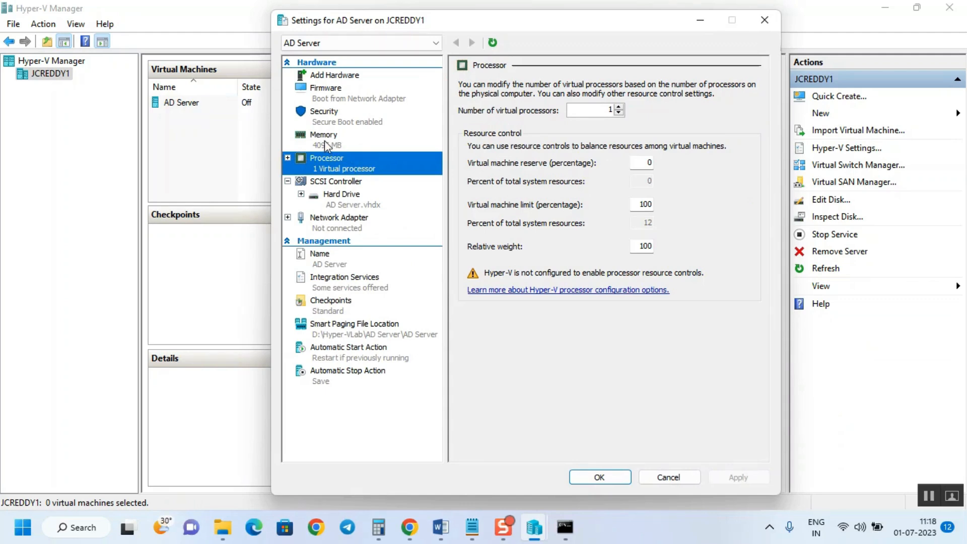
click(619, 107)
click(619, 108)
click(619, 107)
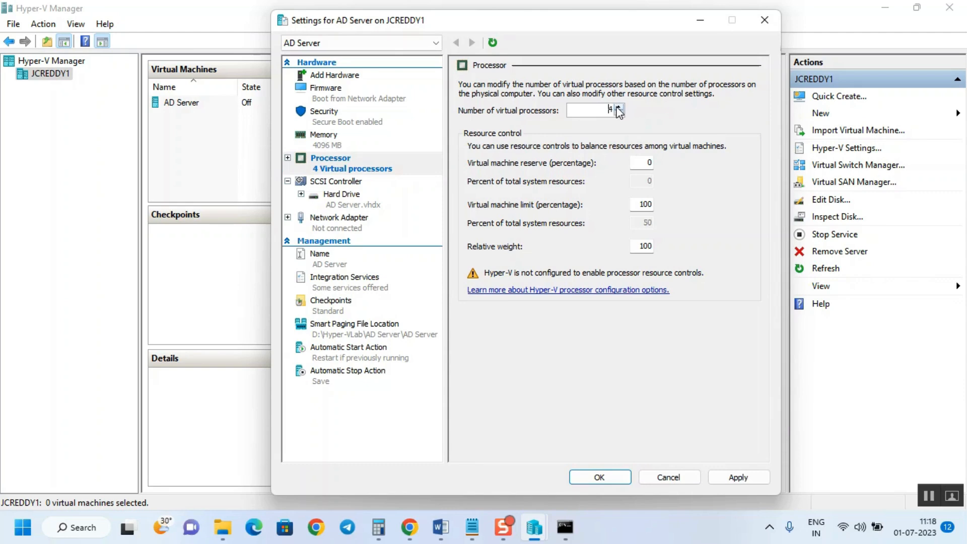
Enable migration to a physical computer with a different processor version under Processor Compatibility
click(287, 158)
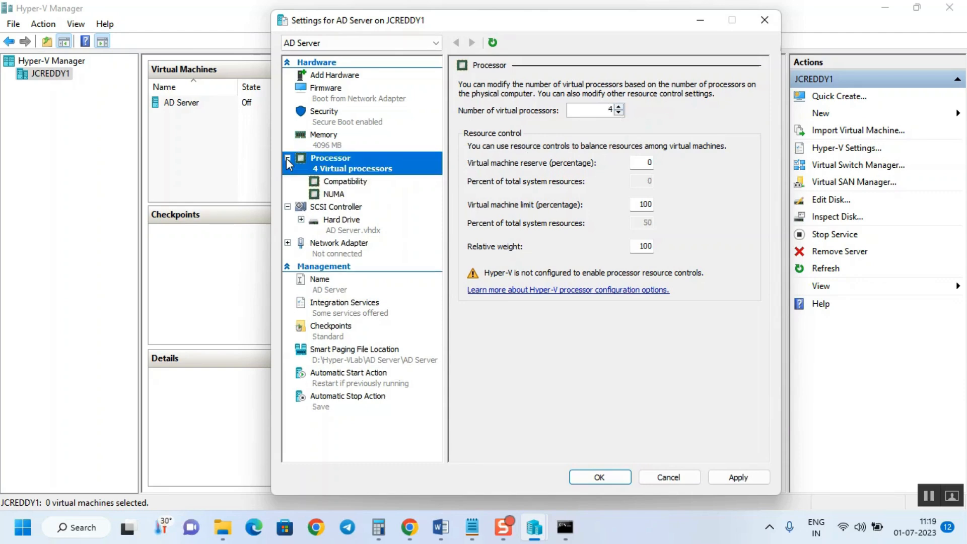
click(360, 188)
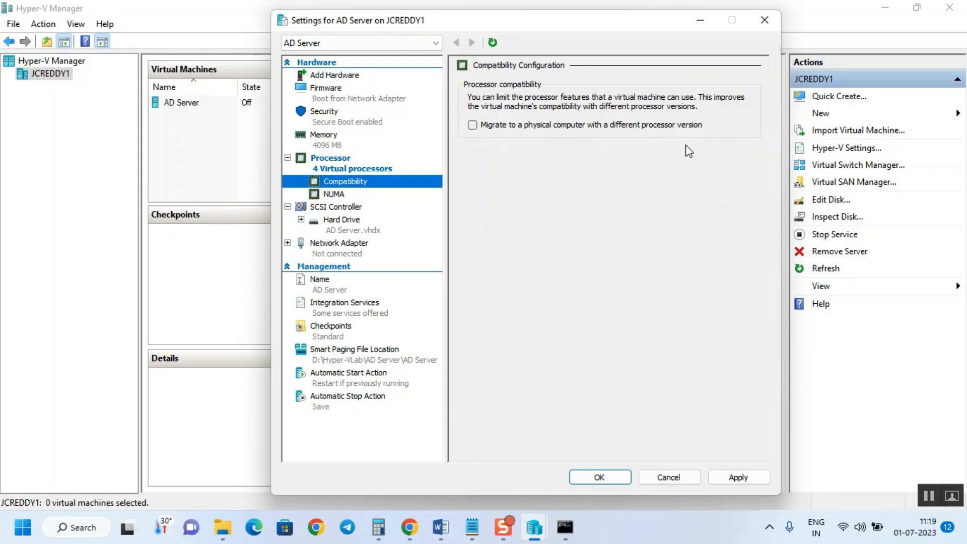
click(472, 125)
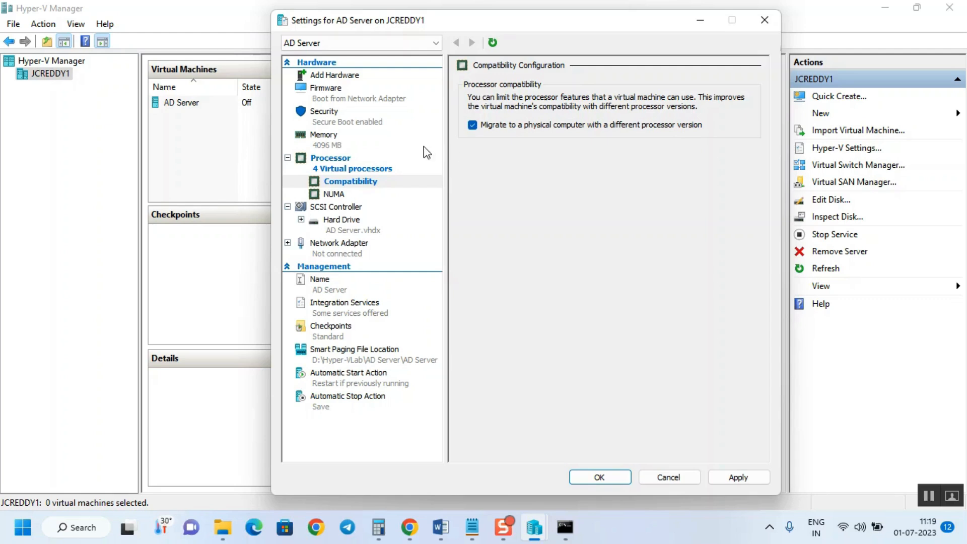
Review AD Server's NUMA, SCSI Controller and Name pages, ending on Integration Services
click(343, 194)
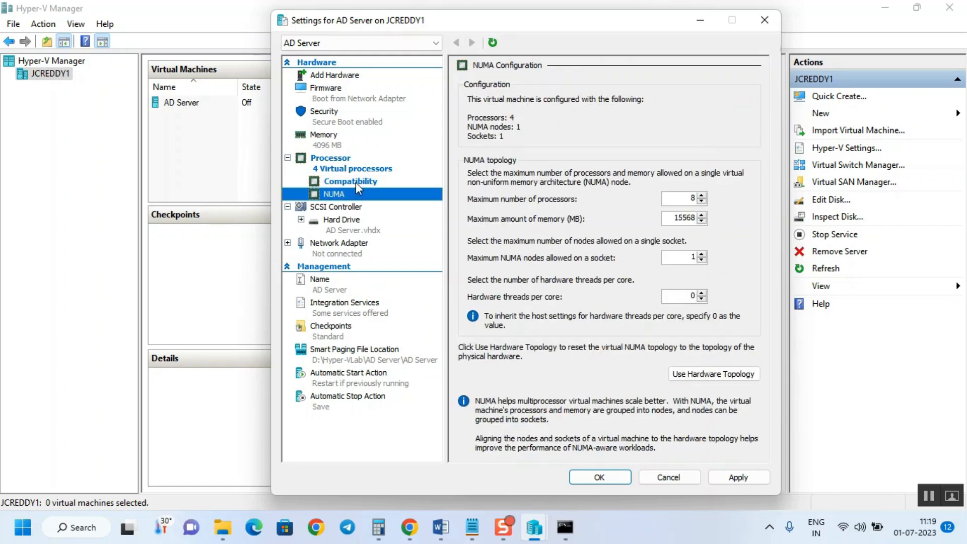
click(347, 180)
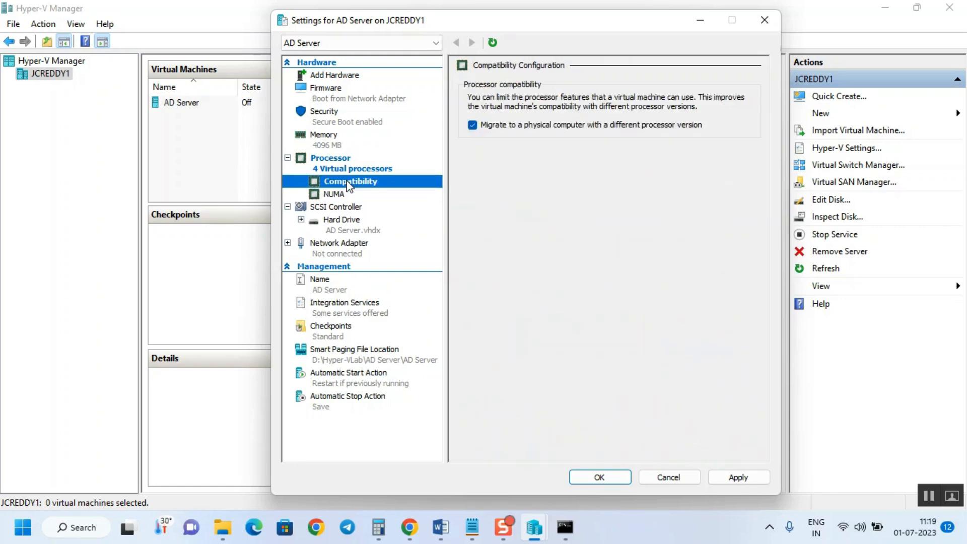
click(333, 194)
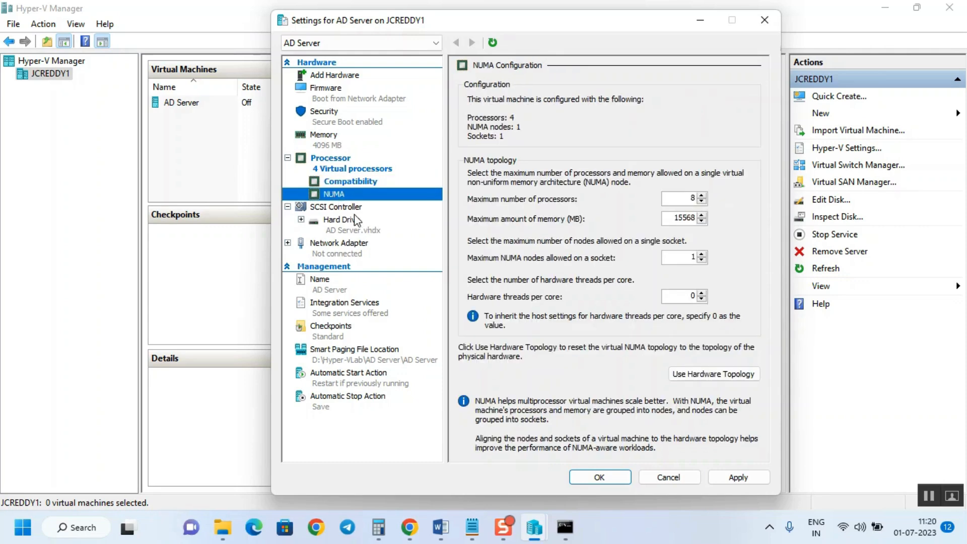
click(346, 208)
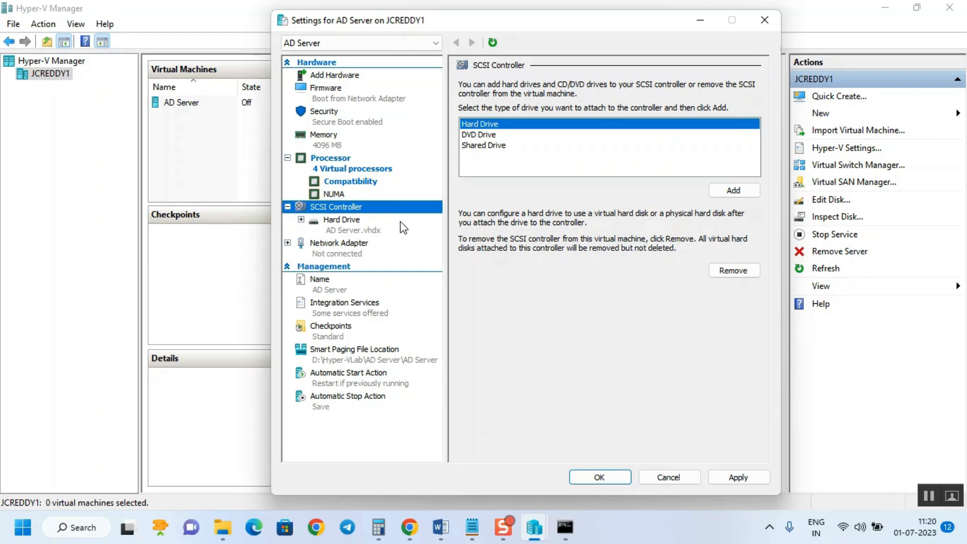
click(343, 287)
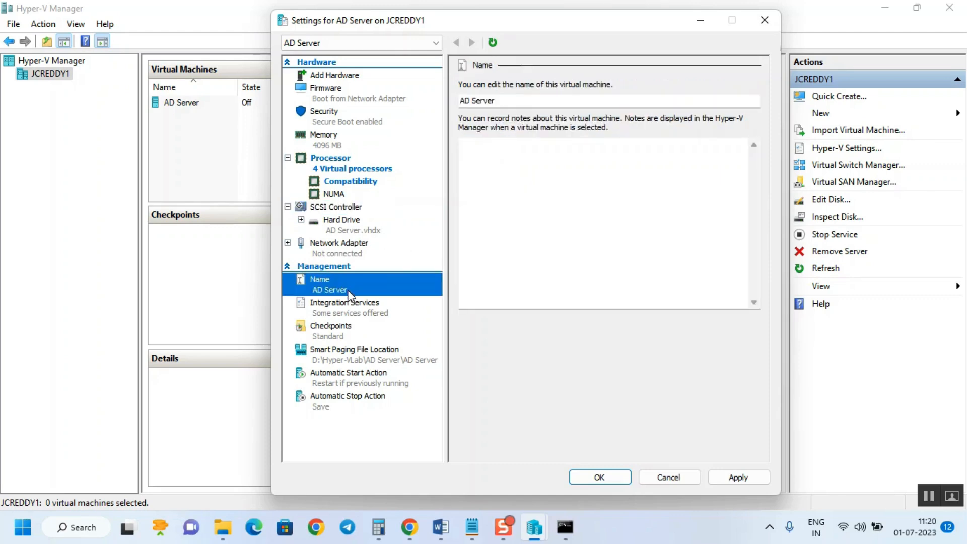
click(393, 313)
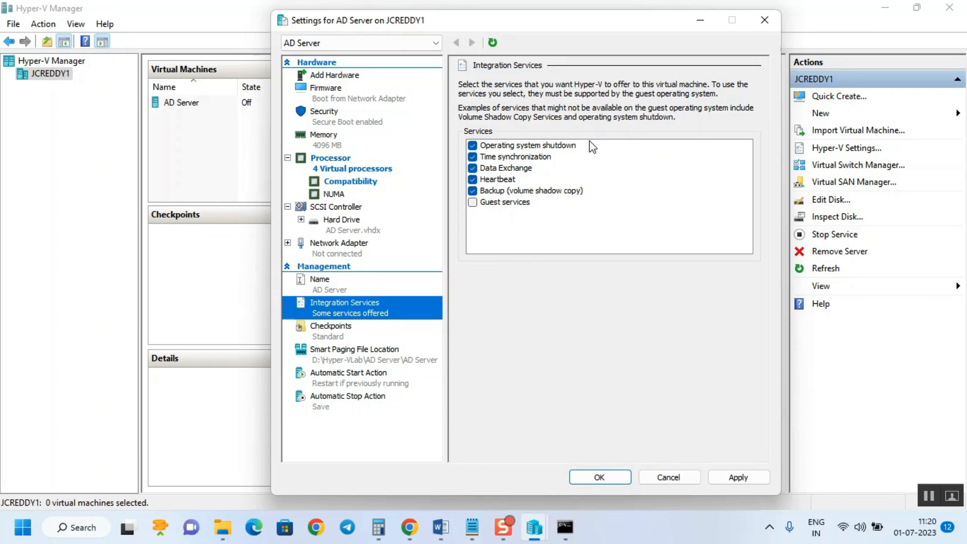
Toggle Time synchronization off and back on, then check the D:\Hyper-VLab checkpoint file location
click(475, 158)
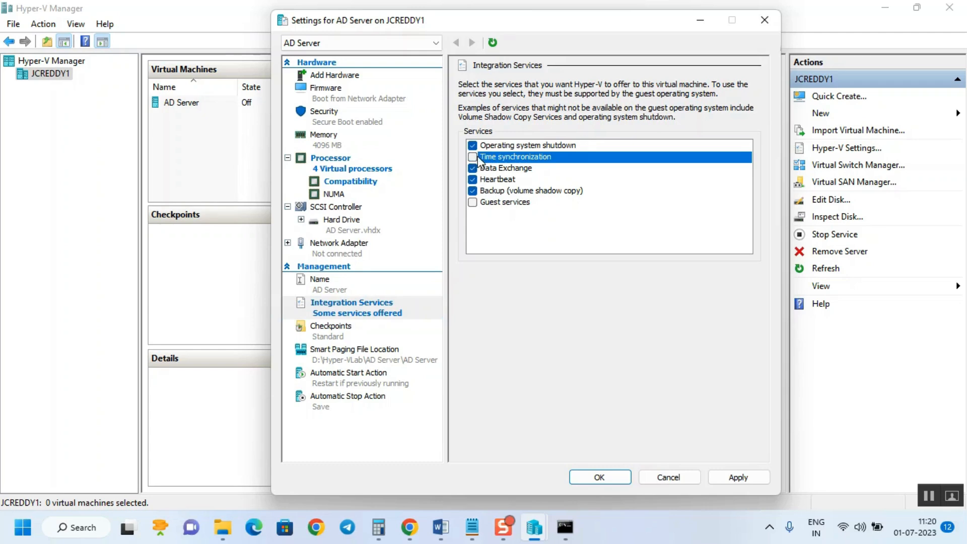
click(474, 157)
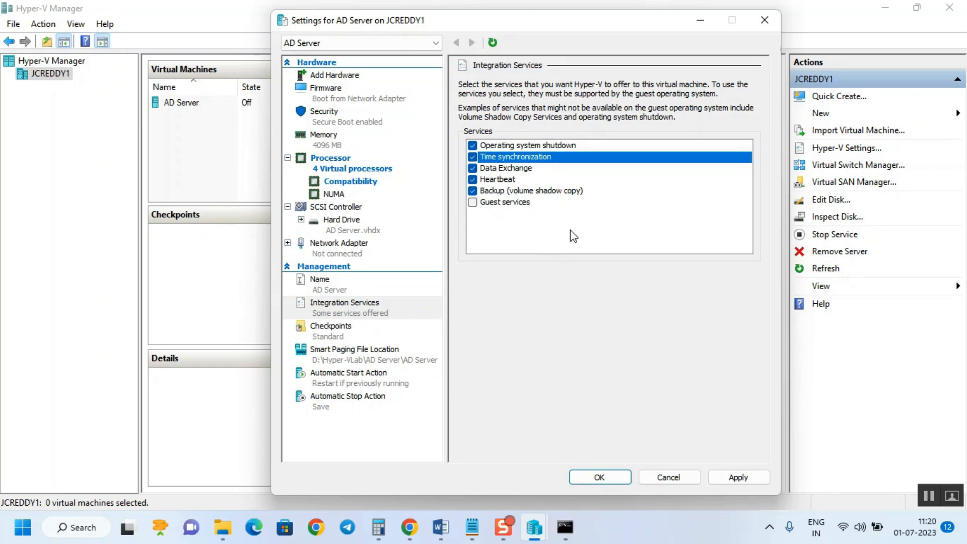
click(354, 335)
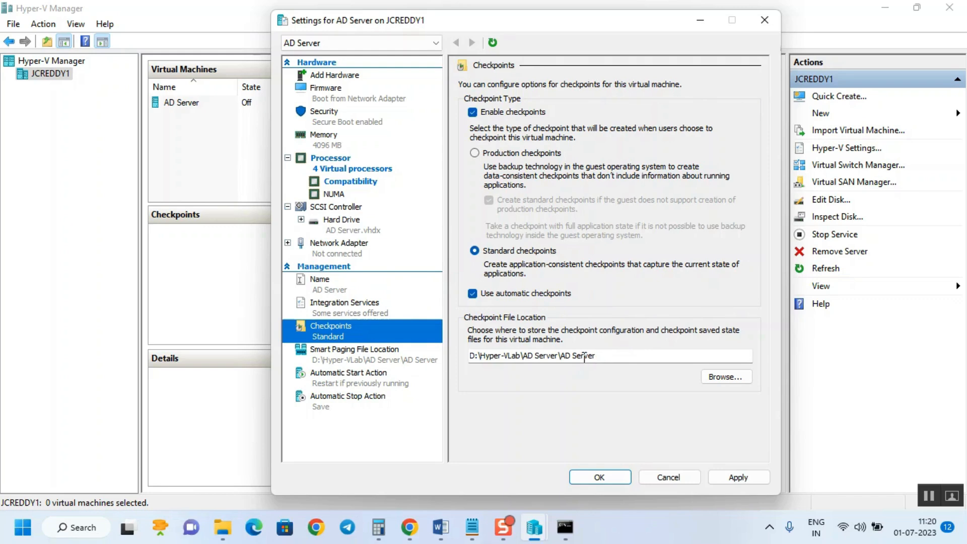
click(624, 352)
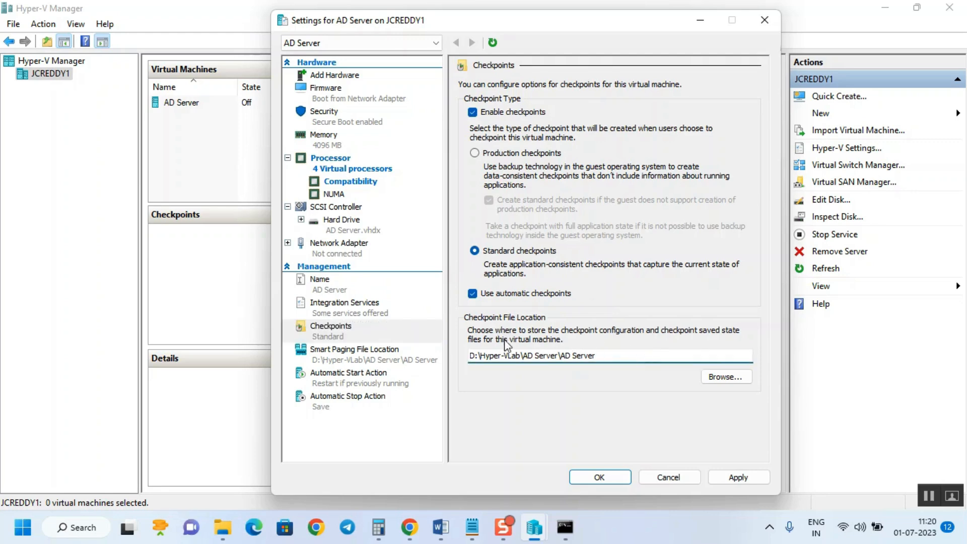
drag(474, 357, 522, 357)
Review Smart Paging and automatic start/stop actions, then apply and close AD Server's settings
click(393, 361)
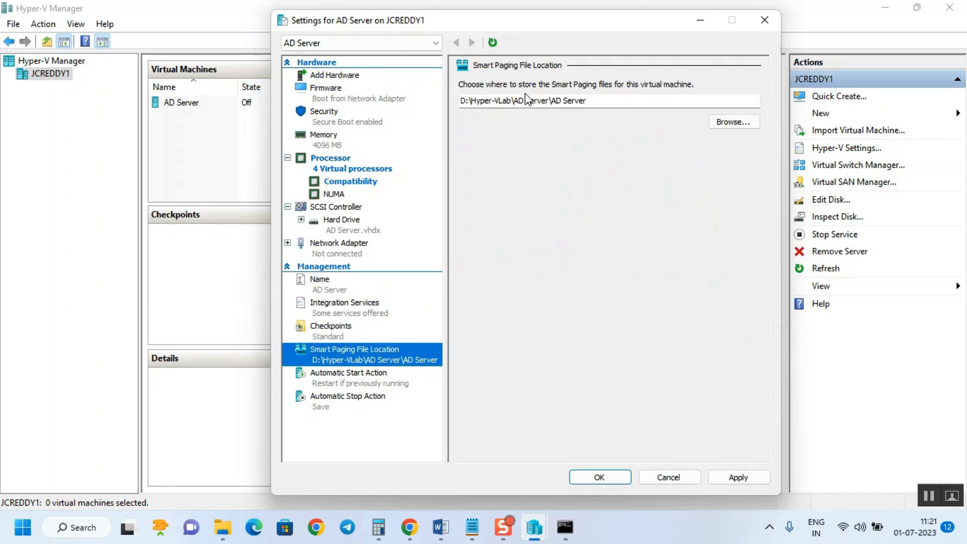
click(359, 385)
click(366, 398)
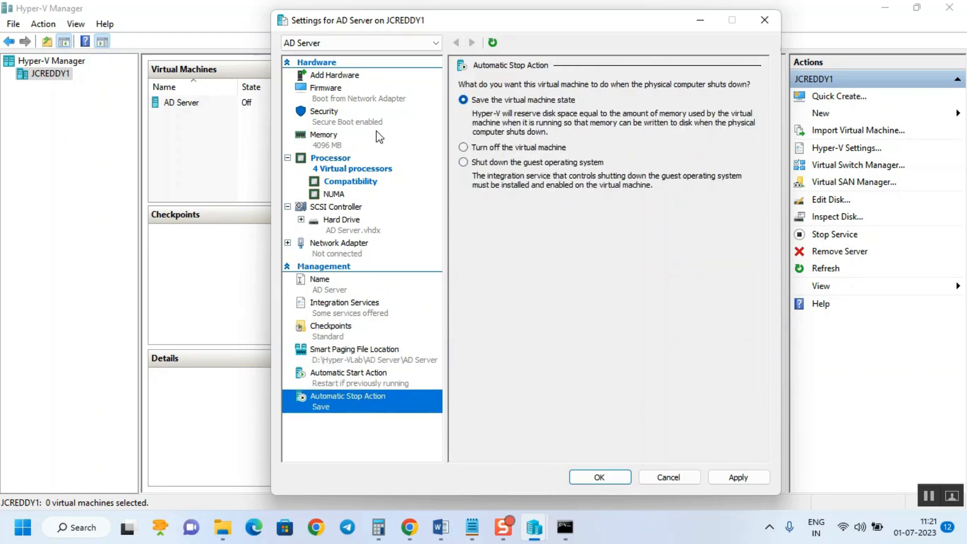
click(739, 479)
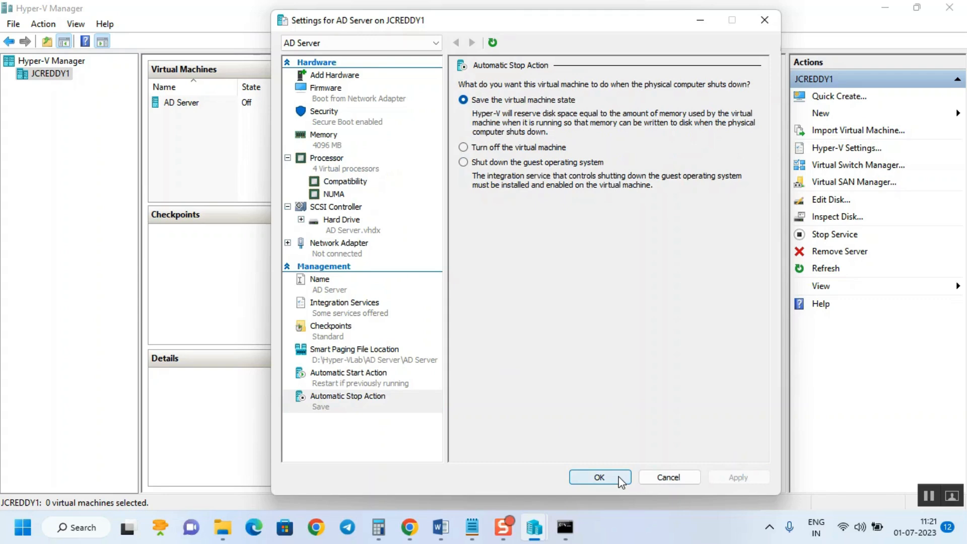
click(599, 478)
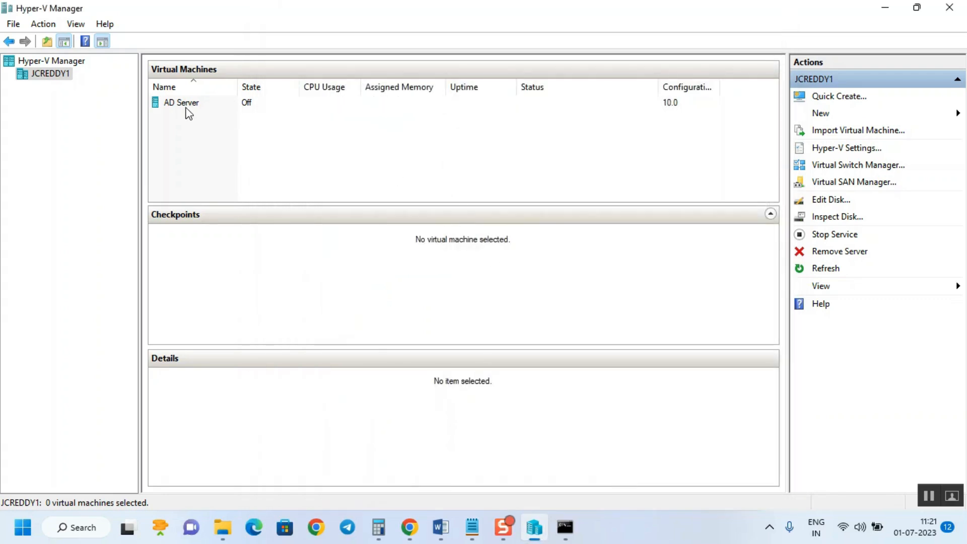
Add a DVD Drive to AD Server's SCSI controller
click(185, 106)
right_click(184, 106)
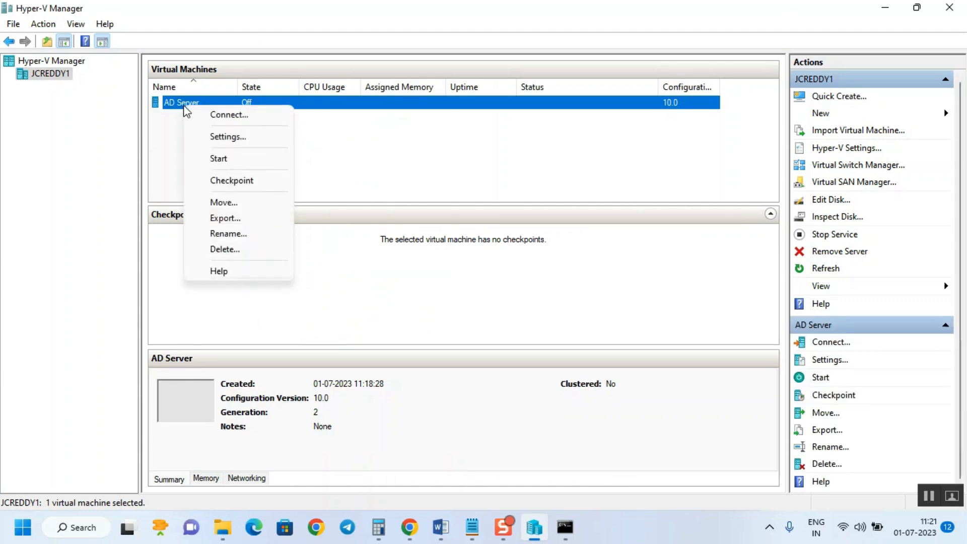
click(230, 141)
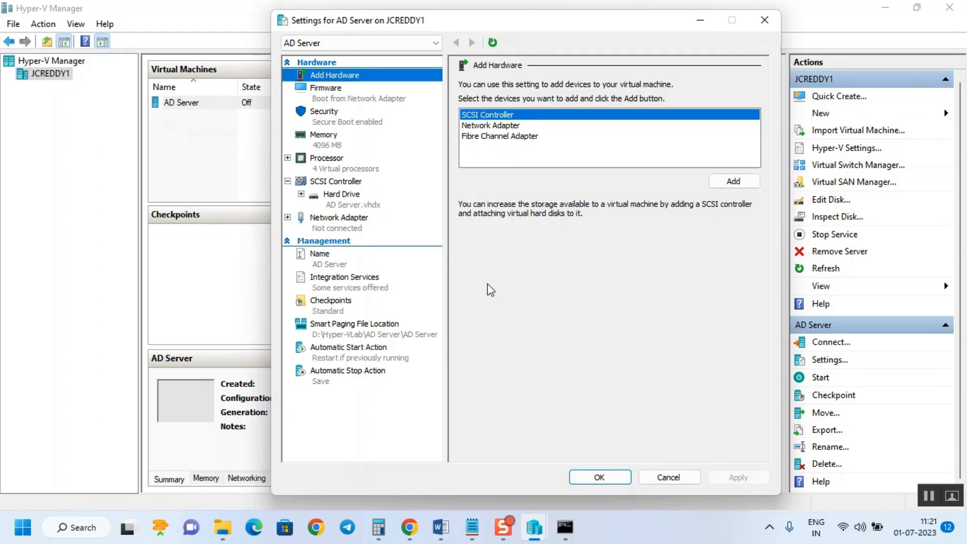
click(332, 184)
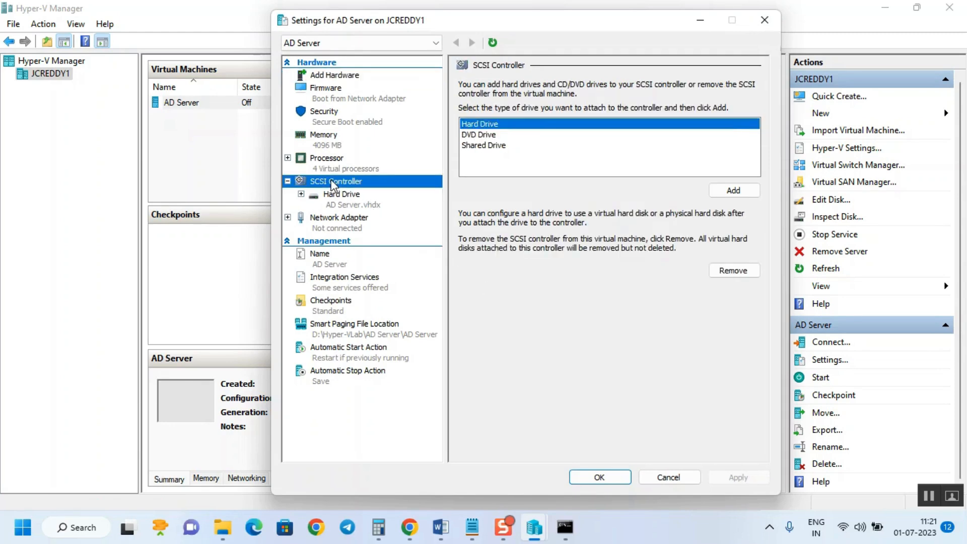
click(323, 75)
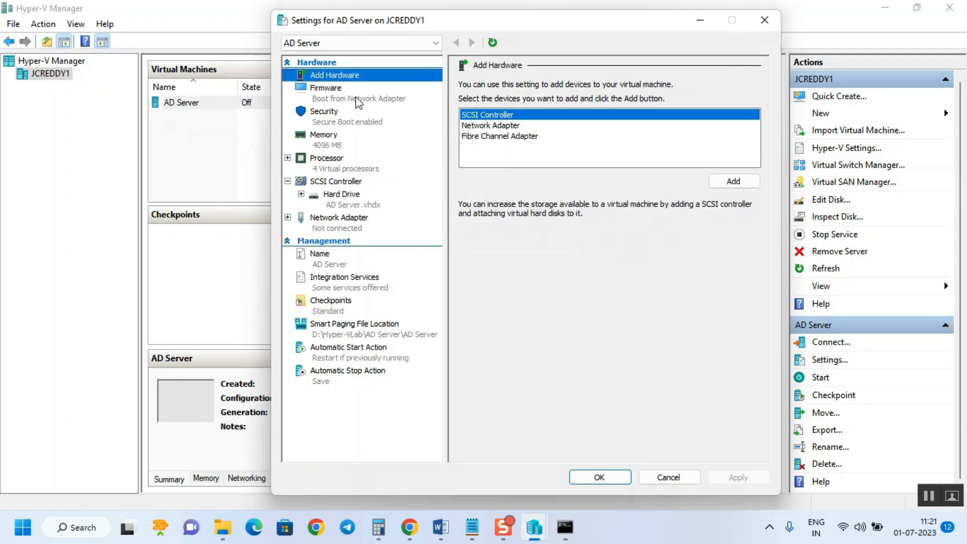
click(332, 182)
click(489, 135)
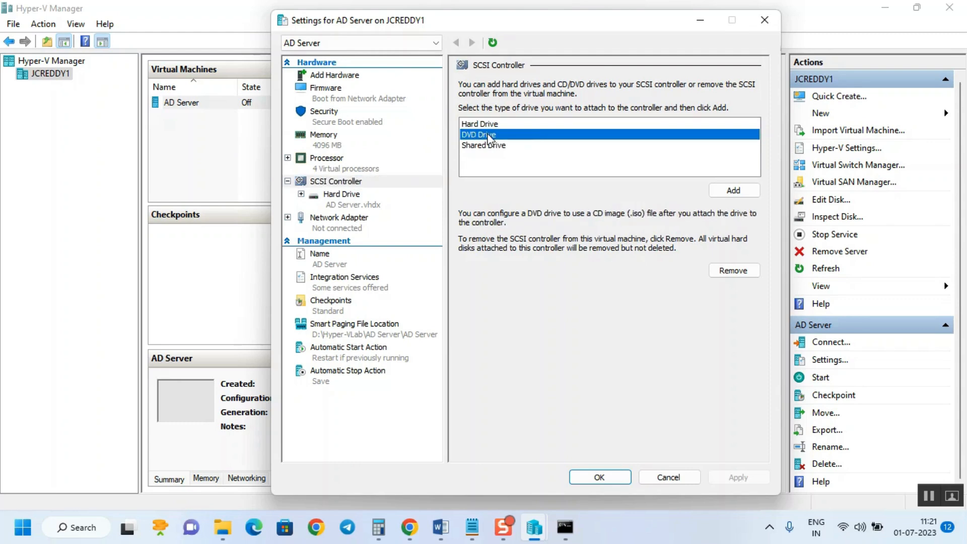
click(734, 191)
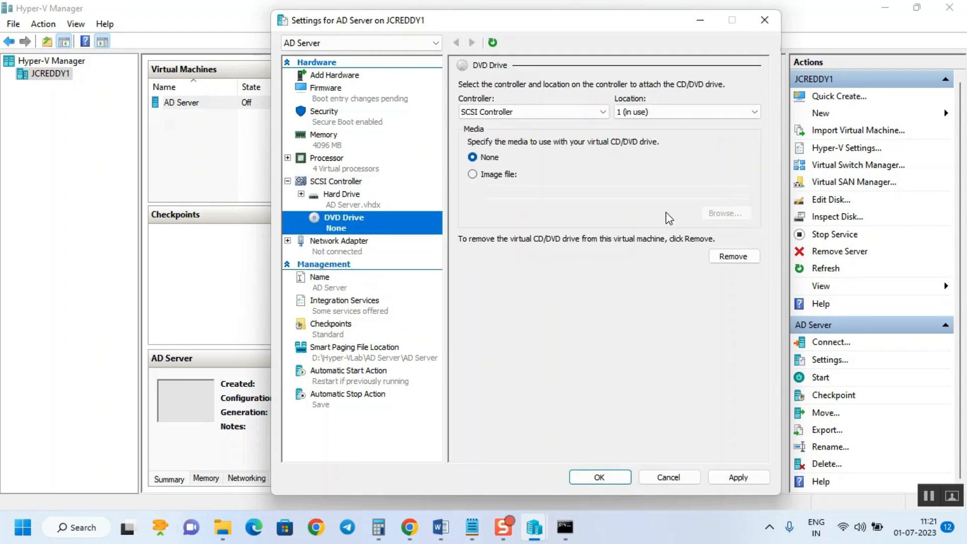
Load D:\Hyper-VLab\ISO Files\SERVER_EVAL_x64FRE_en-us.iso into the DVD drive and apply
click(481, 174)
click(727, 213)
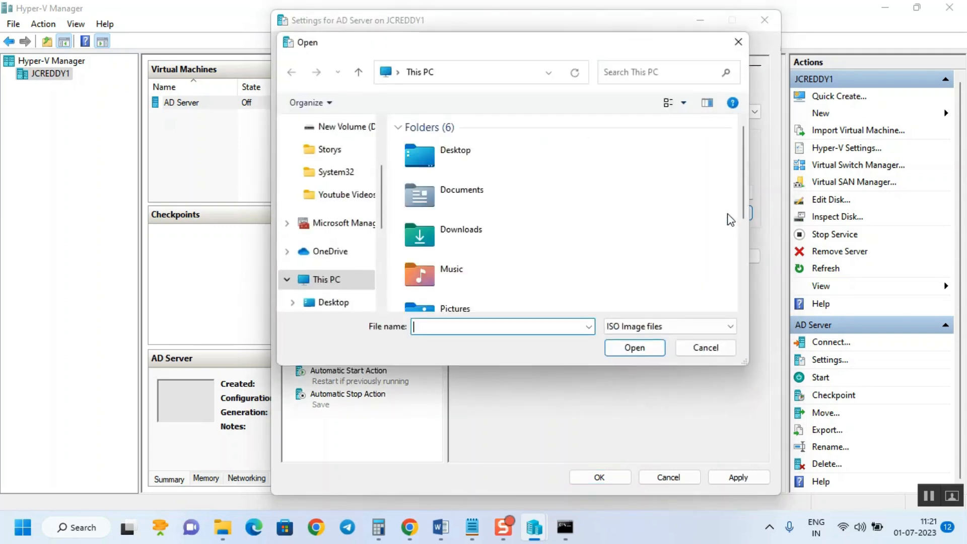
scroll(362, 277, down, 3)
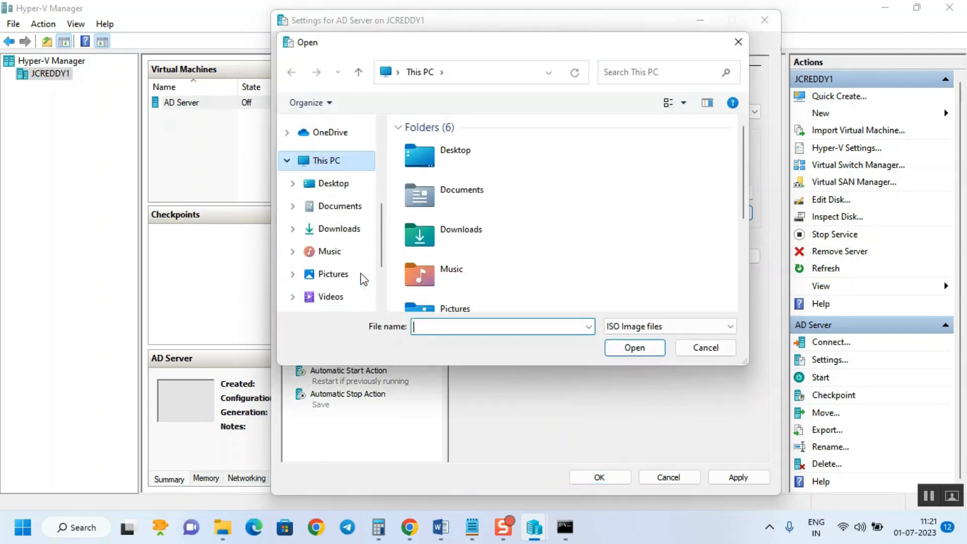
scroll(327, 275, down, 2)
click(339, 239)
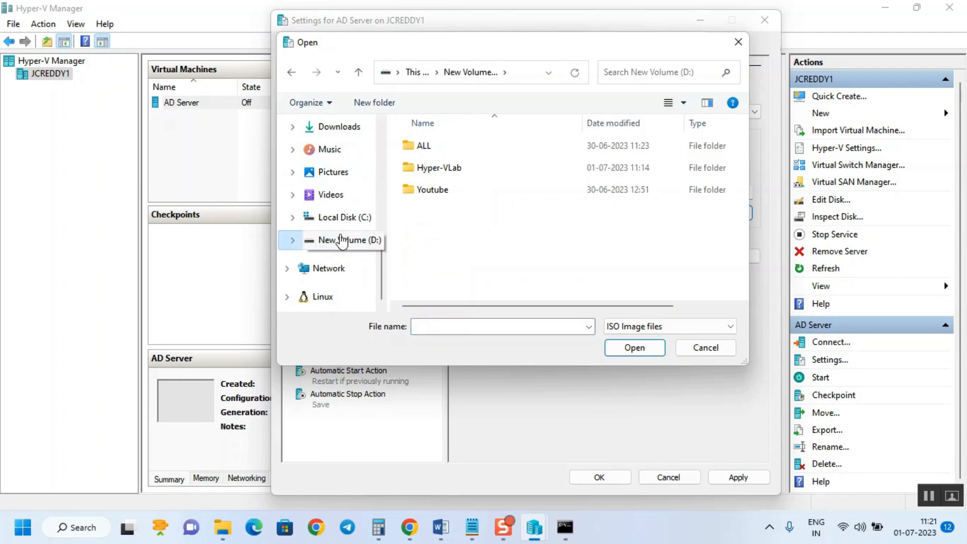
double_click(435, 172)
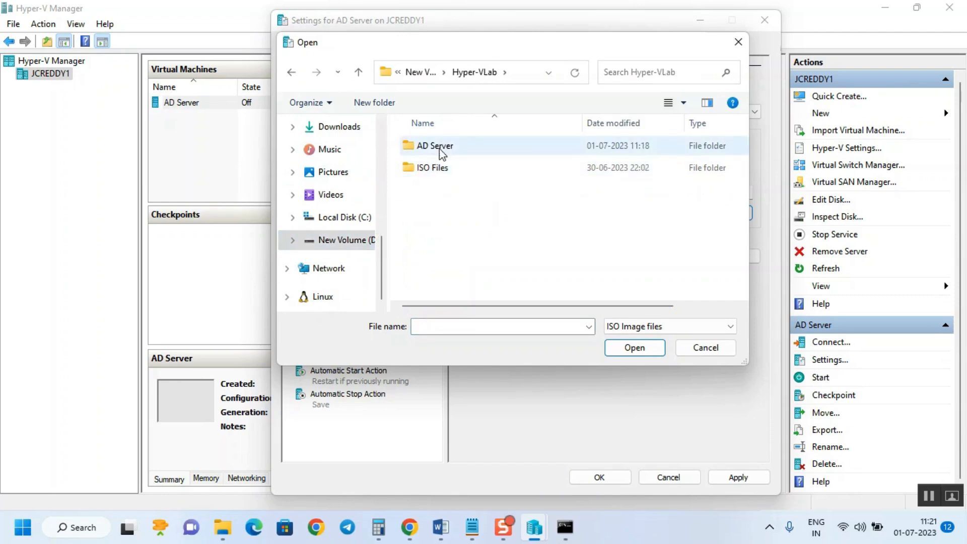
double_click(432, 170)
click(472, 152)
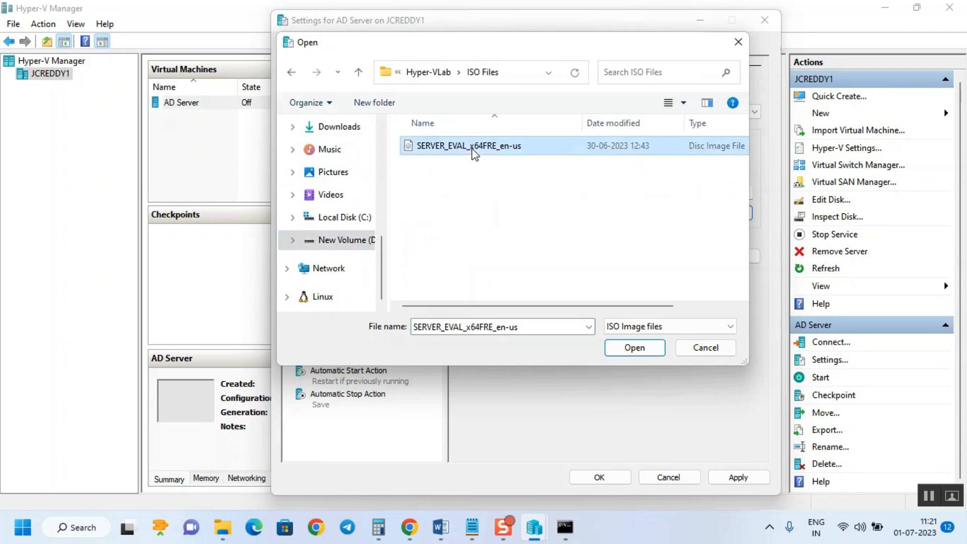
click(644, 356)
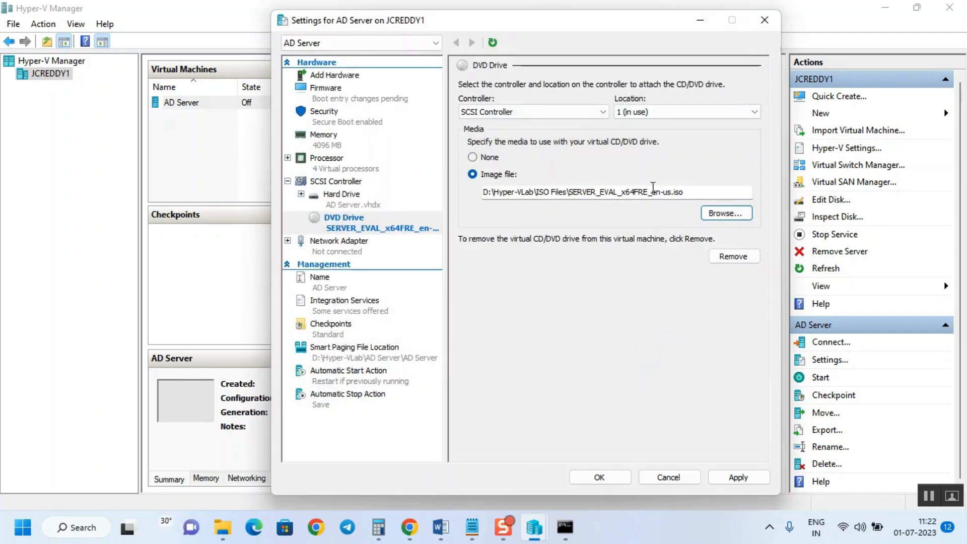
click(737, 476)
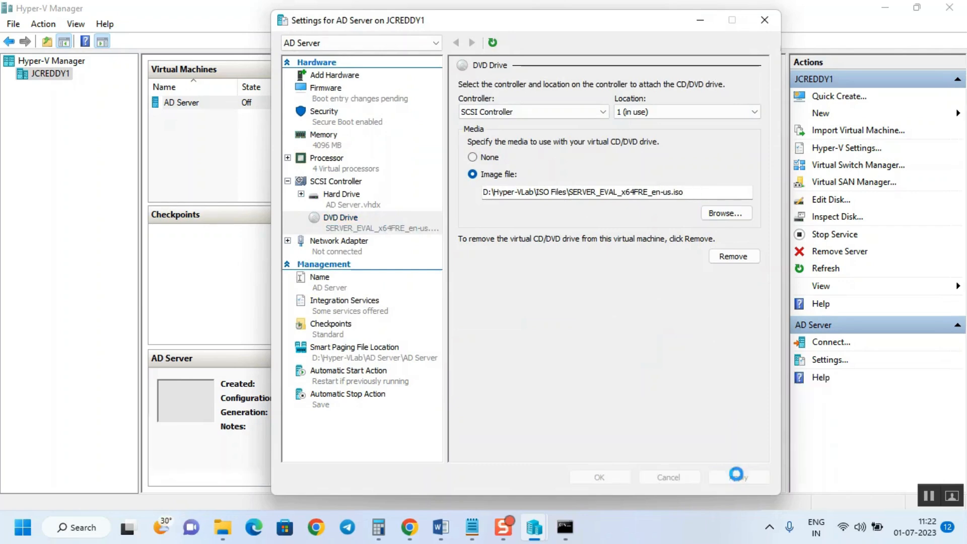
Start AD Server, check its Memory and Networking details, and connect to its console
click(599, 477)
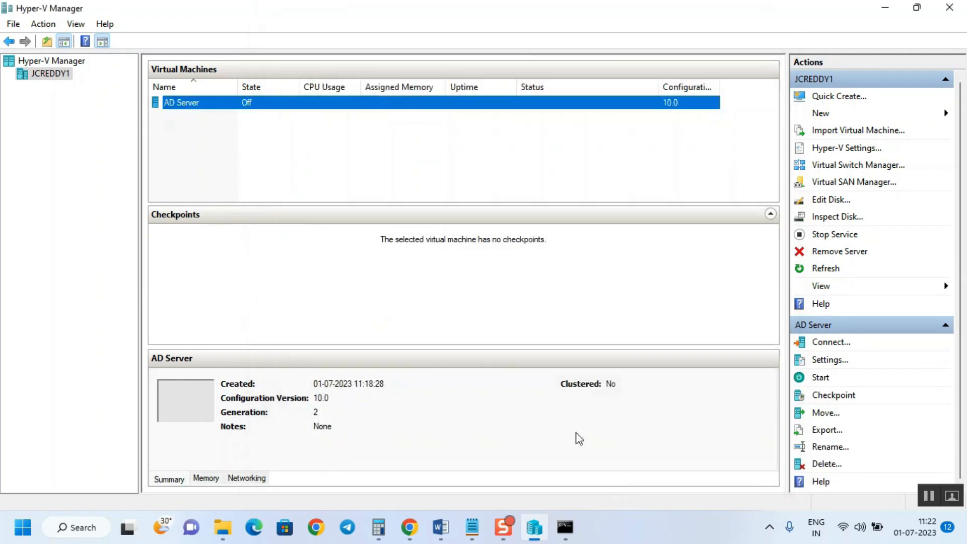
right_click(370, 104)
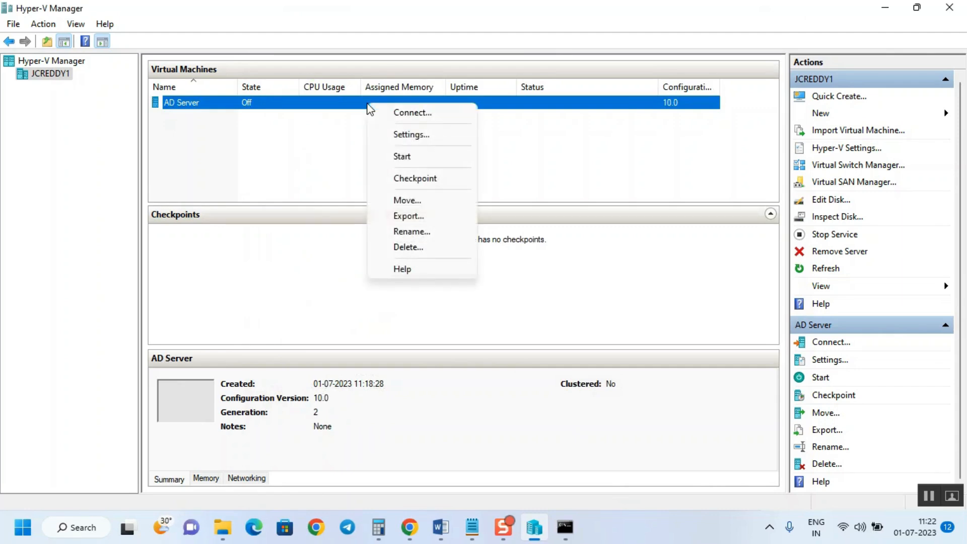
click(418, 157)
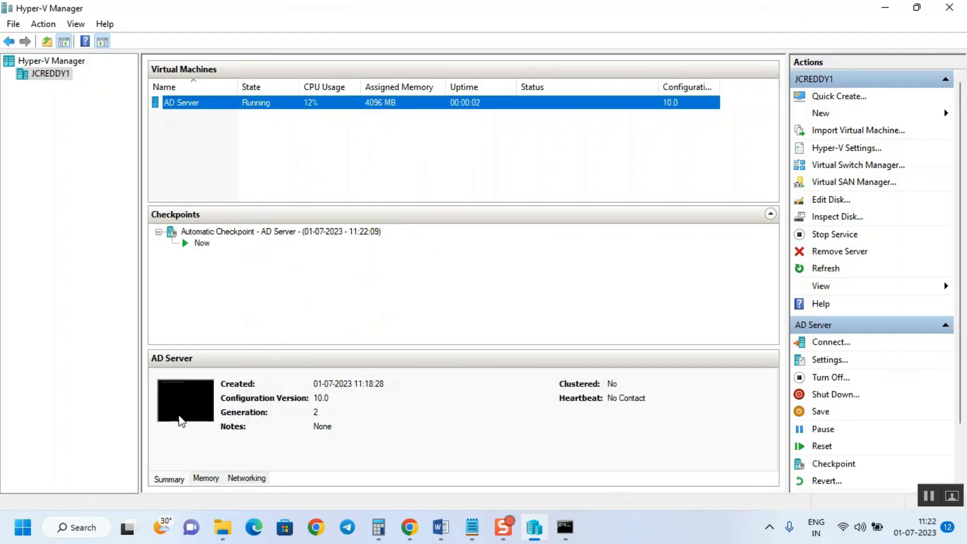
click(206, 479)
click(233, 479)
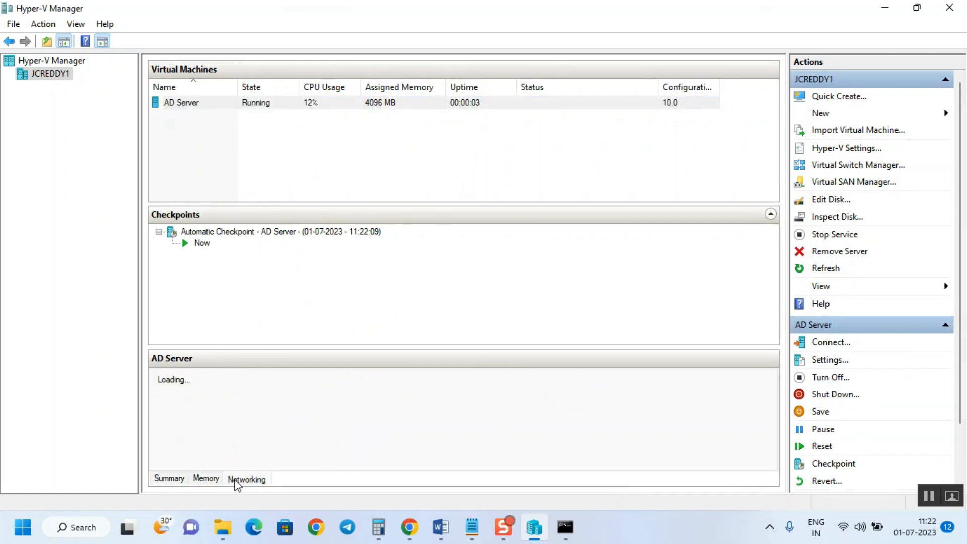
click(168, 480)
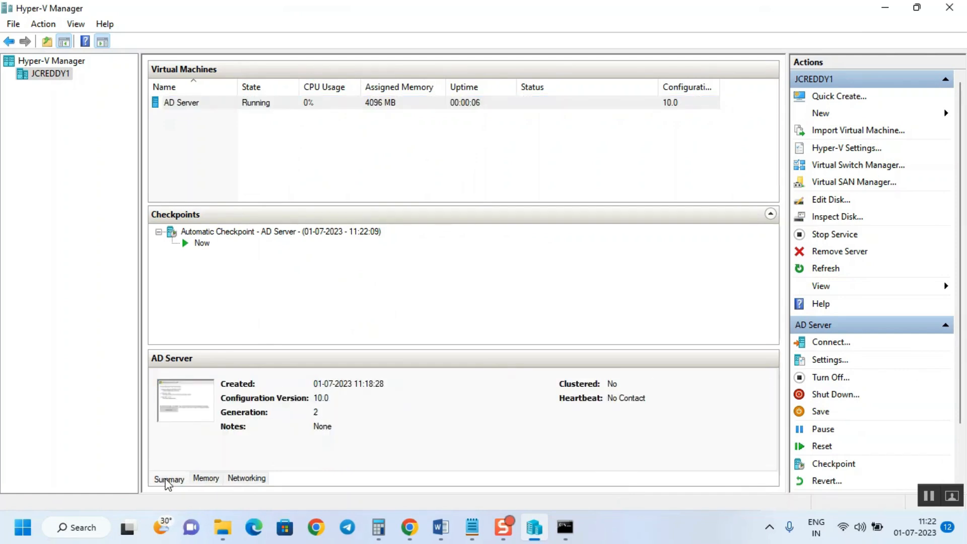
right_click(268, 105)
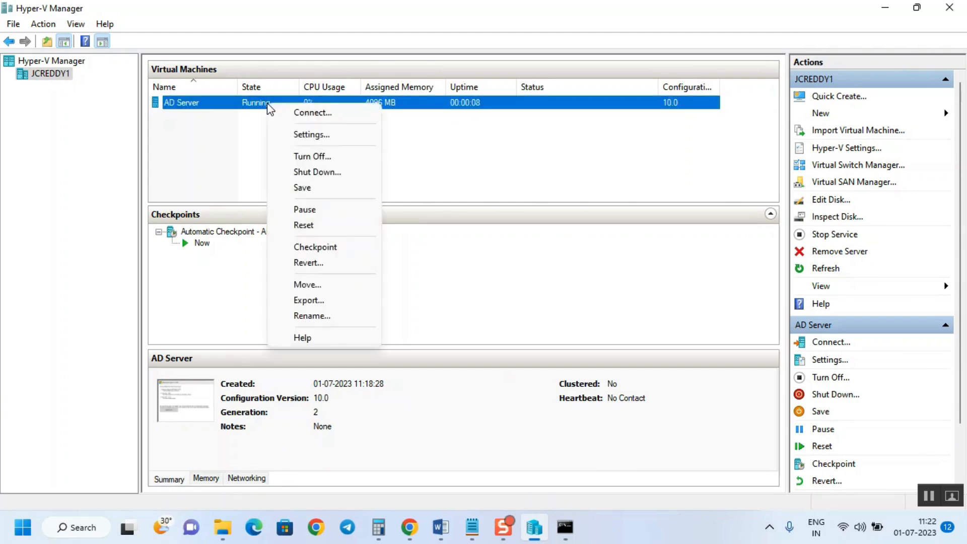
click(313, 112)
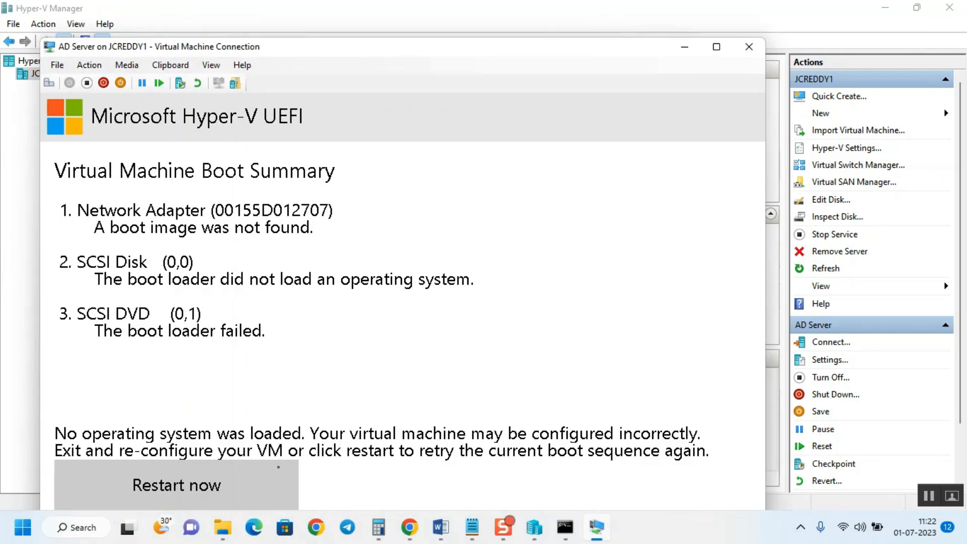
click(130, 64)
mouse_move(159, 76)
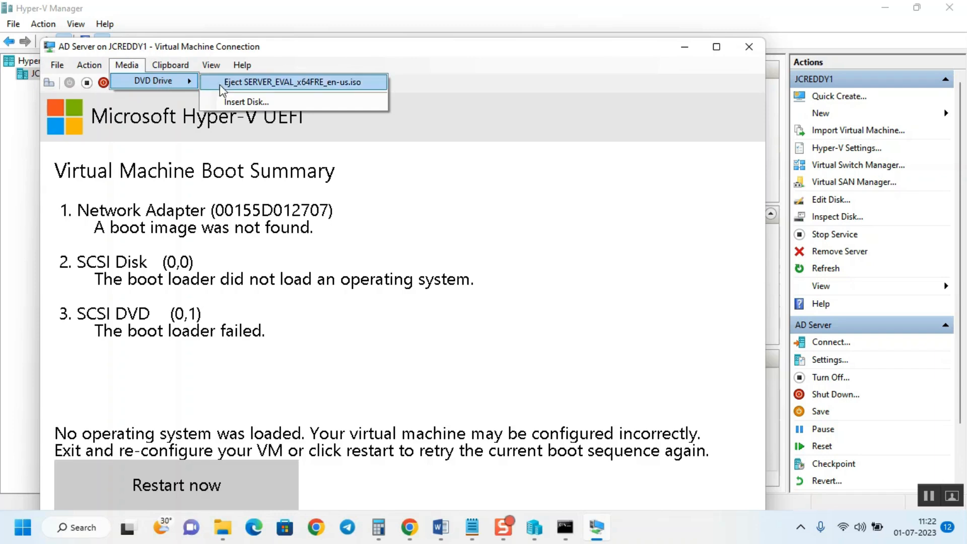
click(126, 64)
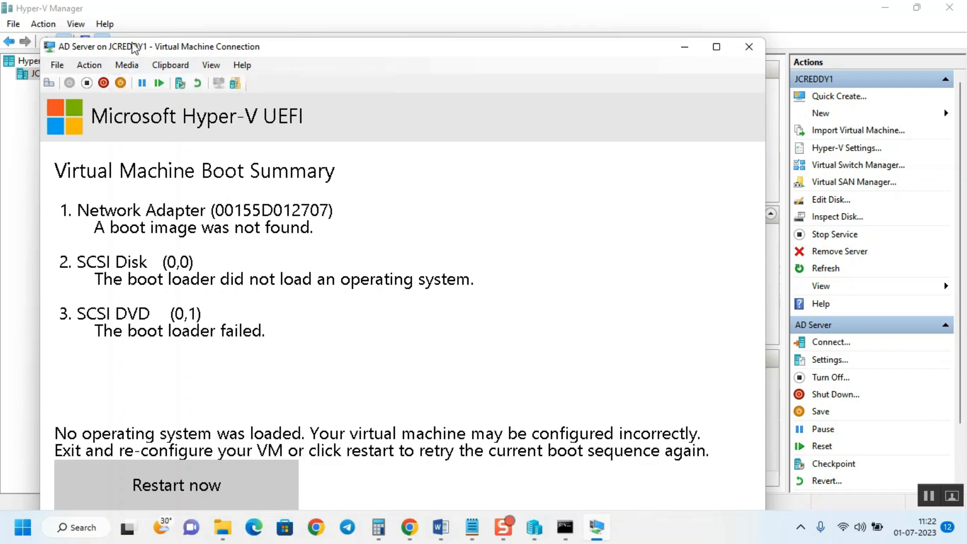
click(89, 64)
click(248, 256)
click(175, 64)
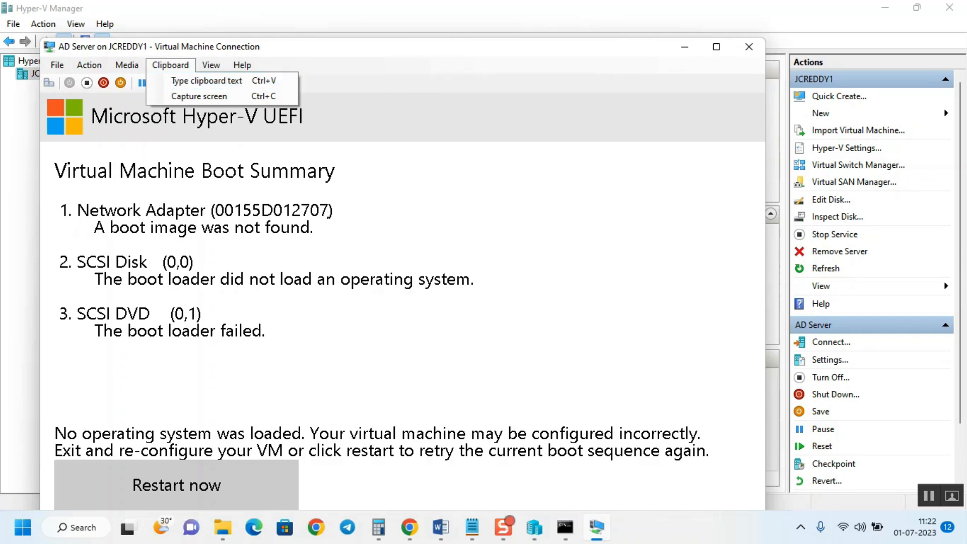
click(329, 217)
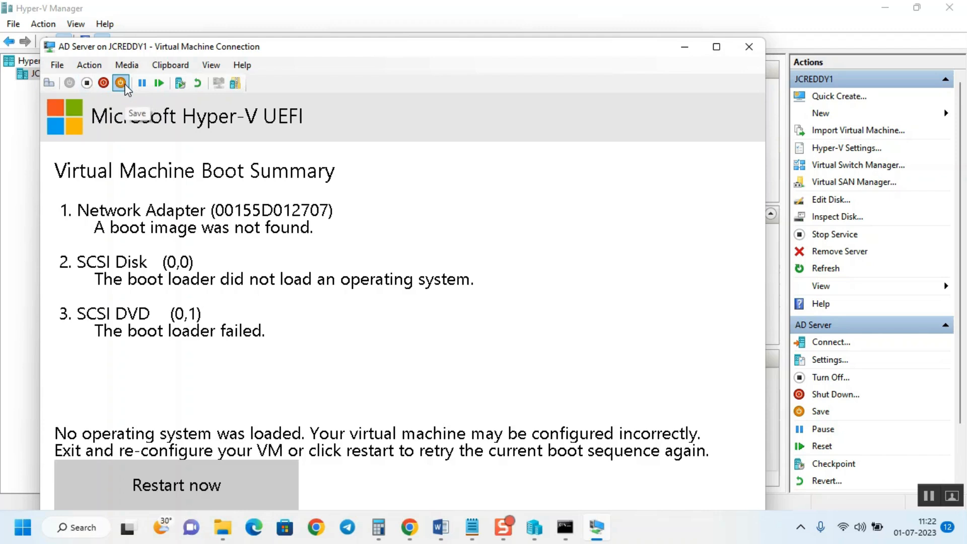
Reset AD Server, accept the default language settings, choose Install now, and go full screen
click(161, 83)
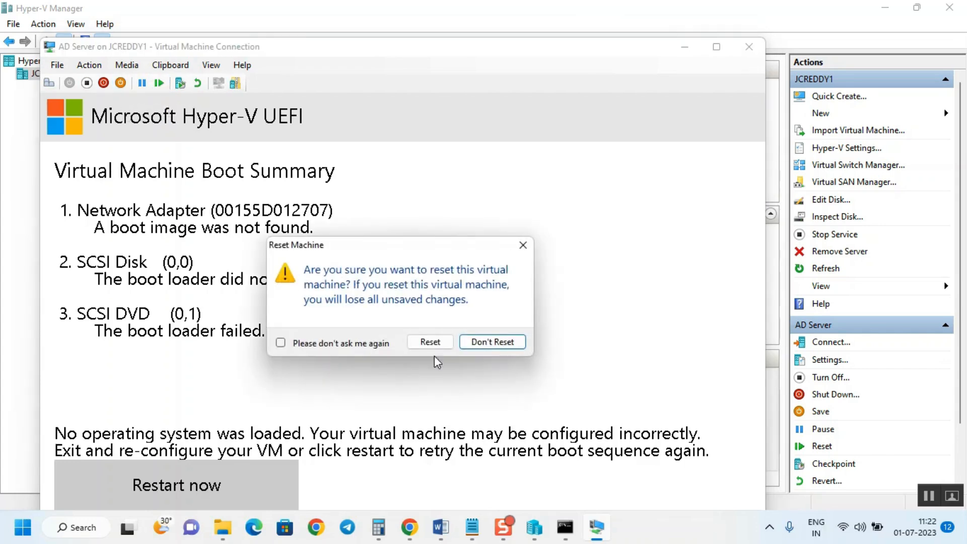
click(425, 344)
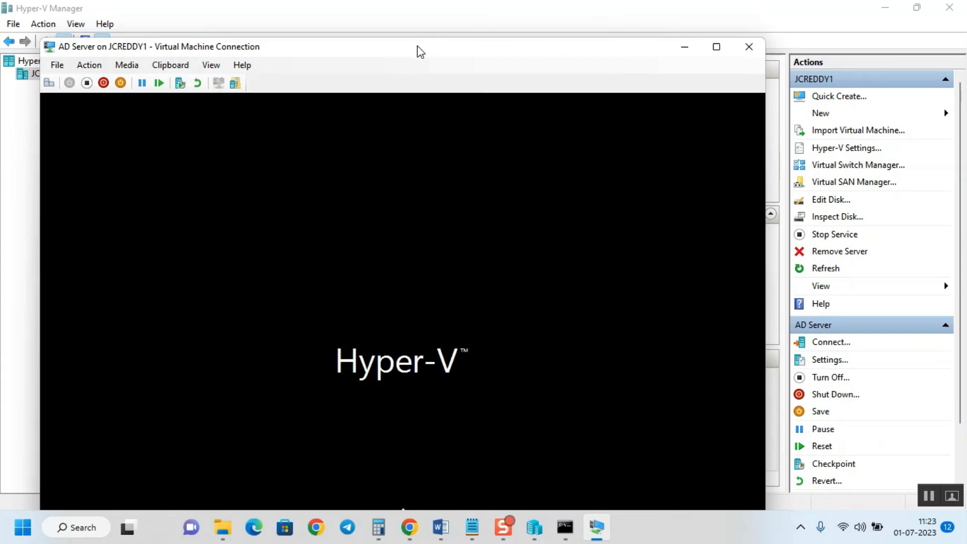
drag(418, 48, 429, 11)
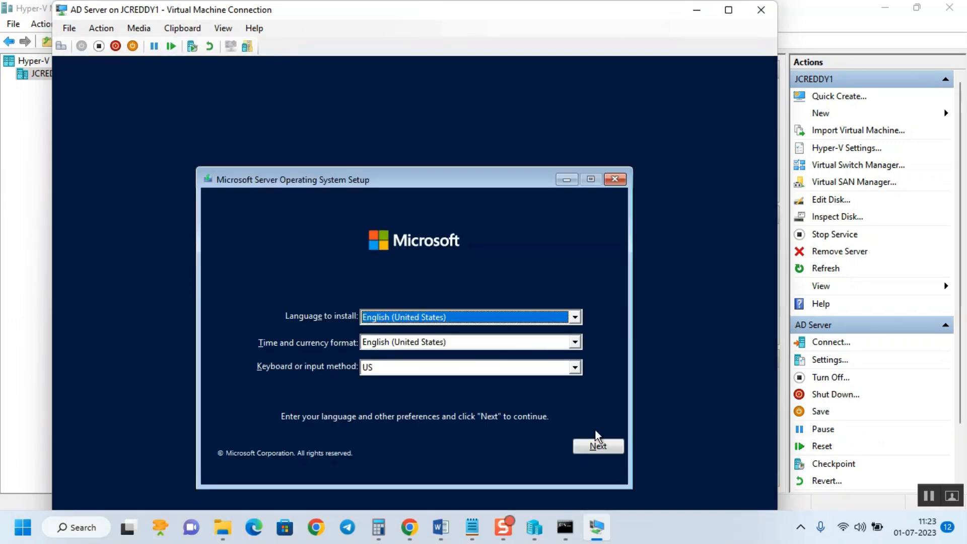
click(602, 445)
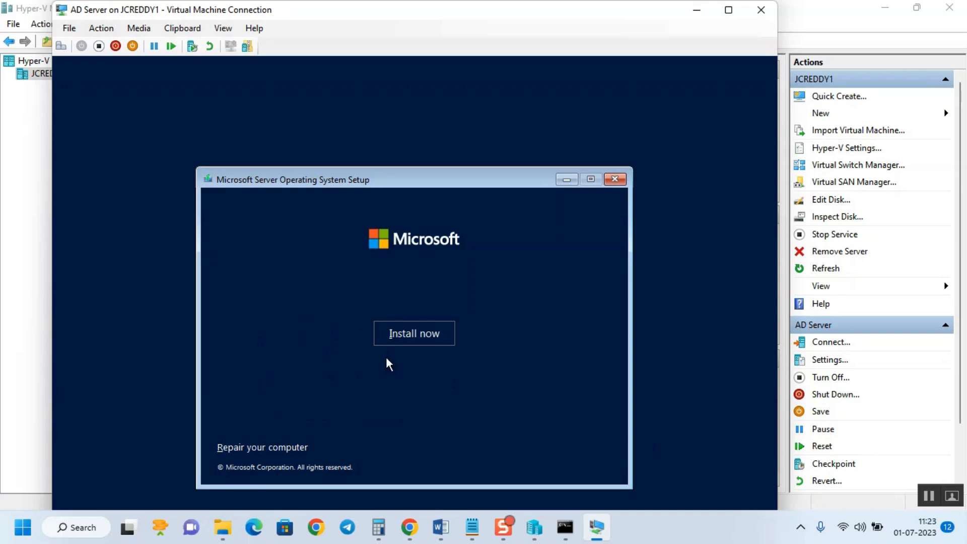
click(394, 335)
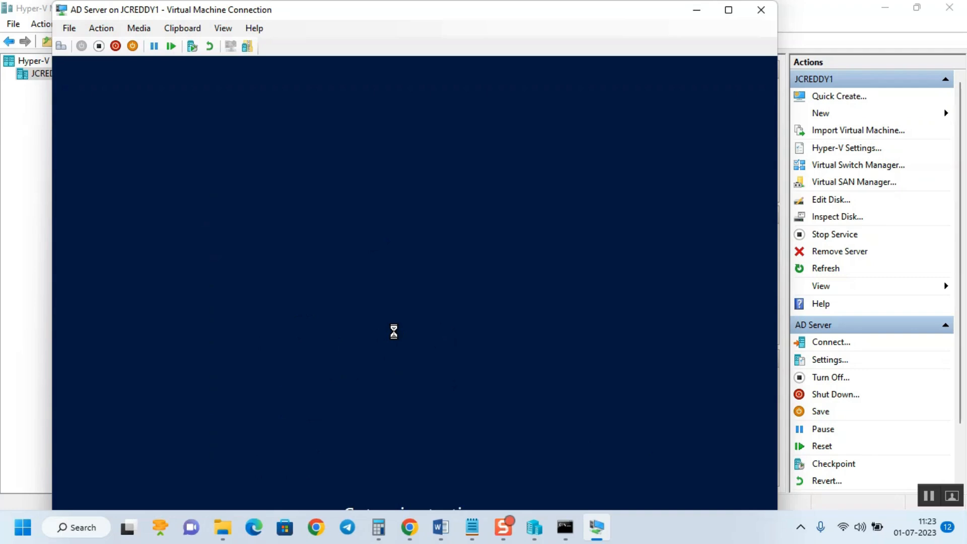
click(728, 10)
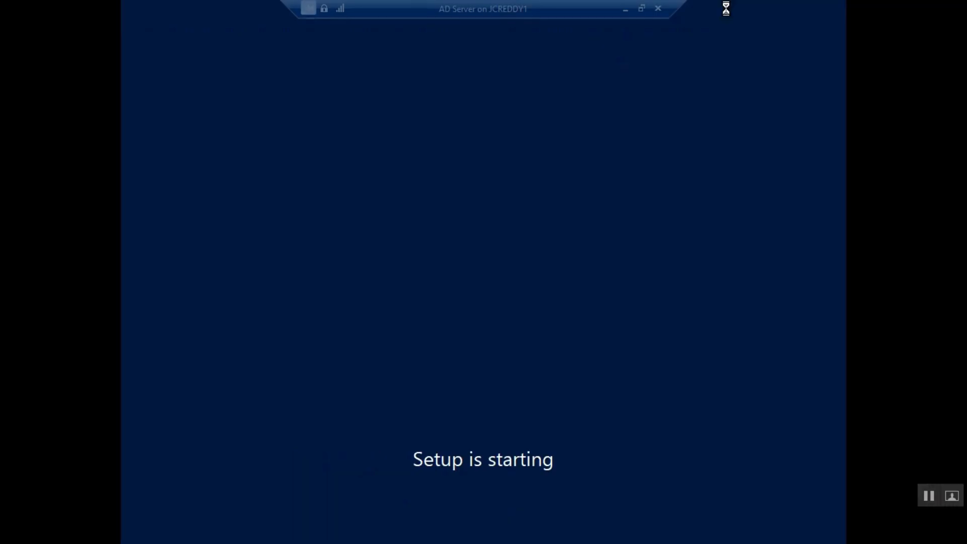
drag(524, 4, 244, 6)
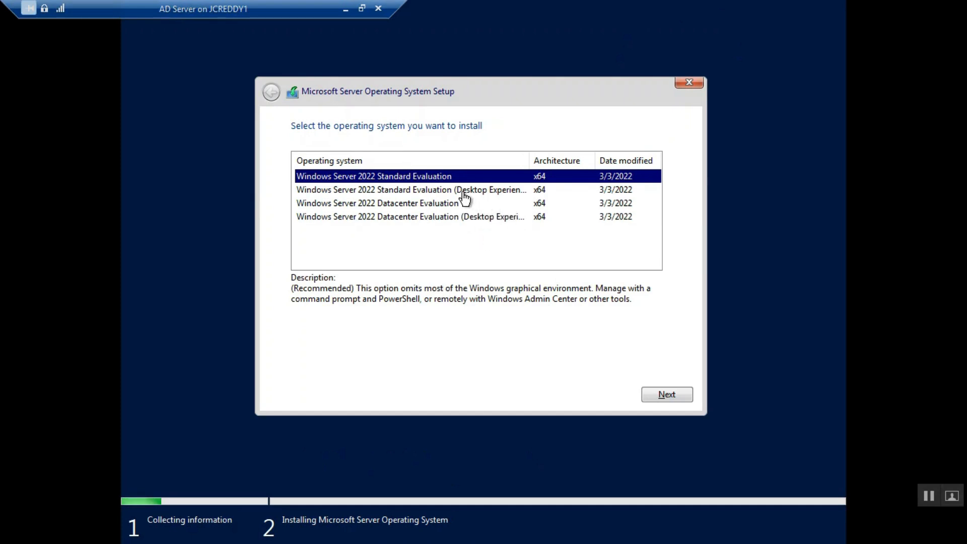
Choose Standard Evaluation (Desktop Experience), accept the license, and custom-install onto 80 GB Drive 0
click(445, 192)
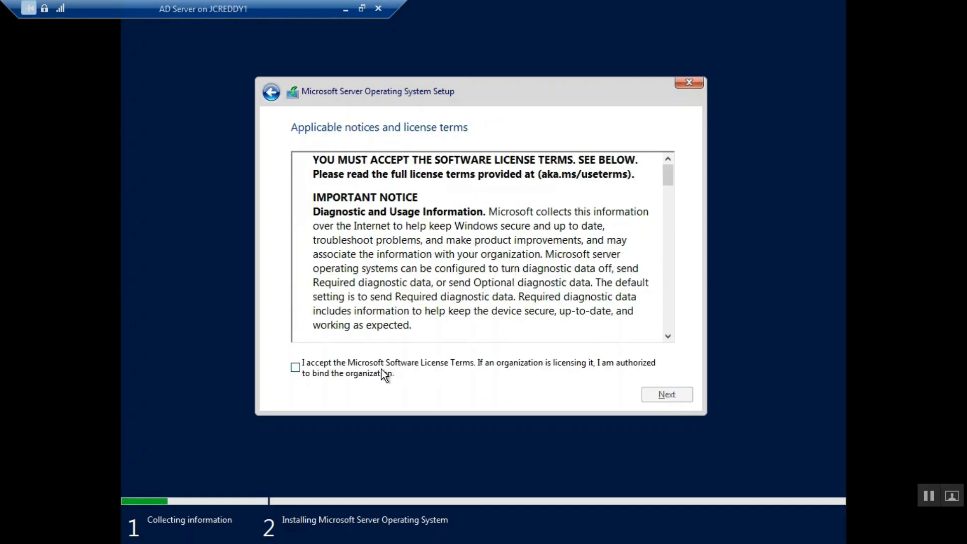
click(379, 374)
click(667, 396)
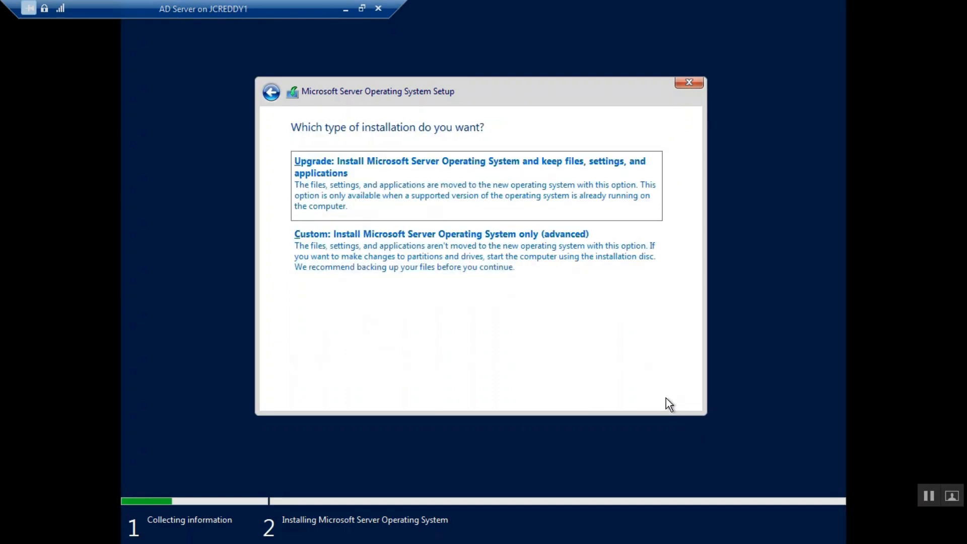
click(455, 264)
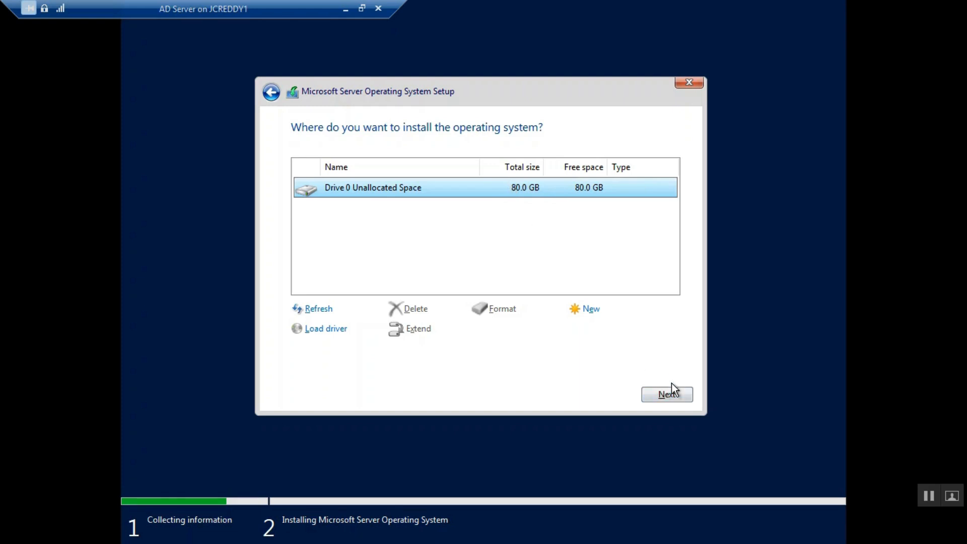
click(666, 397)
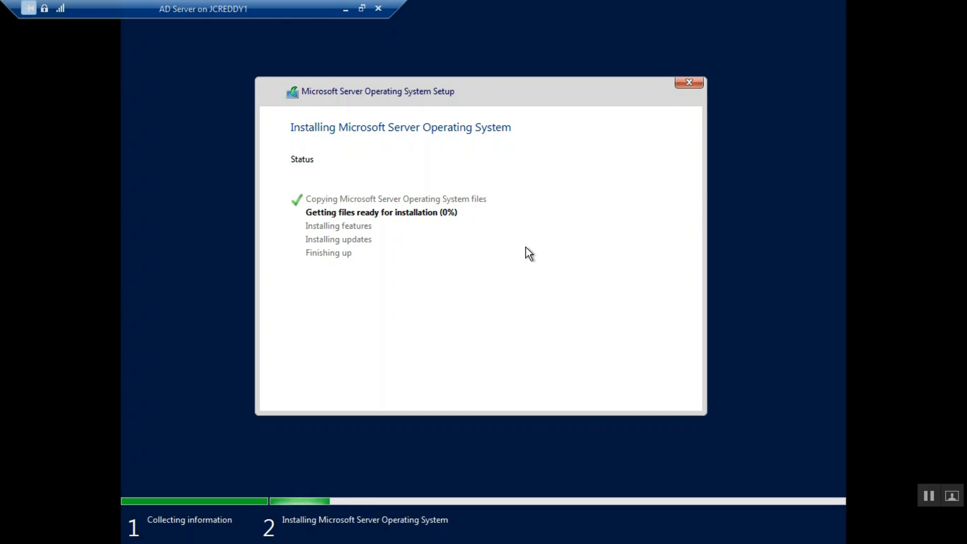
Leave full screen during installation and reboot, then reposition the console window and check its help options
click(361, 9)
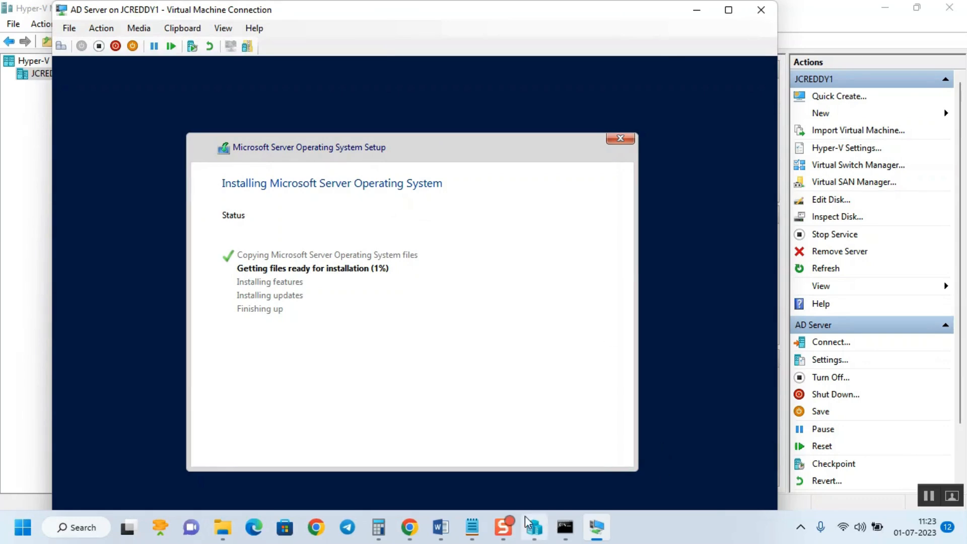
click(510, 528)
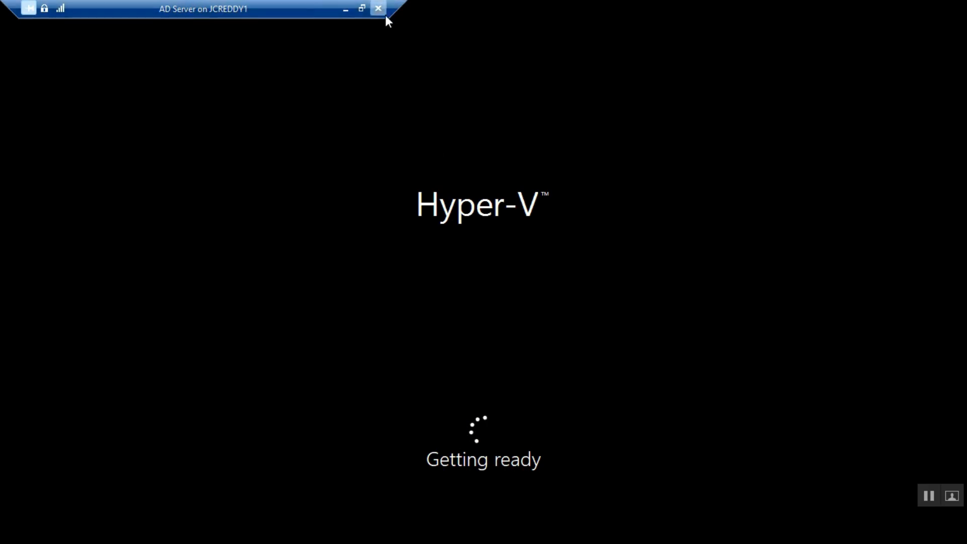
click(362, 8)
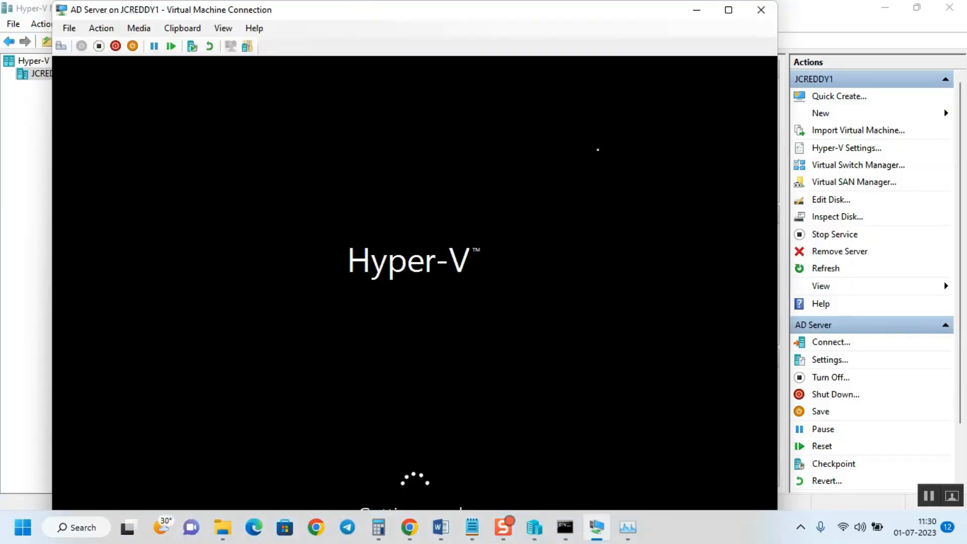
drag(321, 14, 451, 1)
click(392, 29)
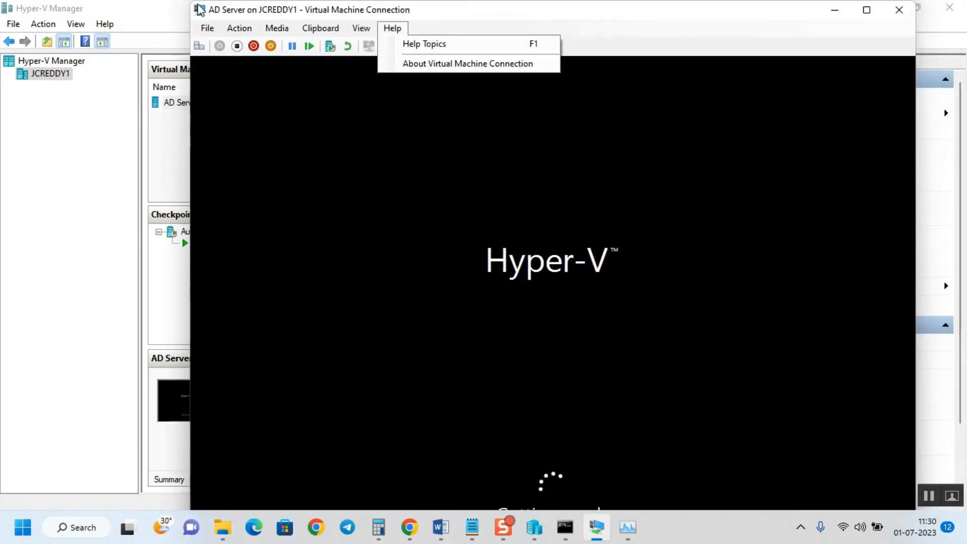
click(511, 11)
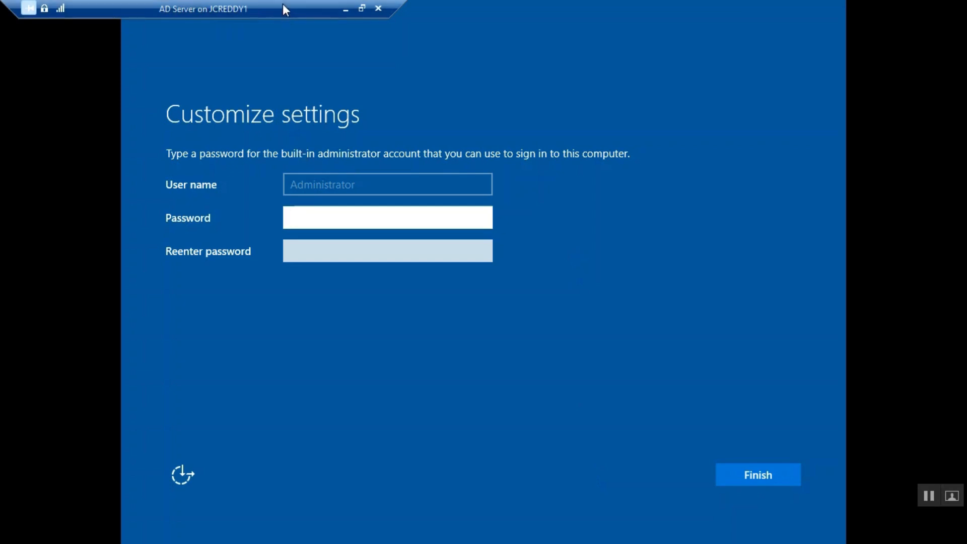
Enter and confirm the built-in Administrator password, then finish the server setup
drag(406, 1, 245, 2)
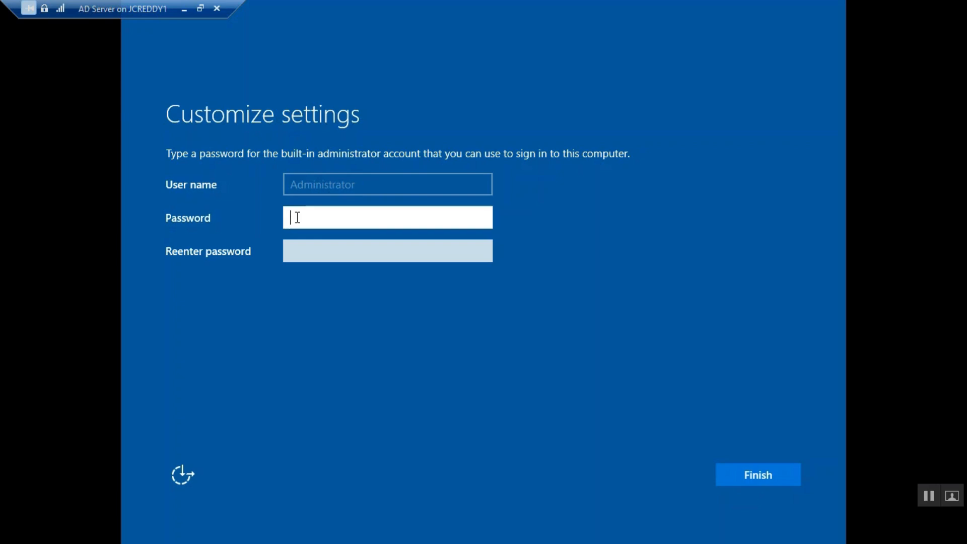
key(Caps_Lock)
text(P)
key(Caps_Lock)
text(•••••••••)
key(Tab)
text(••••)
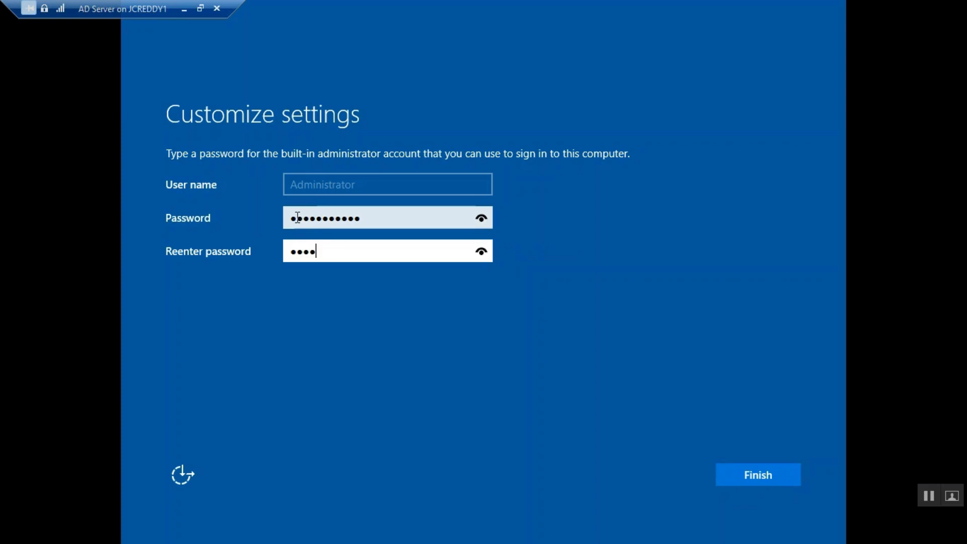
text(••••••••)
click(752, 480)
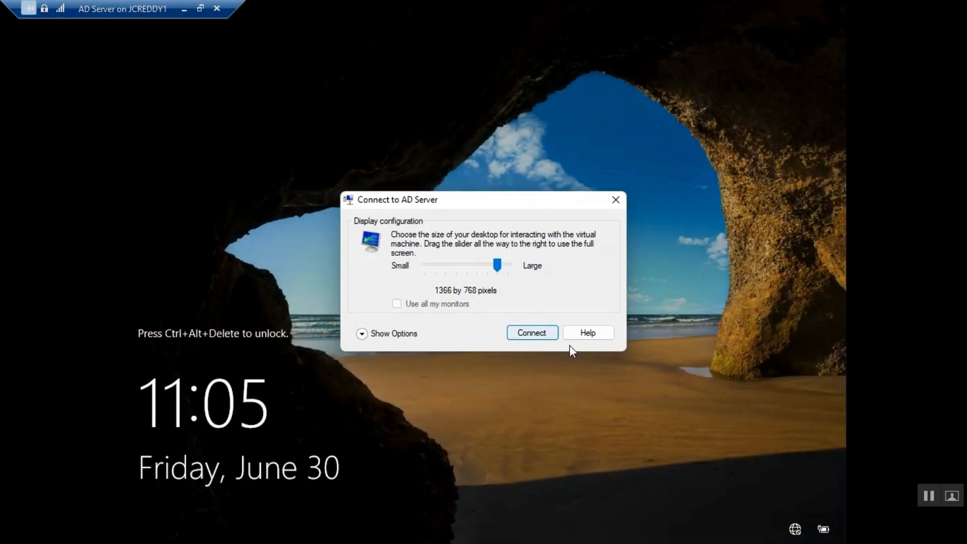
Dismiss the display size prompt and turn the full-screen AD Server console into a movable window
click(615, 199)
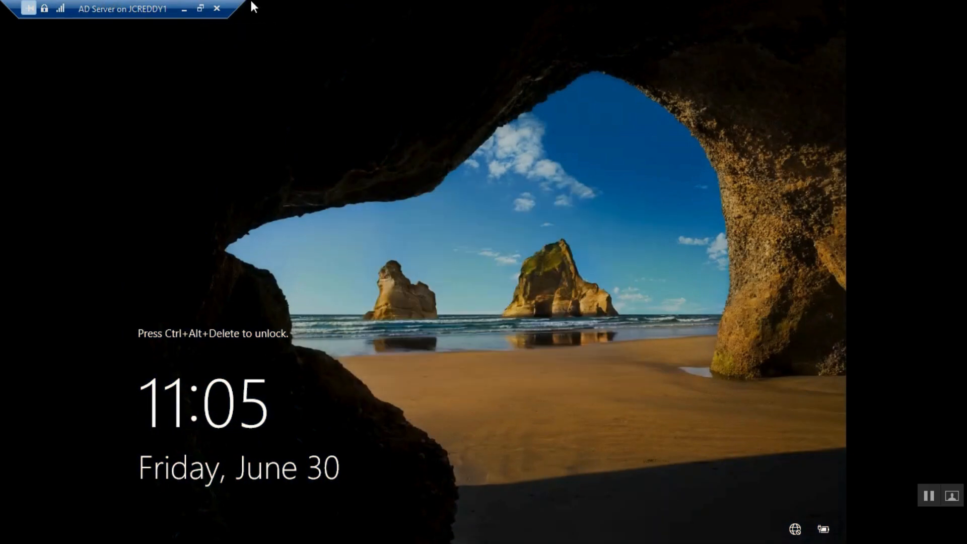
click(200, 8)
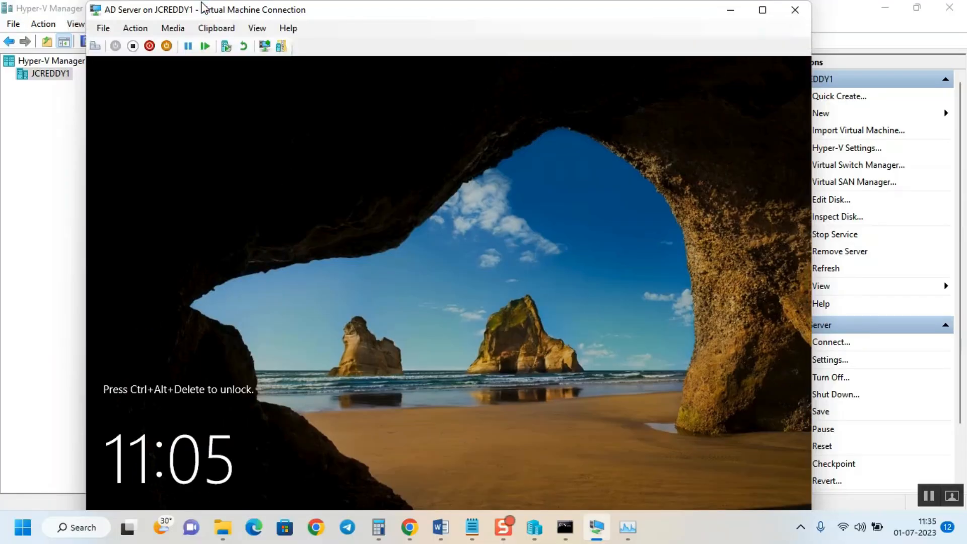
drag(289, 13, 442, 263)
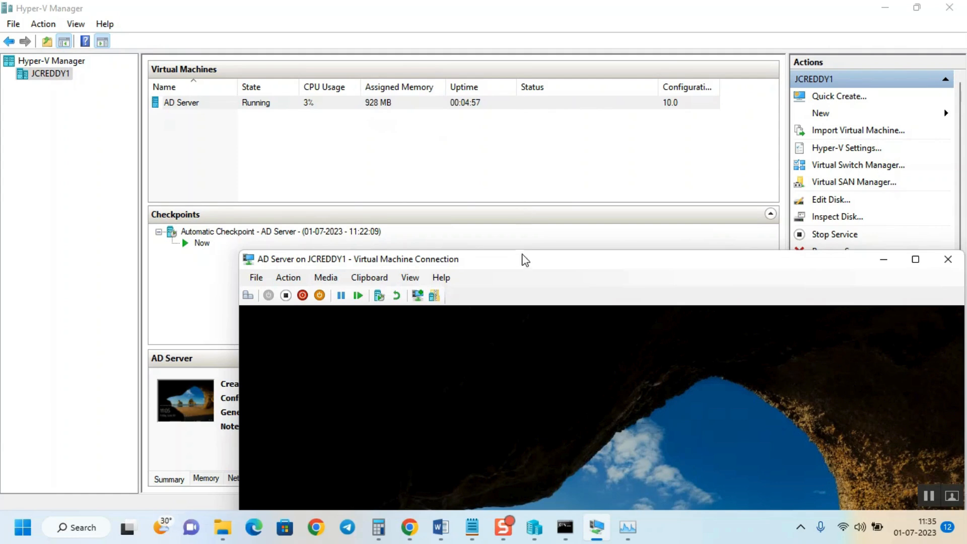
drag(526, 258, 446, 6)
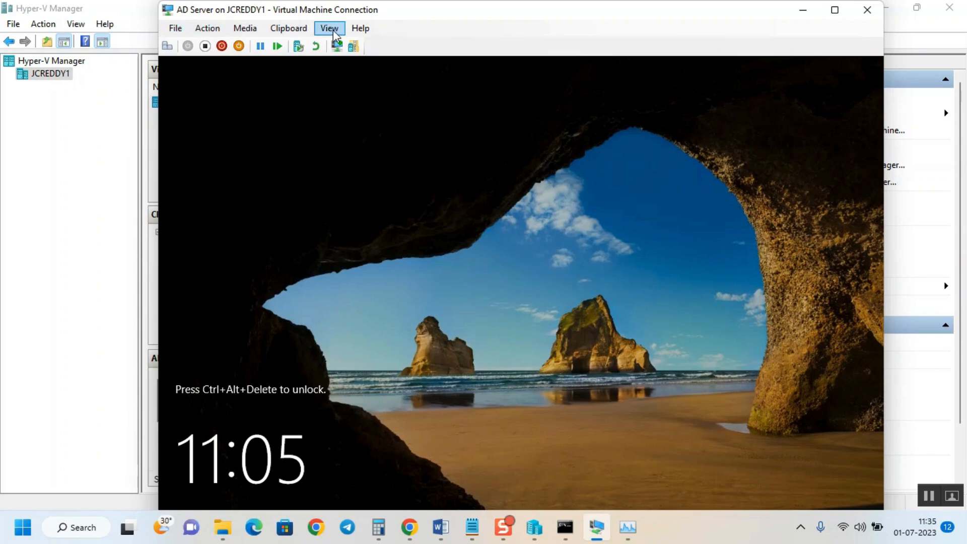
click(175, 29)
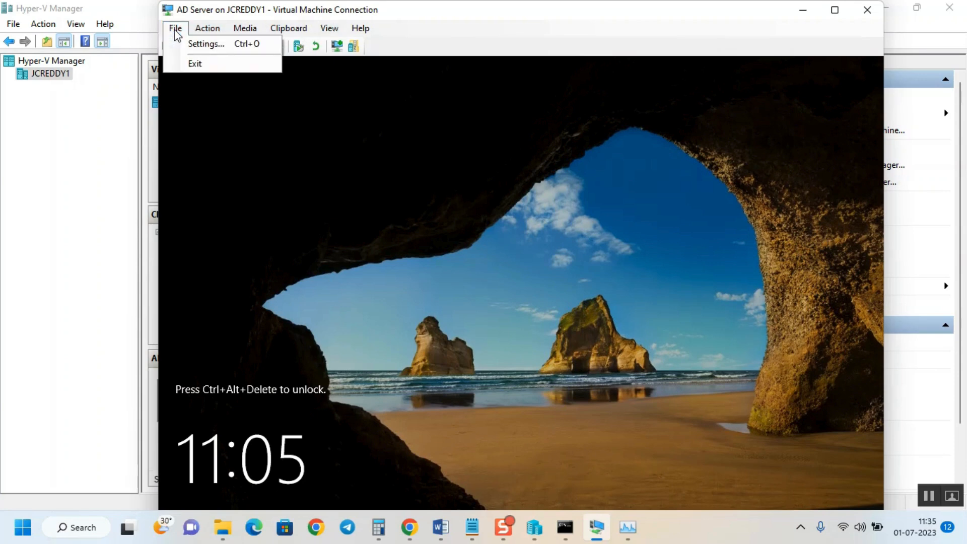
click(197, 44)
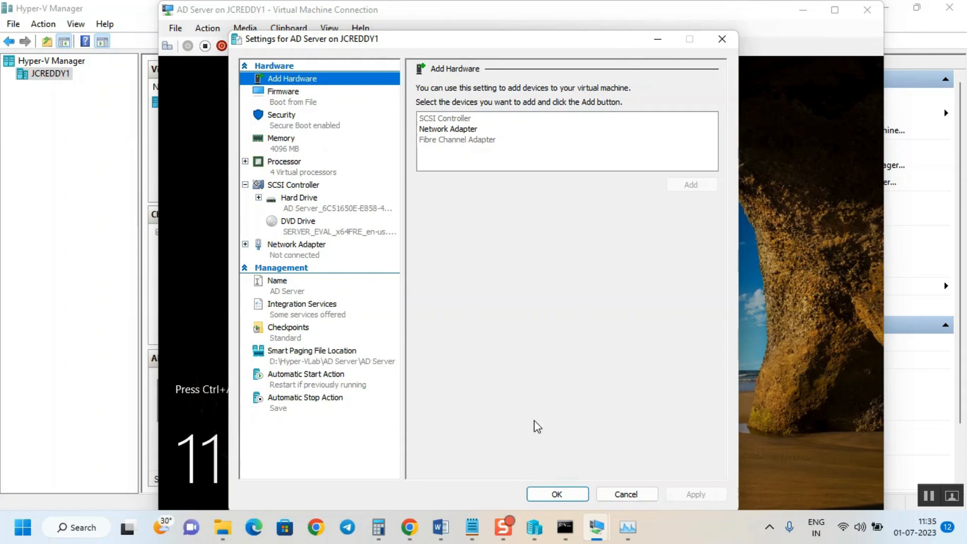
click(639, 495)
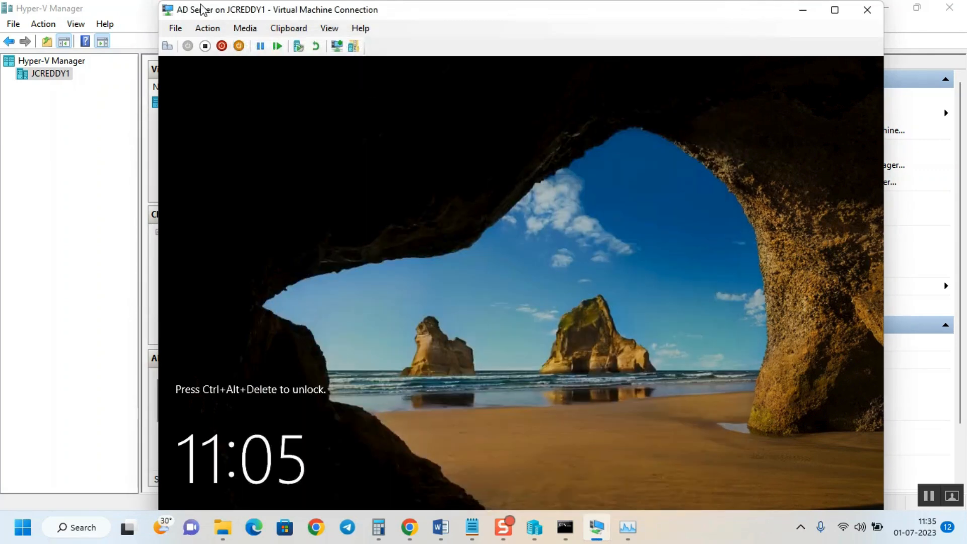
click(208, 29)
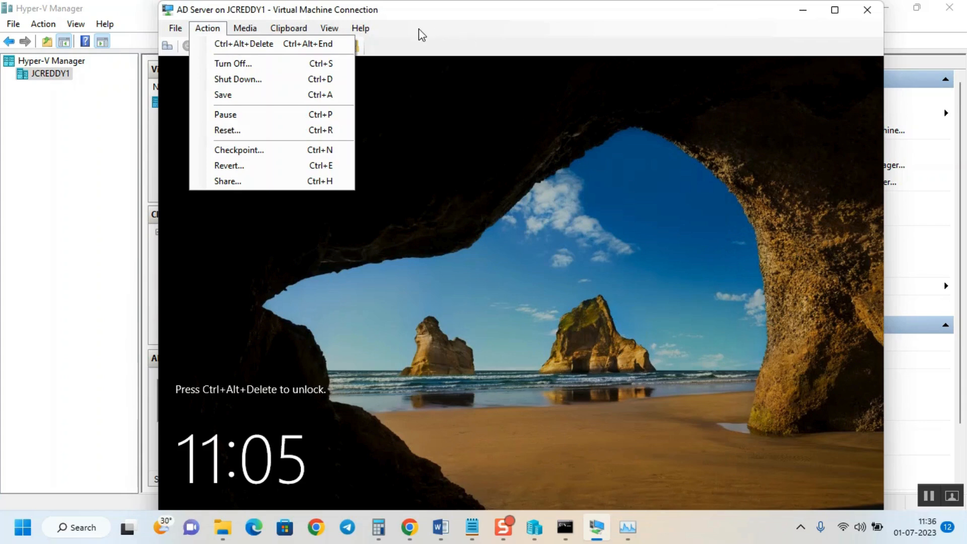
click(403, 20)
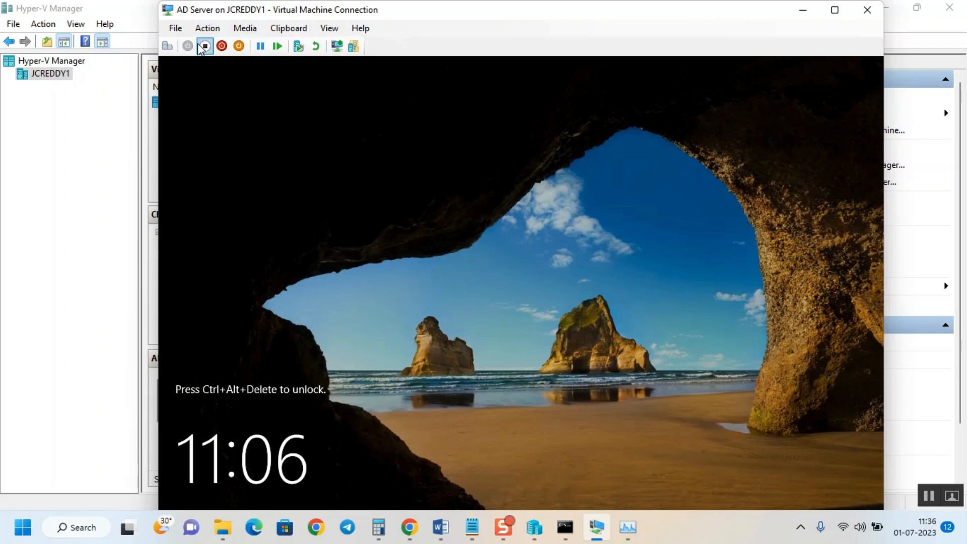
click(208, 28)
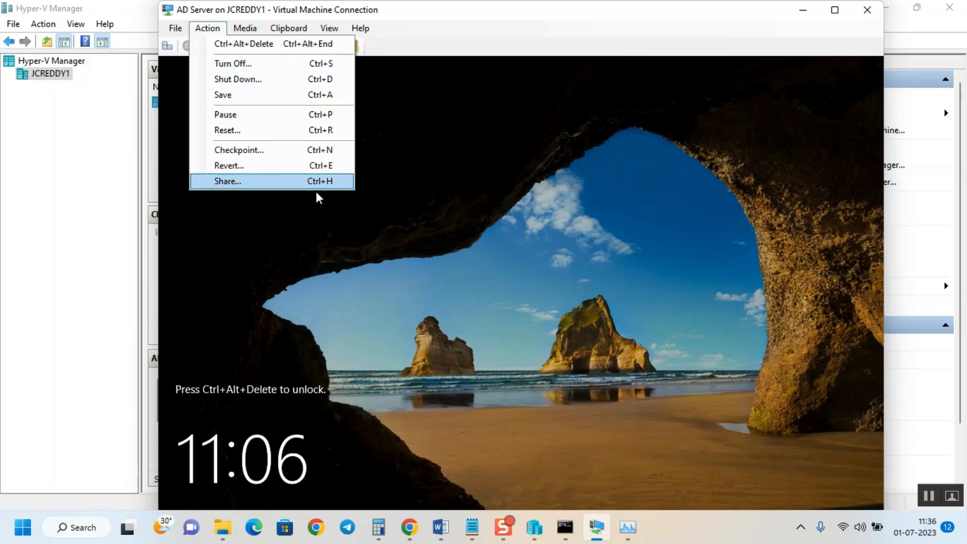
Eject SERVER_EVAL_x64FRE_en-us.iso from the virtual DVD drive and verify nothing remains to eject
mouse_move(245, 28)
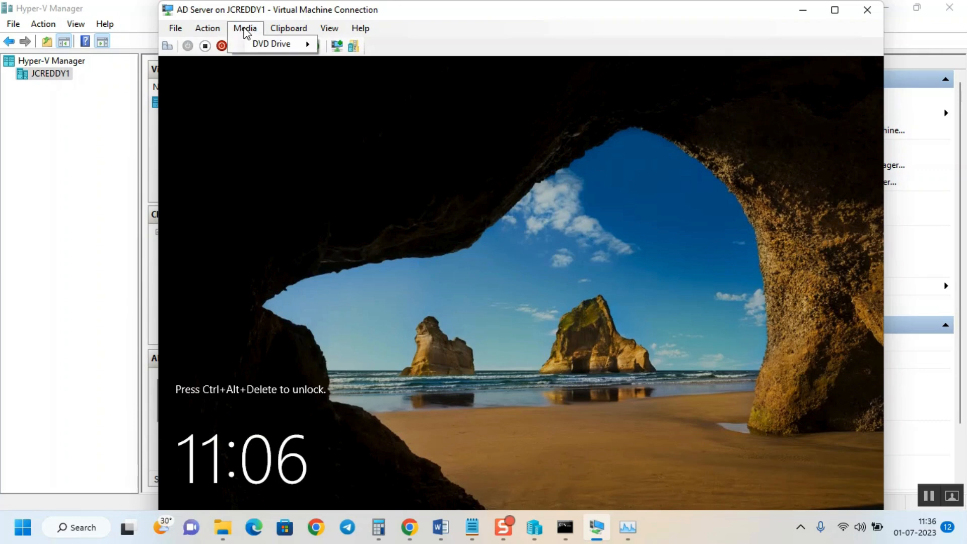
mouse_move(277, 46)
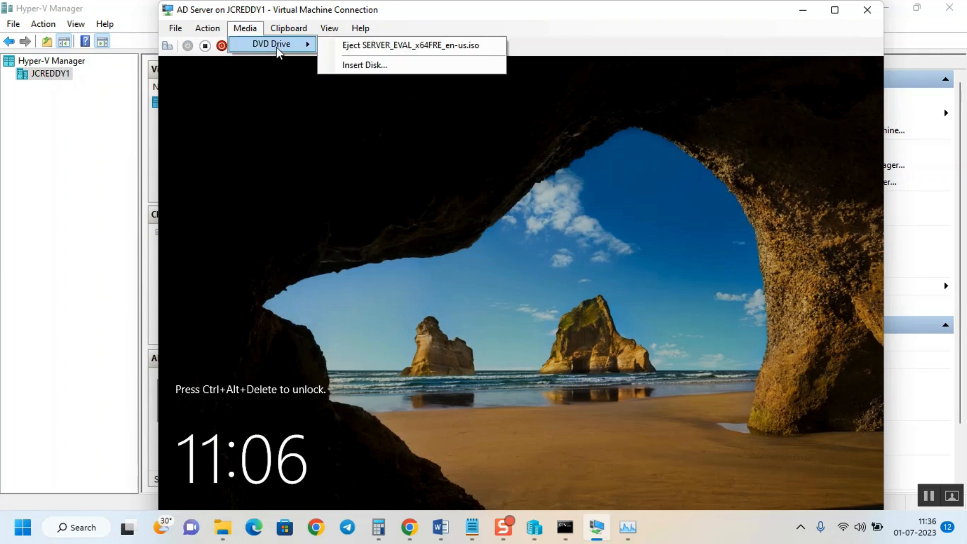
click(361, 47)
click(246, 29)
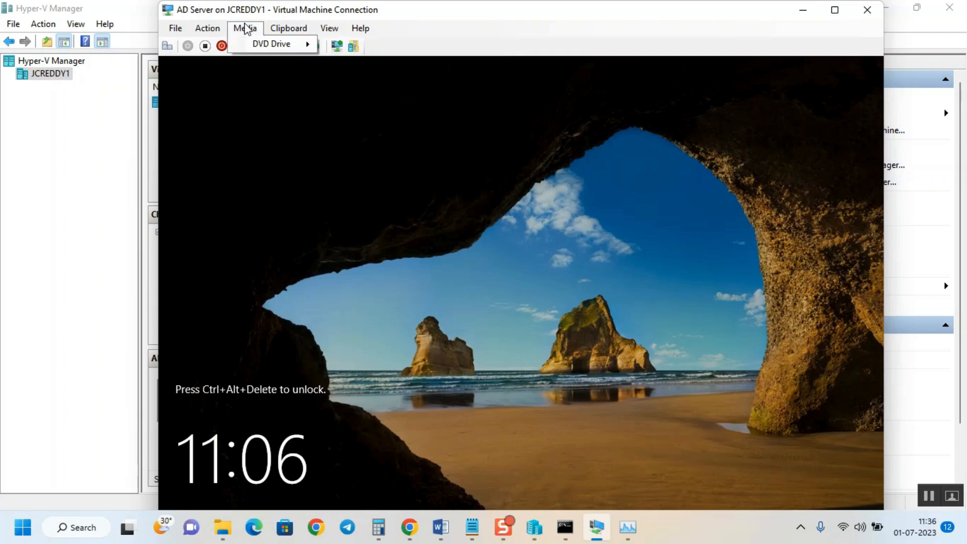
click(360, 28)
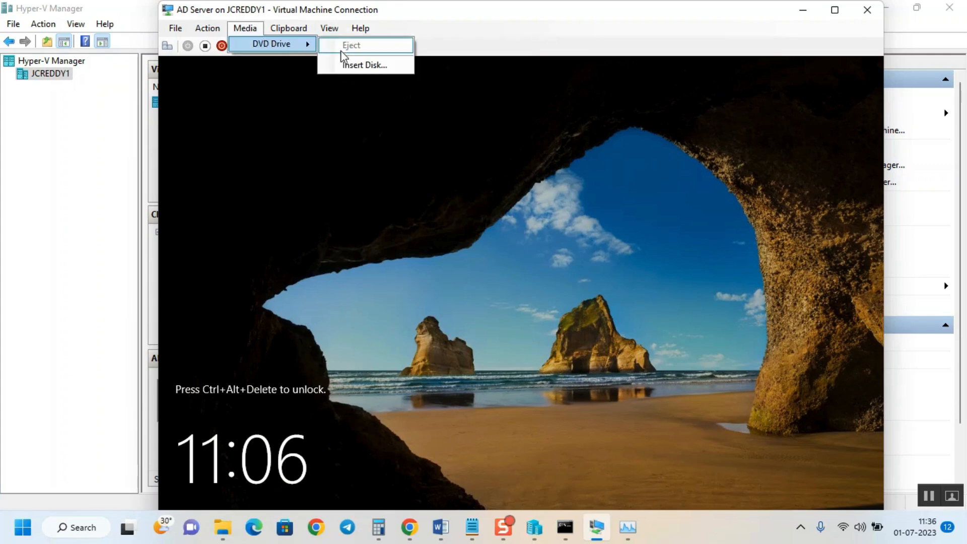
mouse_move(286, 28)
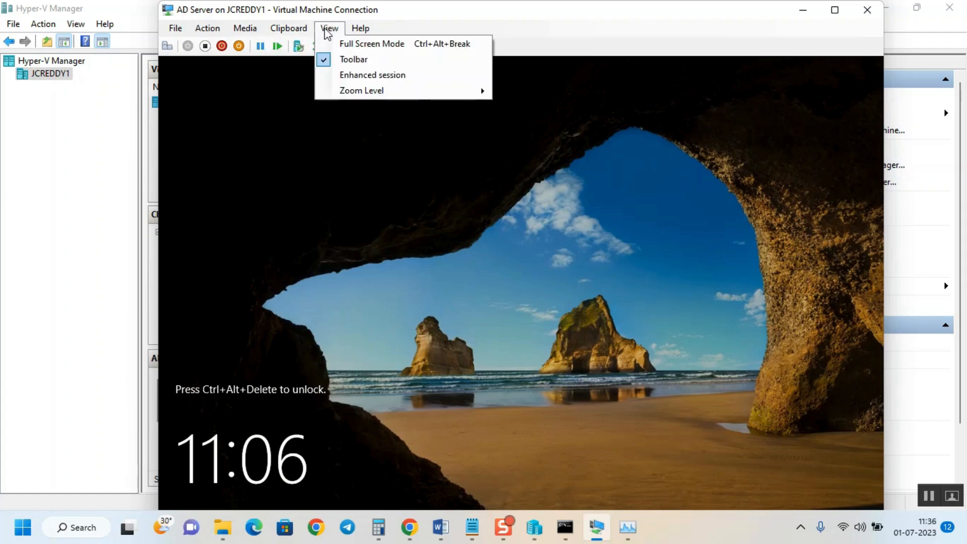
mouse_move(329, 28)
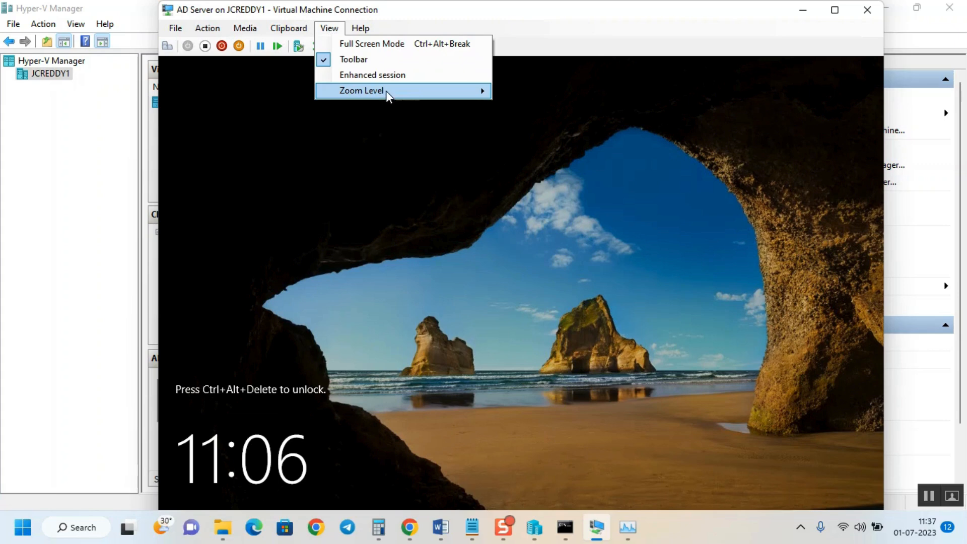
mouse_move(387, 91)
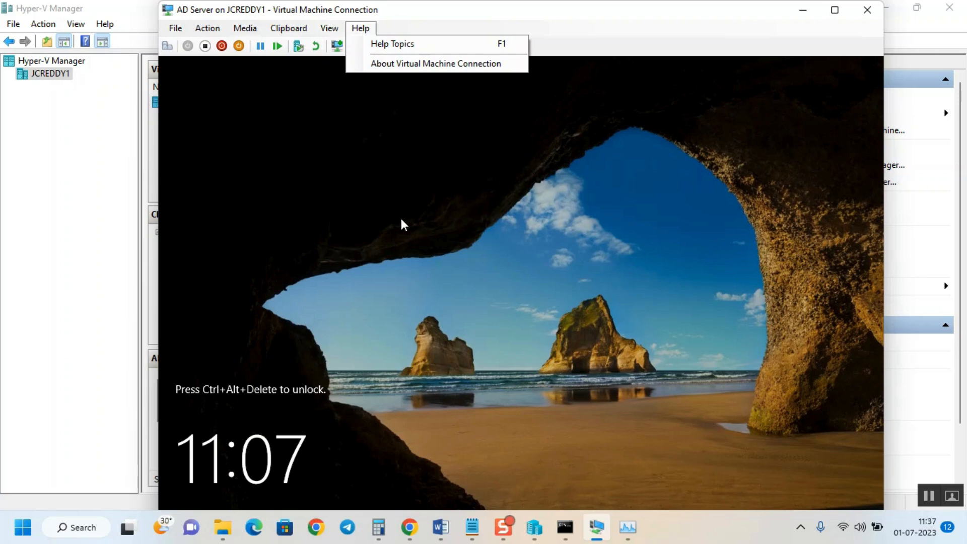
click(202, 28)
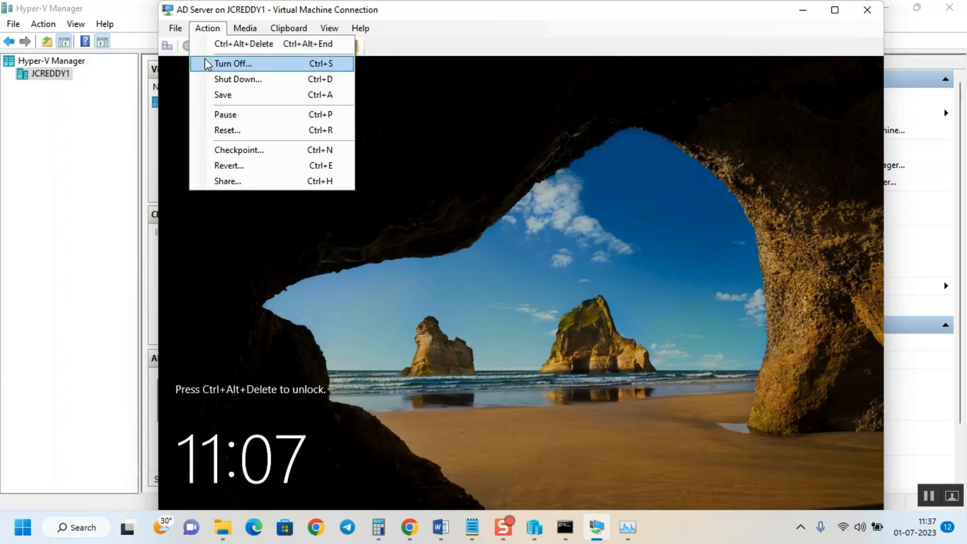
Send Ctrl+Alt+Delete, sign in as Administrator, maximize the console and open Start
click(231, 44)
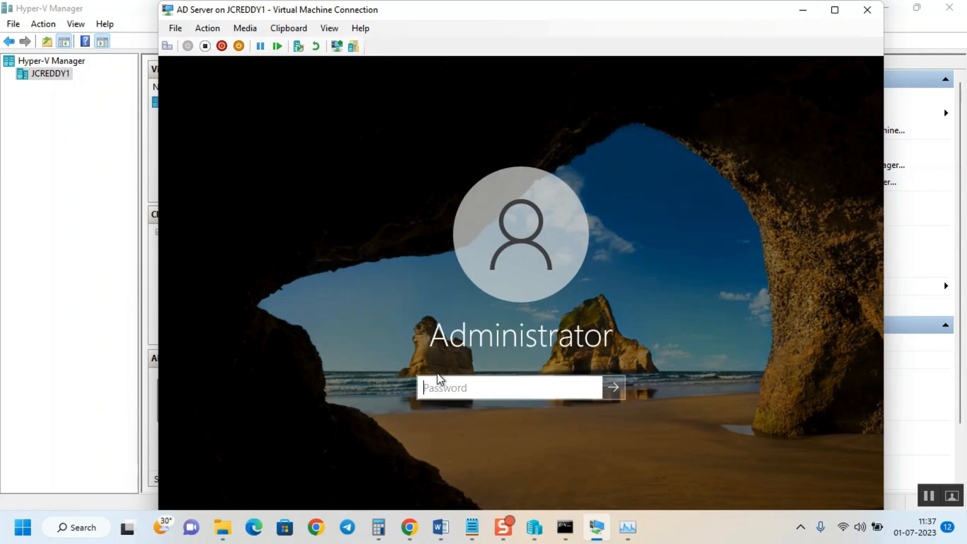
click(425, 397)
text(p)
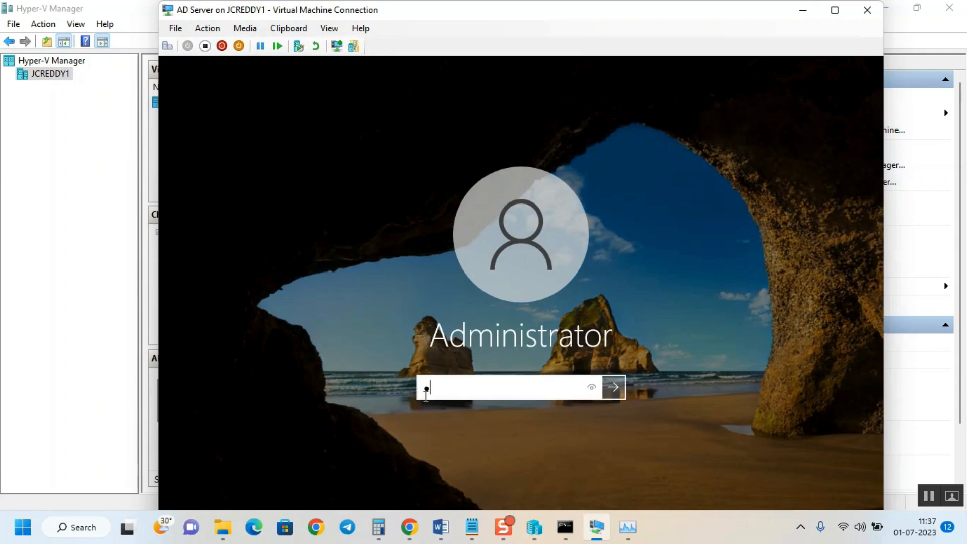
text(assword@12)
key(Return)
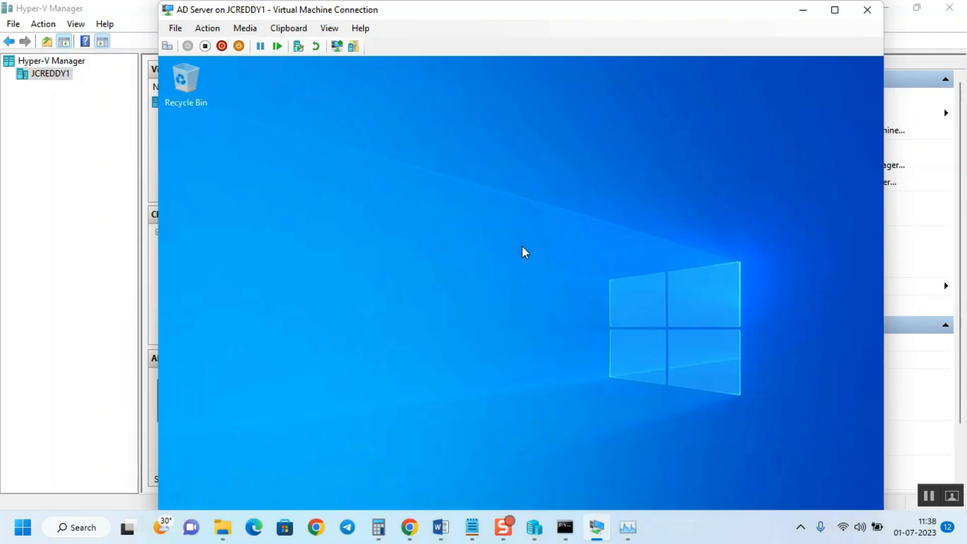
click(835, 9)
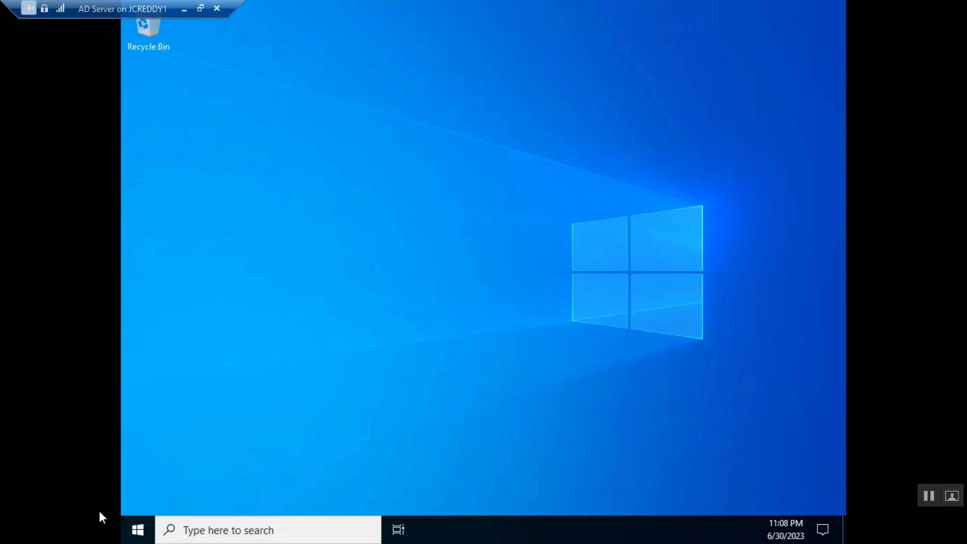
click(140, 532)
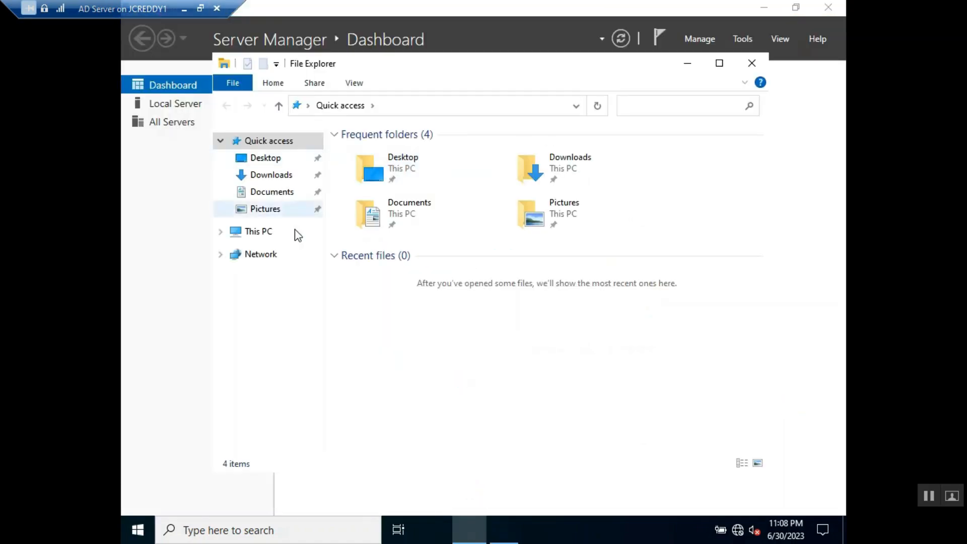
Select This PC in File Explorer and open its Properties
click(267, 232)
right_click(263, 232)
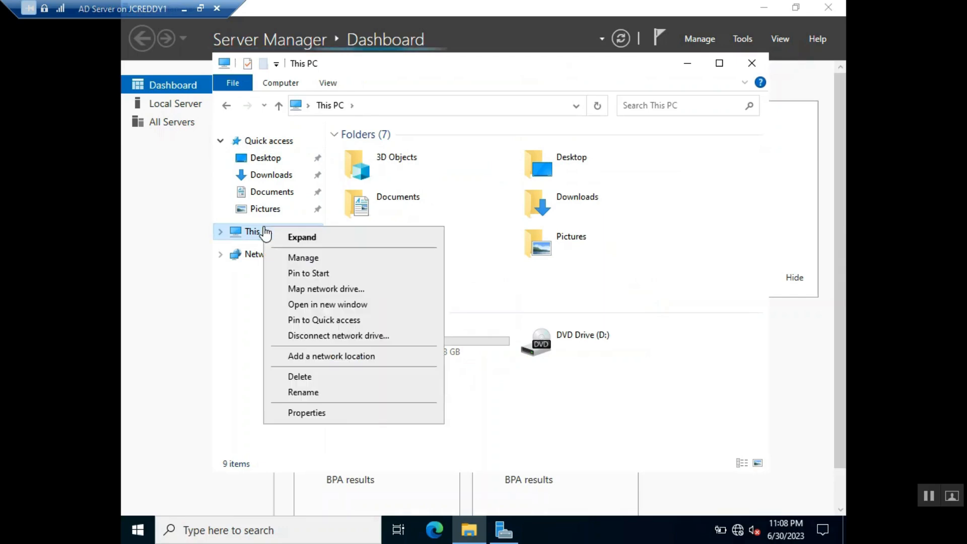
click(317, 412)
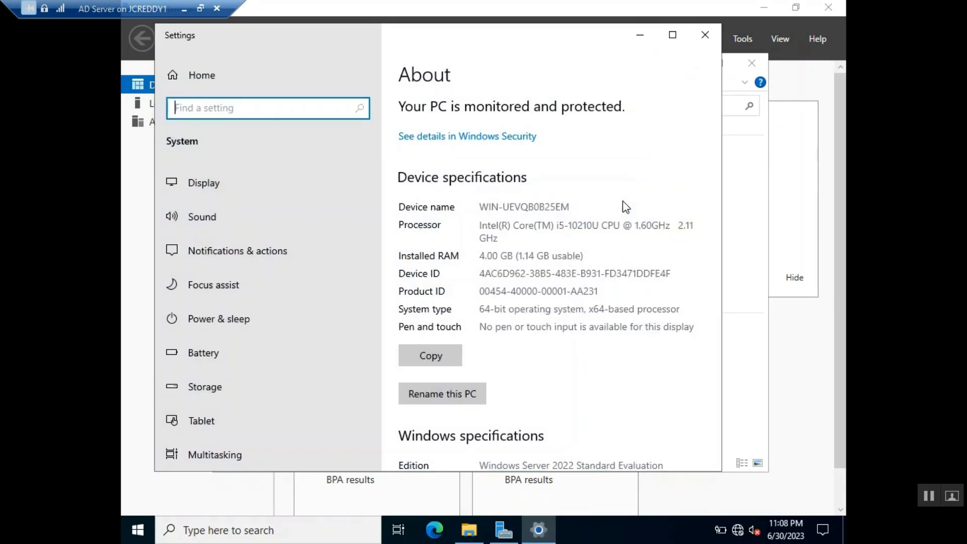
Scroll the About page and highlight the Windows Server 2022 Standard Evaluation edition
scroll(620, 308, down, 4)
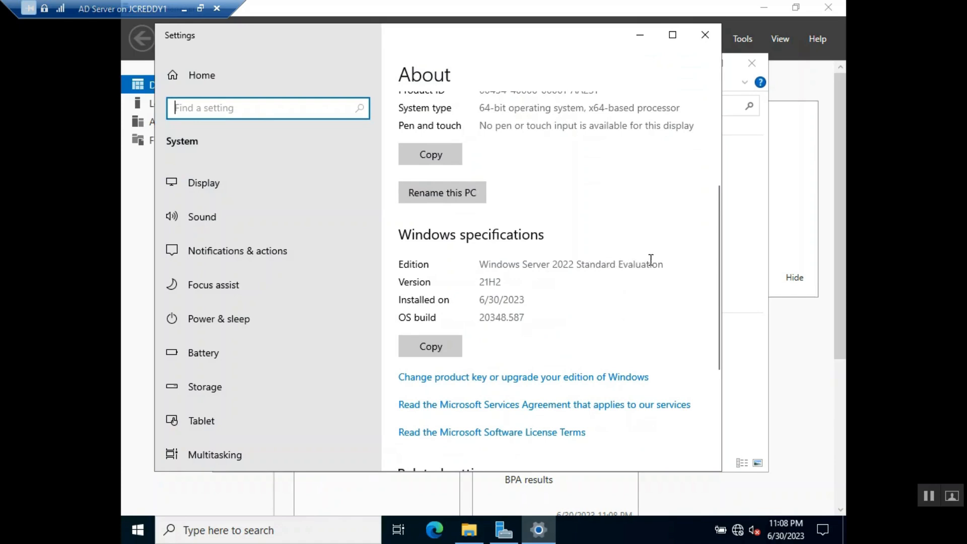
click(571, 262)
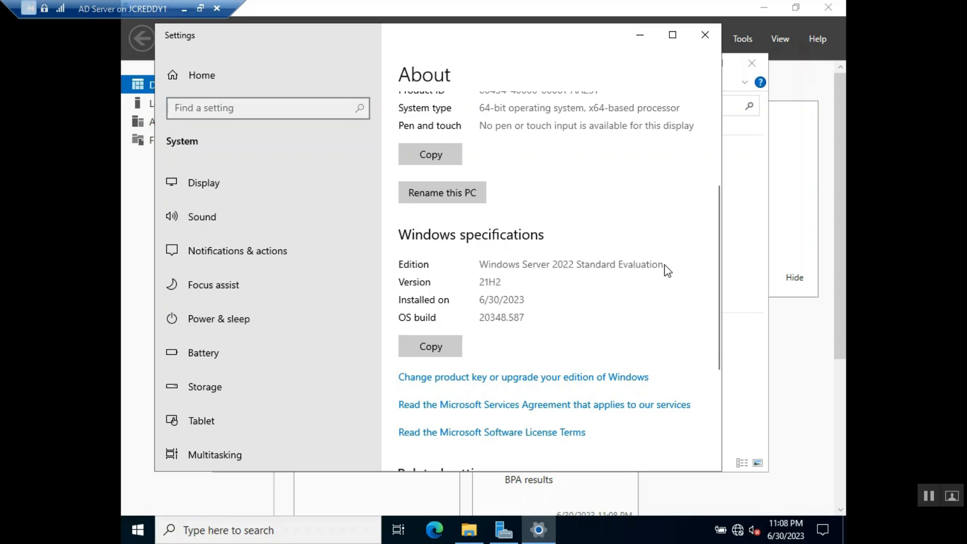
drag(661, 265, 477, 255)
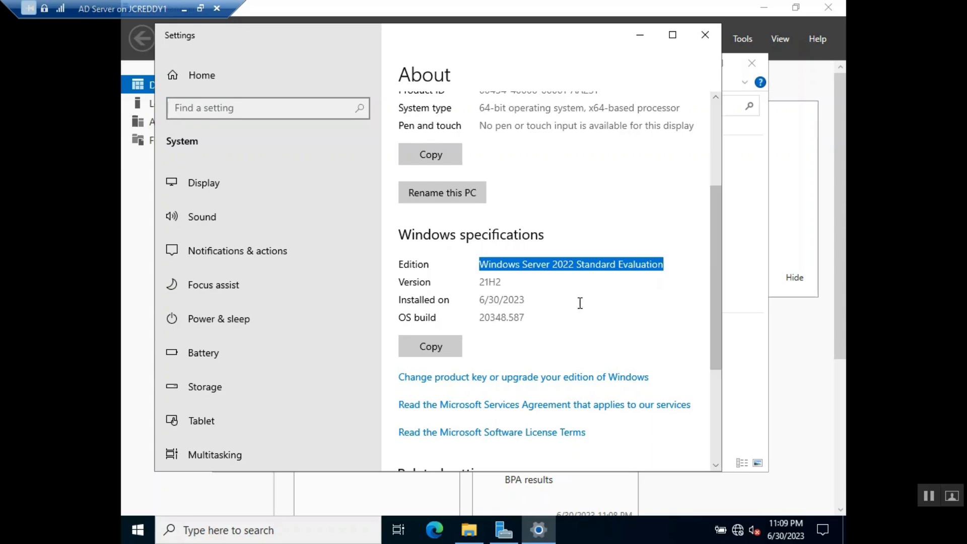
scroll(570, 299, down, 1)
scroll(571, 299, down, 5)
scroll(572, 303, up, 9)
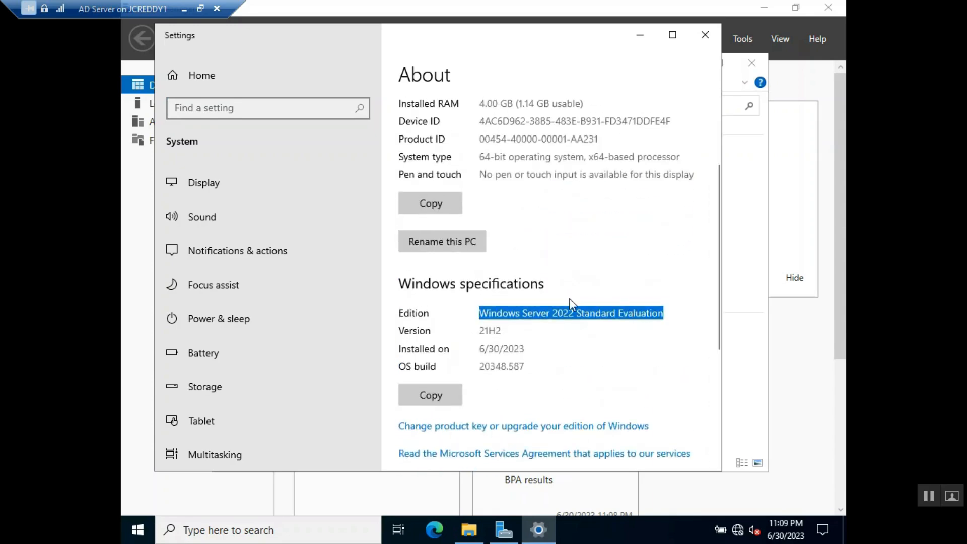
scroll(571, 304, up, 1)
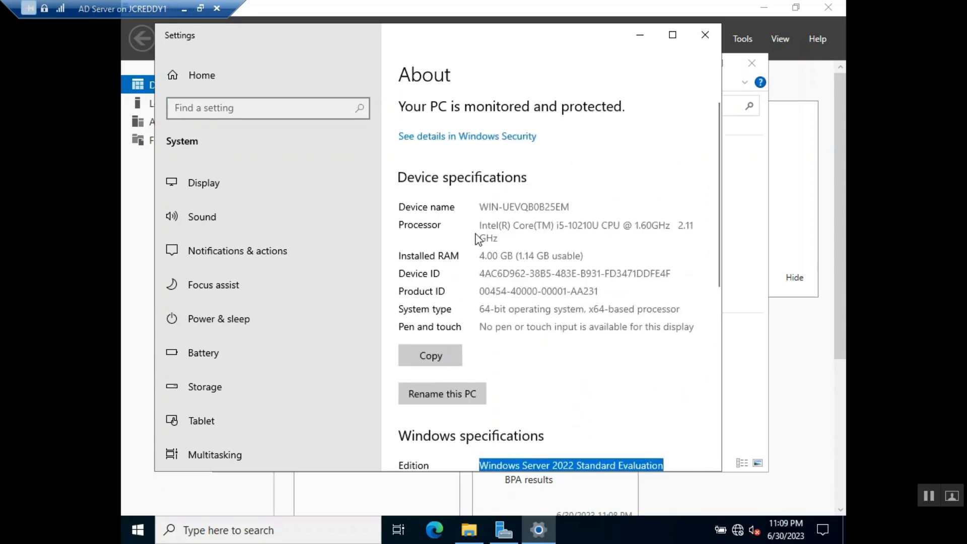
Highlight the device name, the Intel Core i5-10210U processor, and the 4.00 GB installed RAM
drag(484, 207, 639, 229)
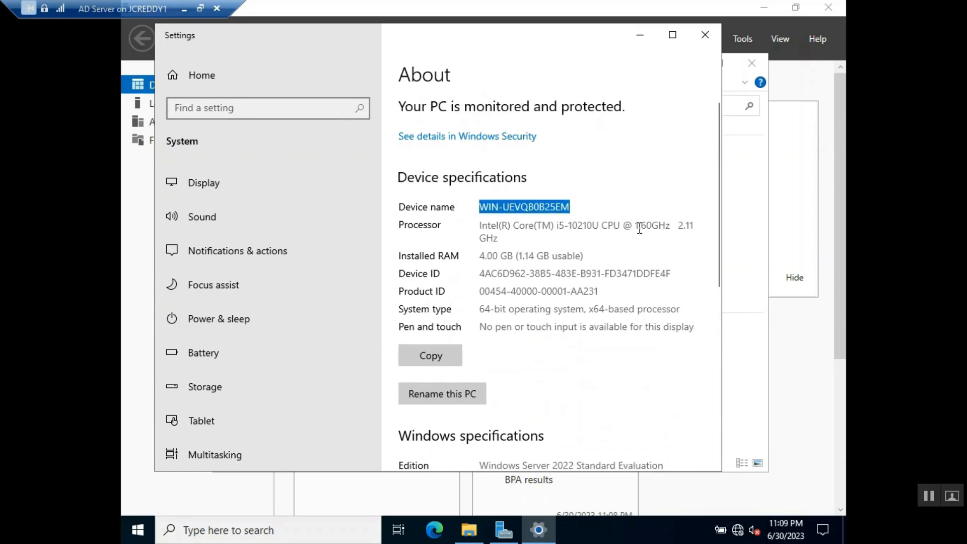
click(509, 236)
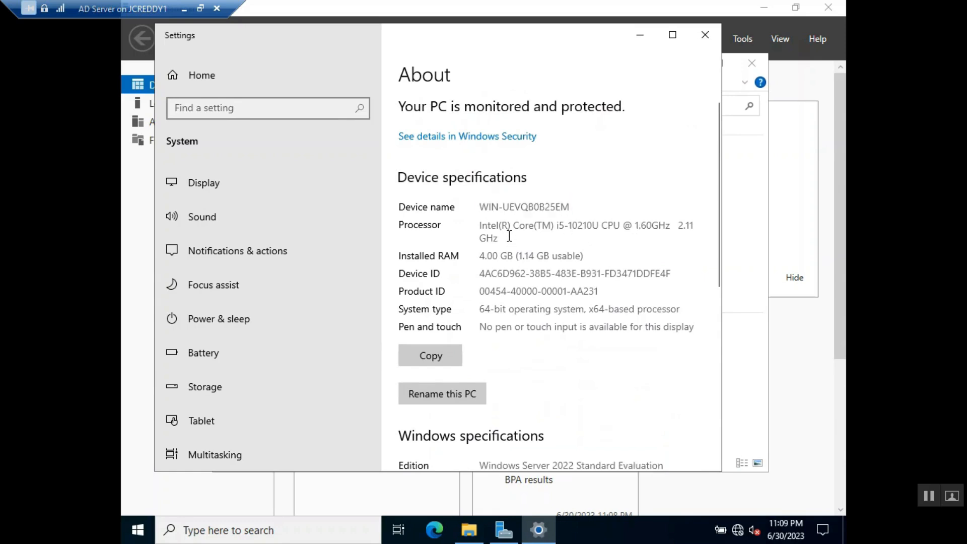
drag(509, 236, 474, 221)
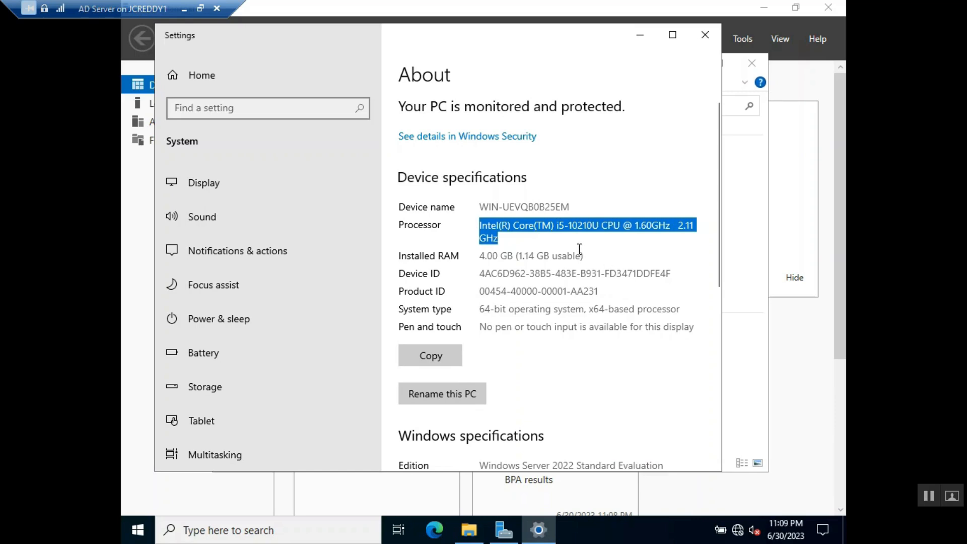
click(508, 235)
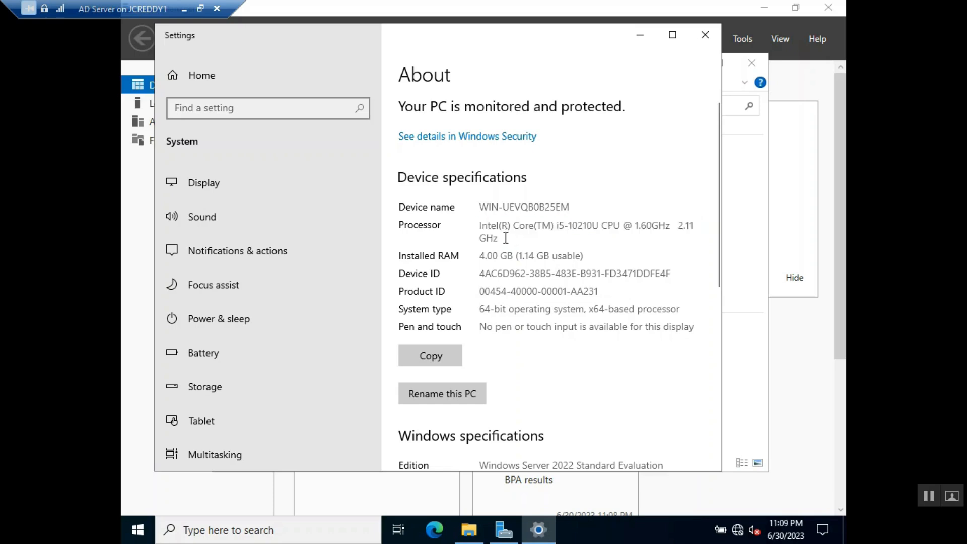
drag(506, 237, 470, 226)
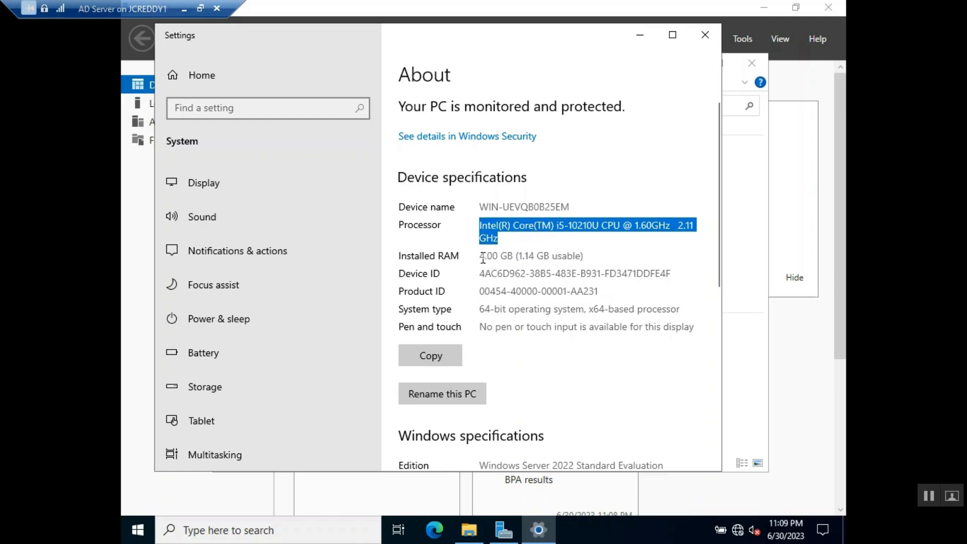
drag(482, 255, 585, 256)
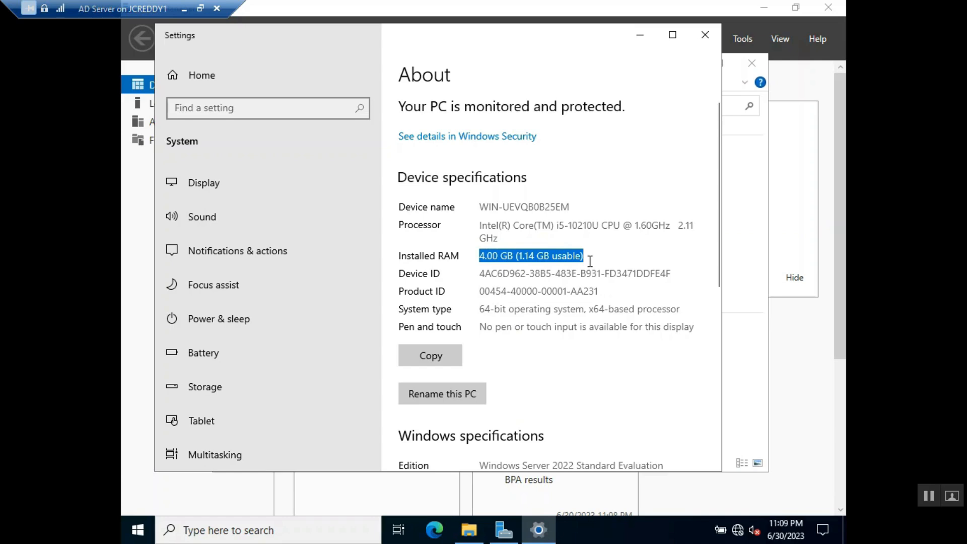
Close the About page, restore the VM console from full screen and minimize it
click(704, 34)
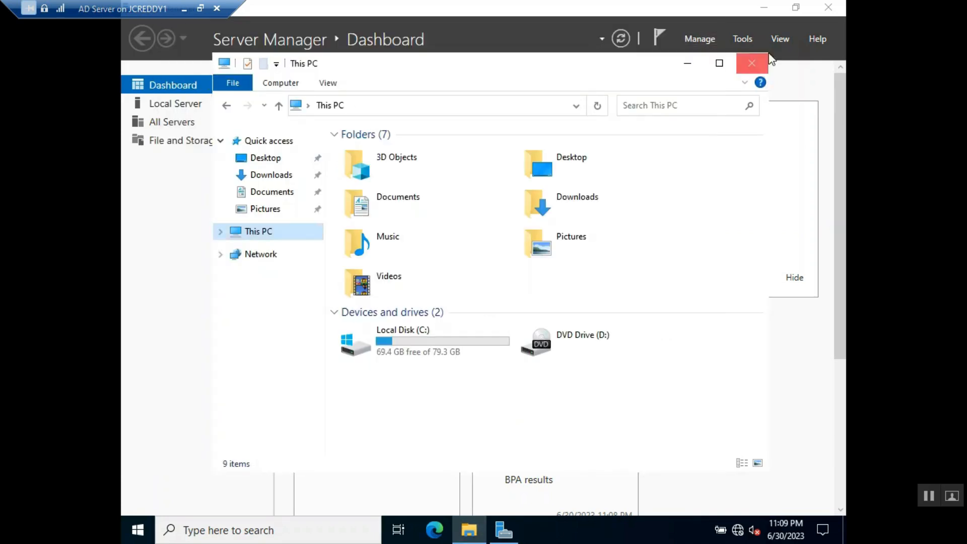
click(200, 8)
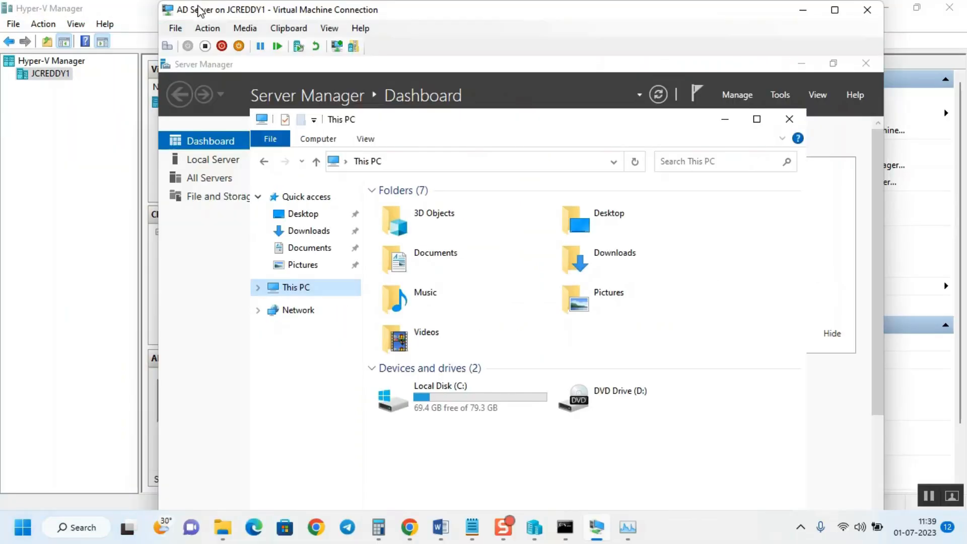
click(803, 12)
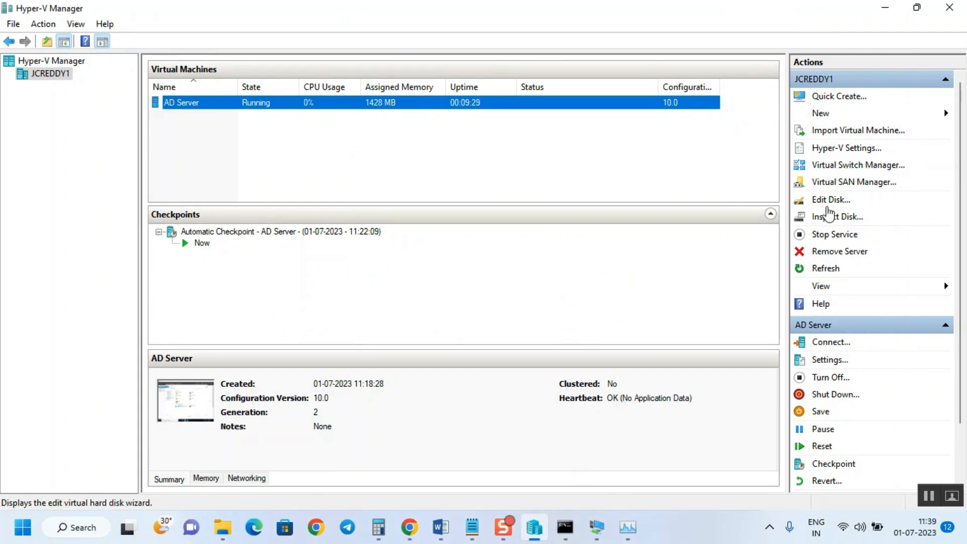
In Virtual Switch Manager, compare the Internal and Private types, then start creating an External switch
click(833, 164)
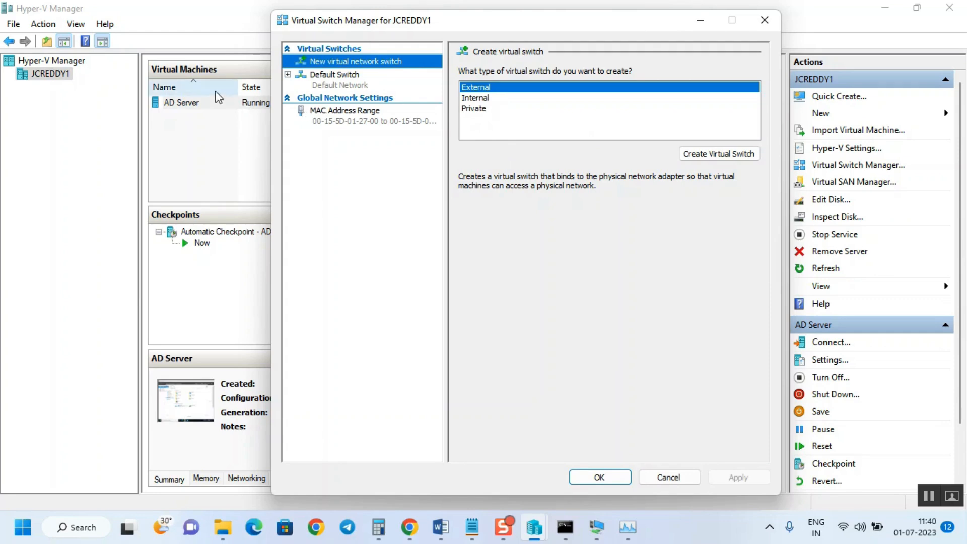
click(482, 99)
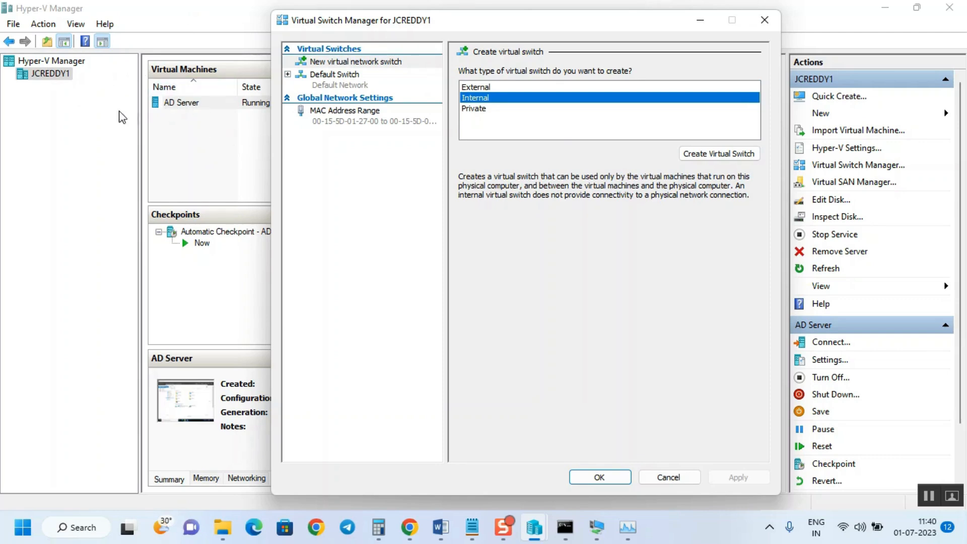
click(469, 110)
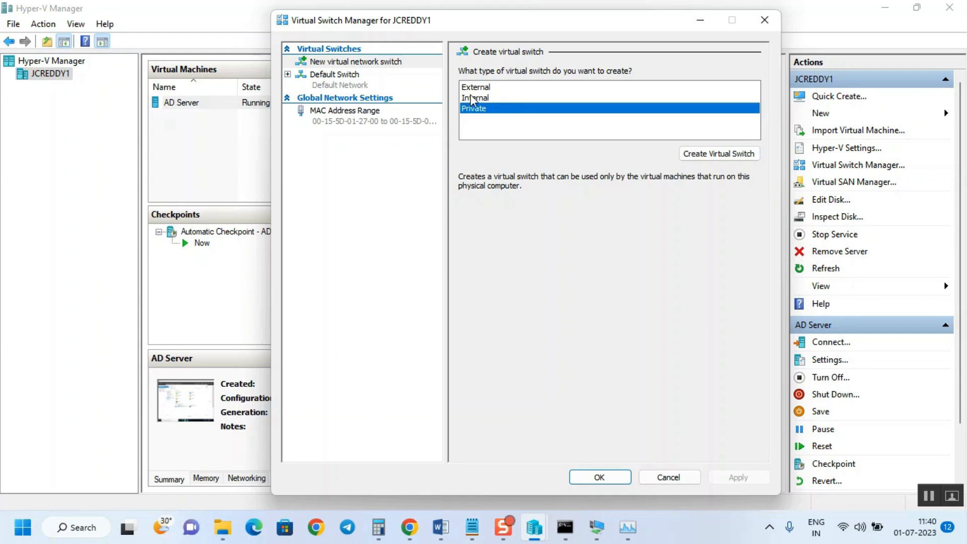
click(473, 91)
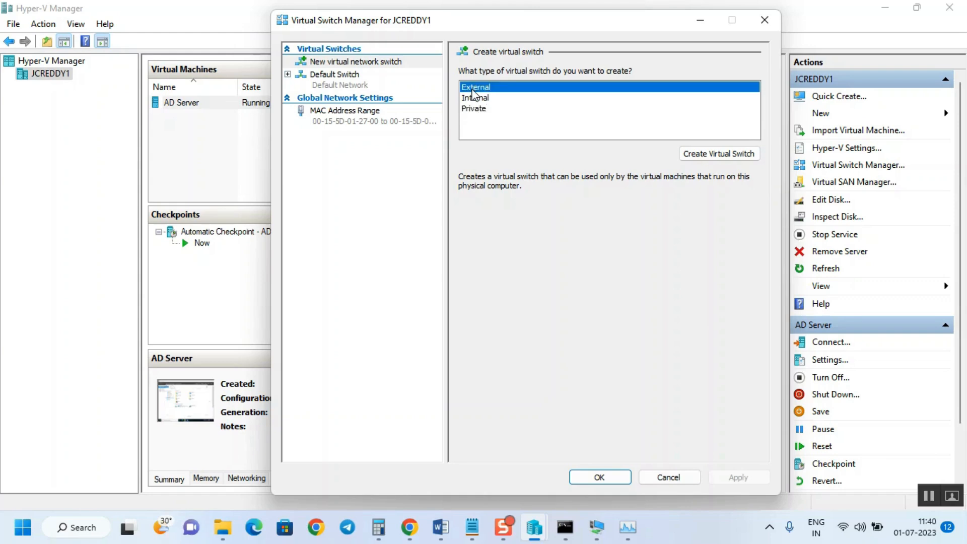
click(732, 155)
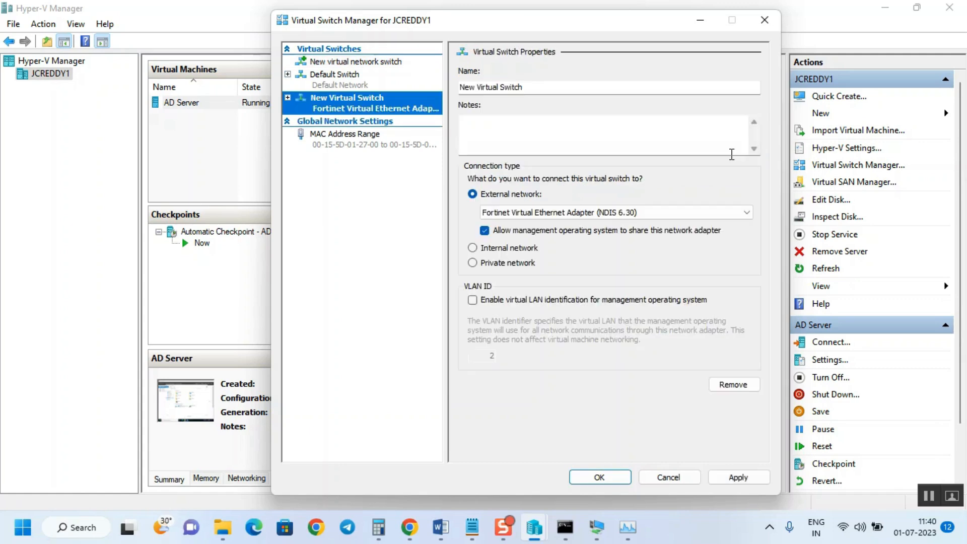
Bind the external switch to the Intel(R) Wireless-AC 9560 160MHz #2 adapter and accept the disruption warning
click(528, 213)
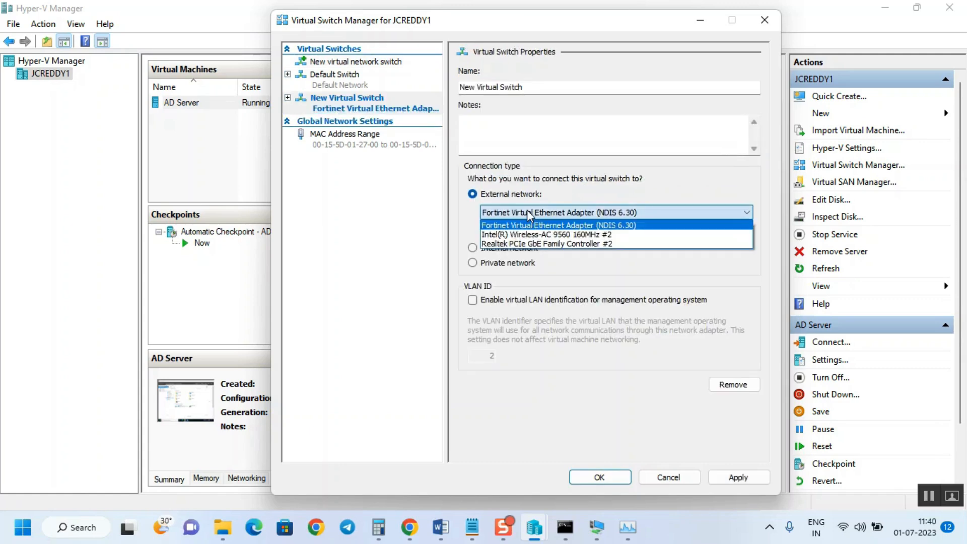
click(551, 236)
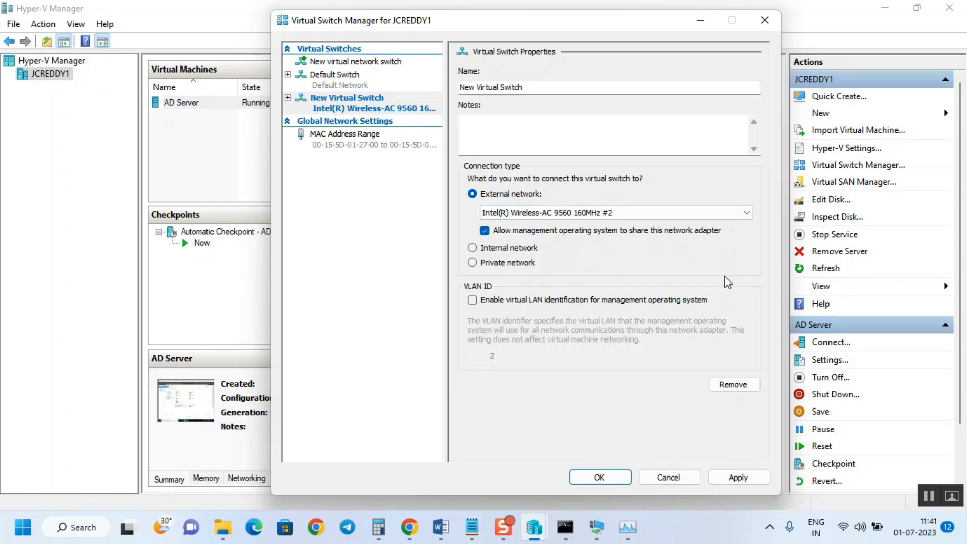
click(736, 478)
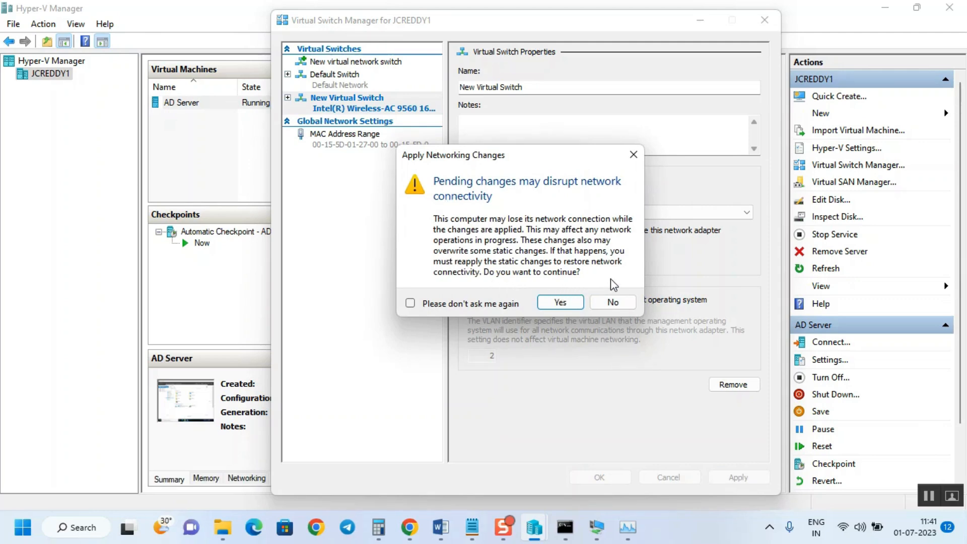
click(570, 304)
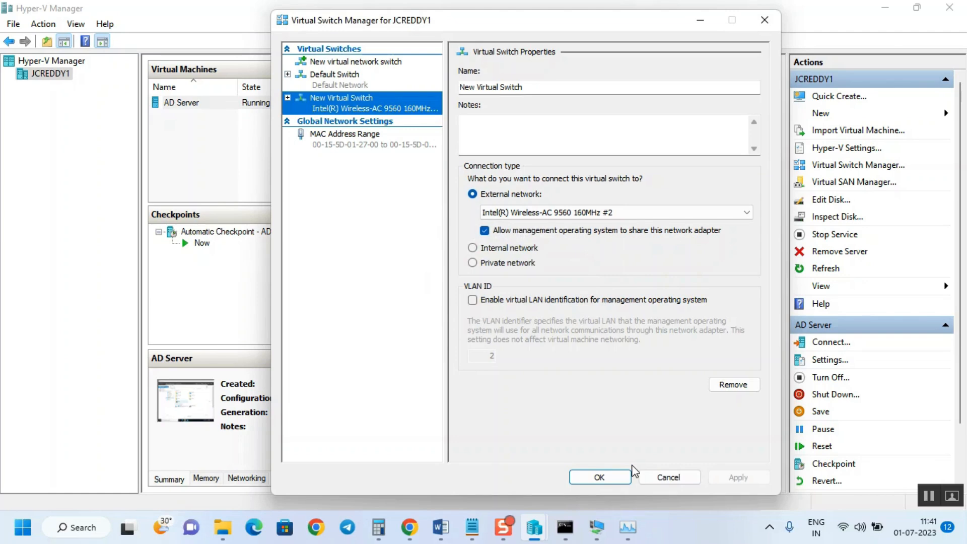
Rename the switch to Prod_ext_sw and save it
drag(535, 84, 451, 88)
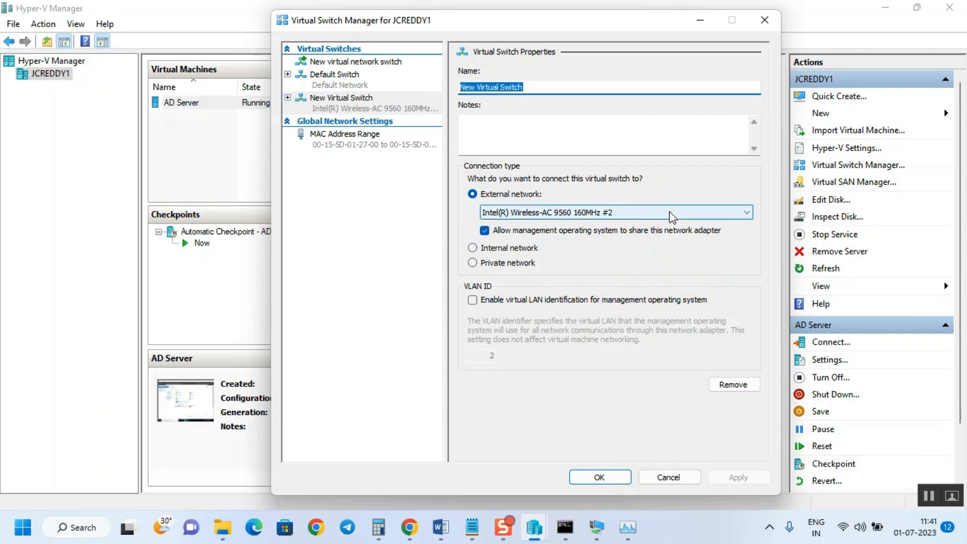
text(P)
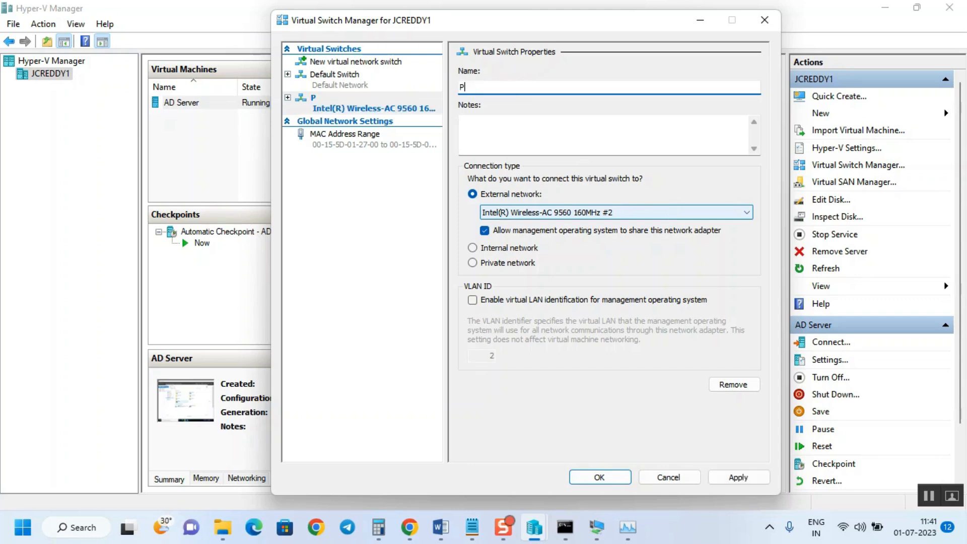
text(rod)
key(BackSpace)
text(_ext_sw)
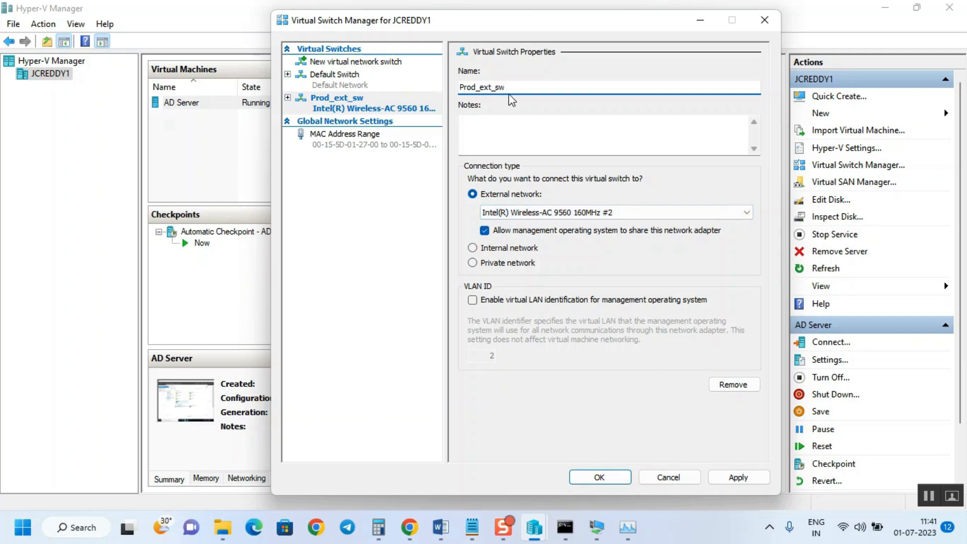
click(737, 477)
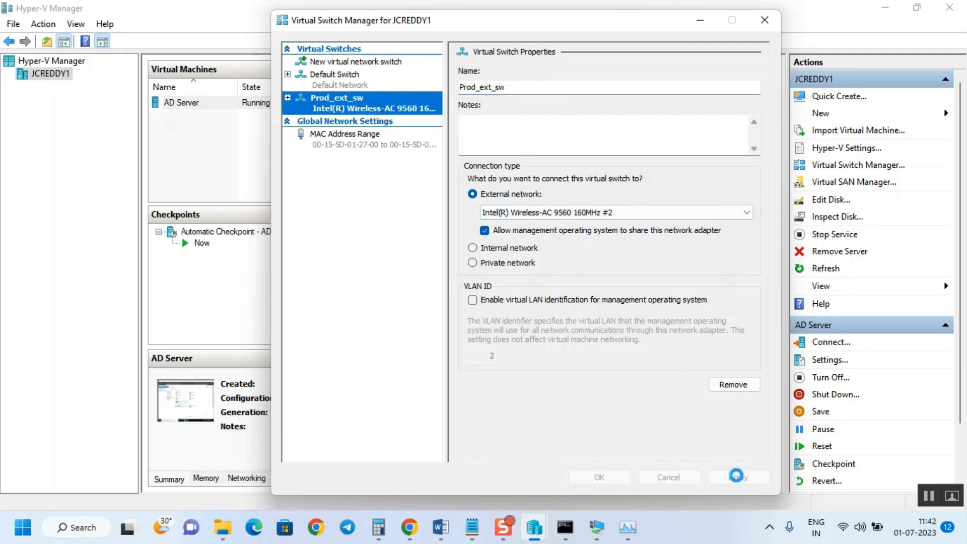
click(620, 478)
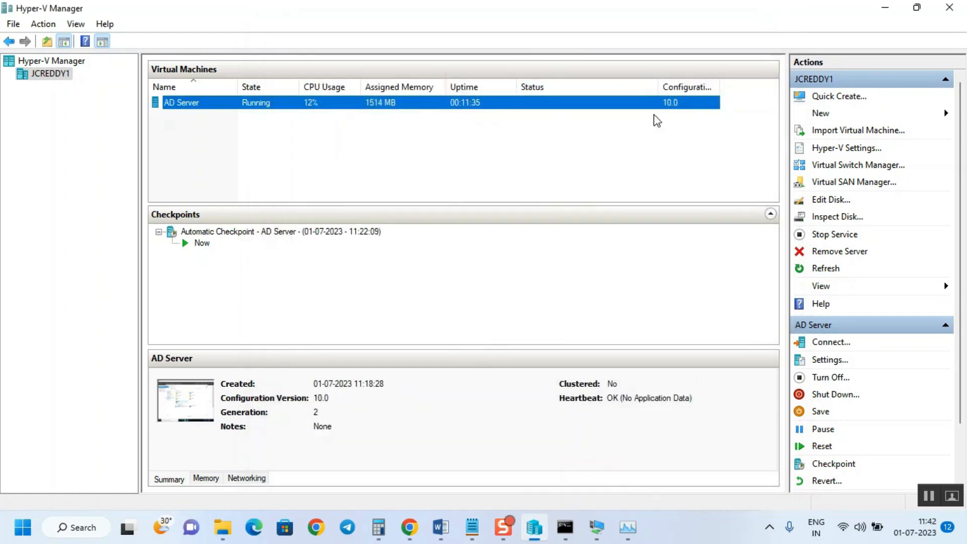
In AD Server's settings, set the Network Adapter's virtual switch to Prod_ext_sw and save
right_click(599, 103)
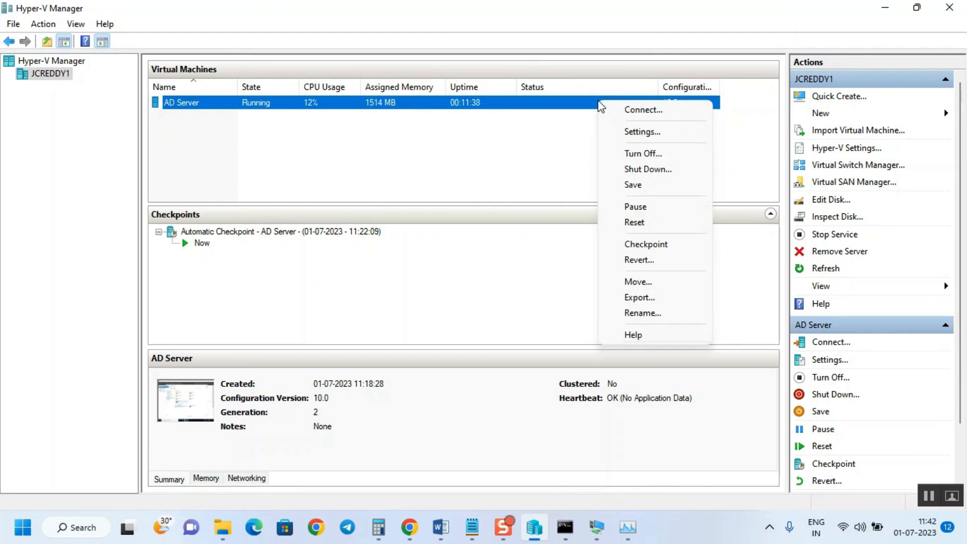
click(636, 131)
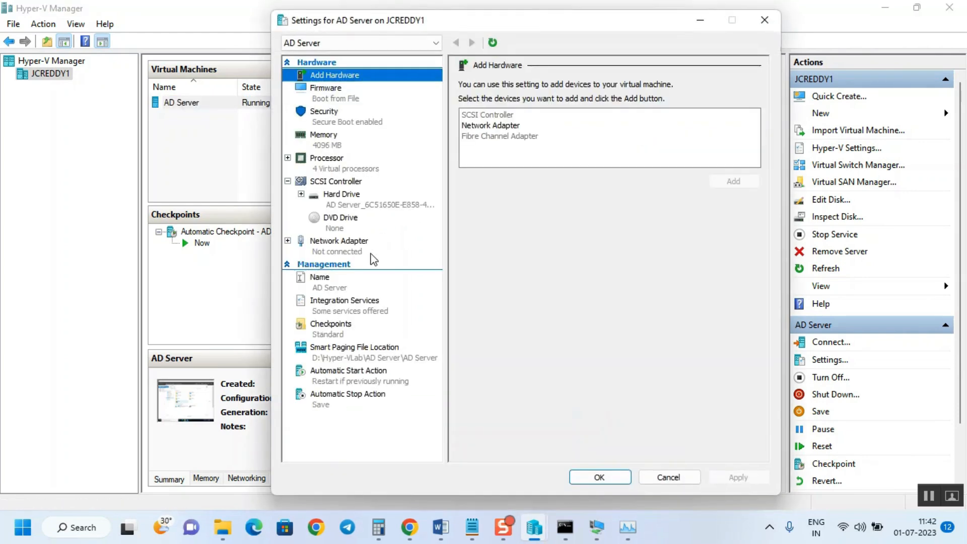
click(327, 251)
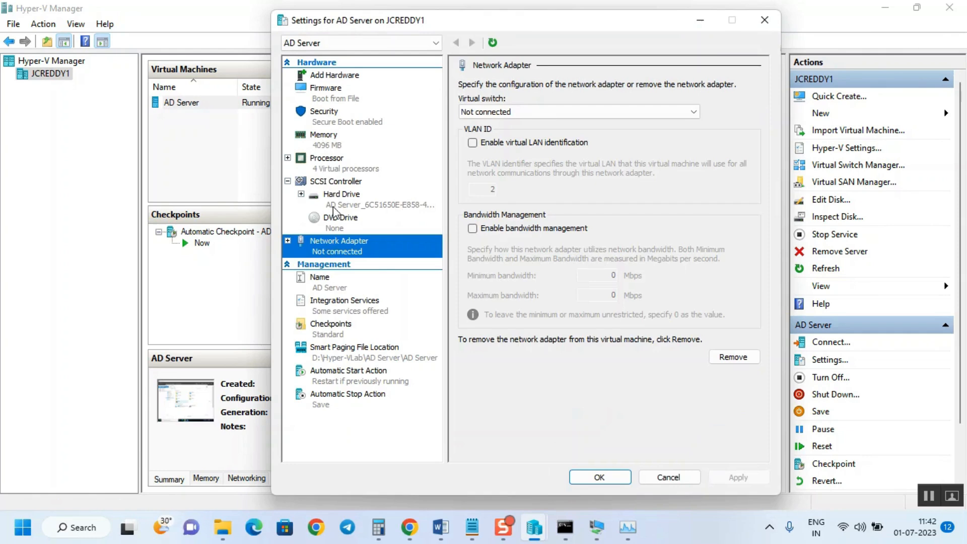
click(515, 113)
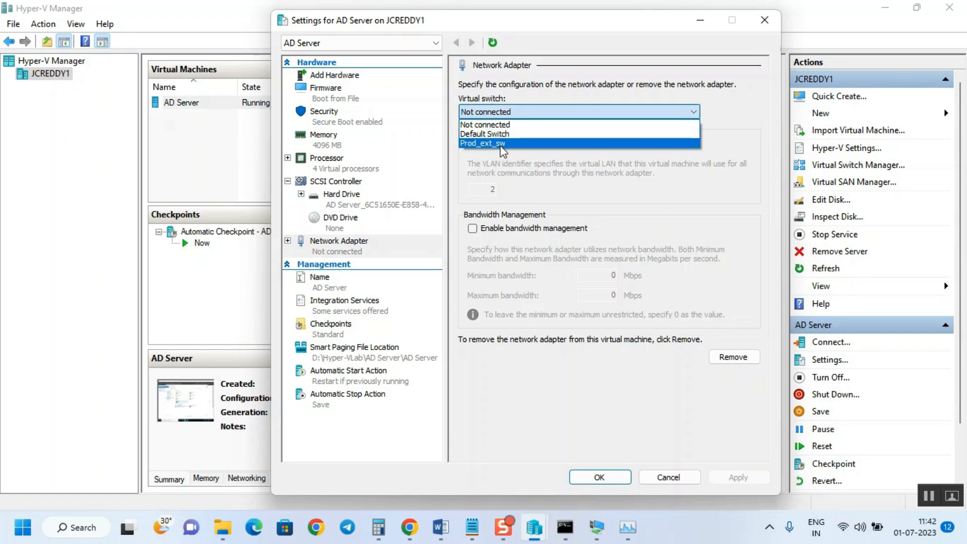
click(502, 144)
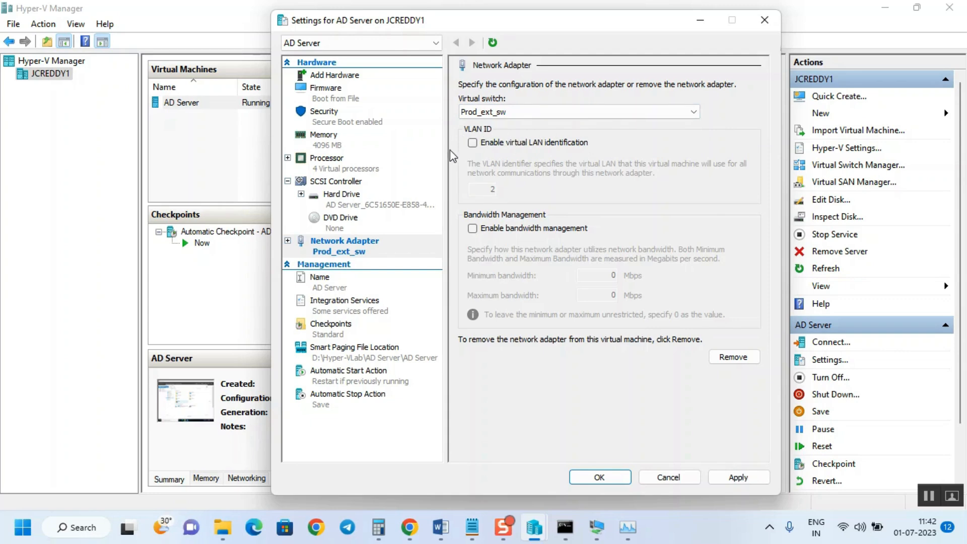
click(748, 478)
click(623, 477)
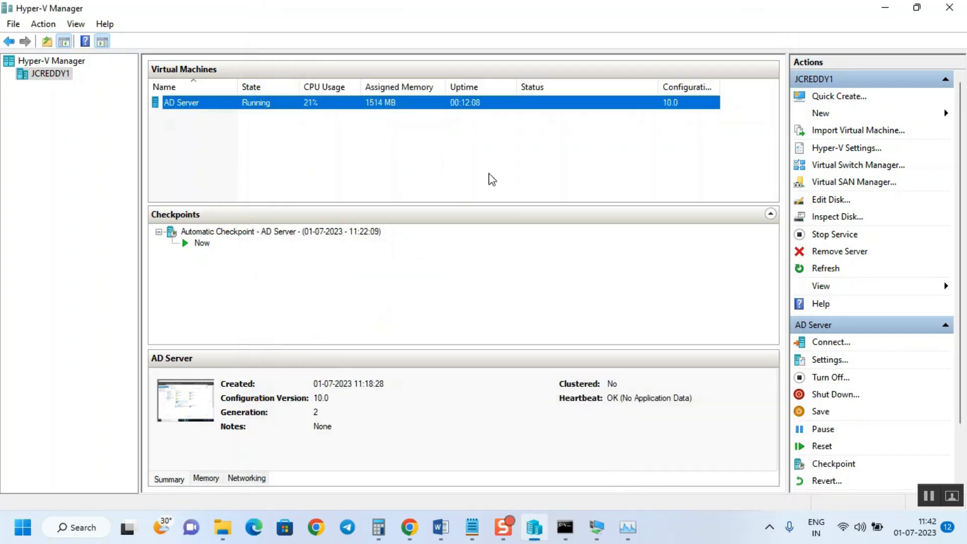
Connect to the AD Server VM, switch to Full Screen Mode, and allow network discovery
right_click(297, 107)
click(329, 114)
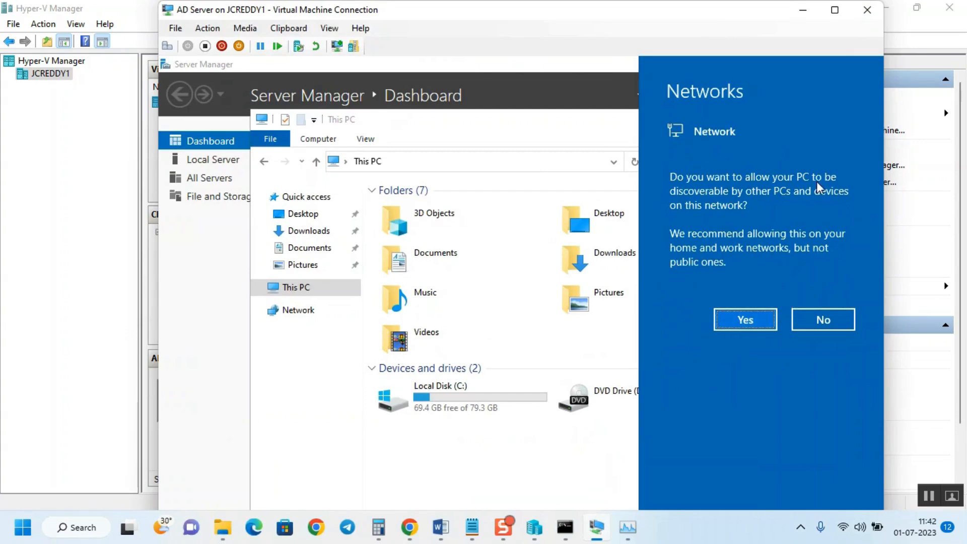
click(328, 29)
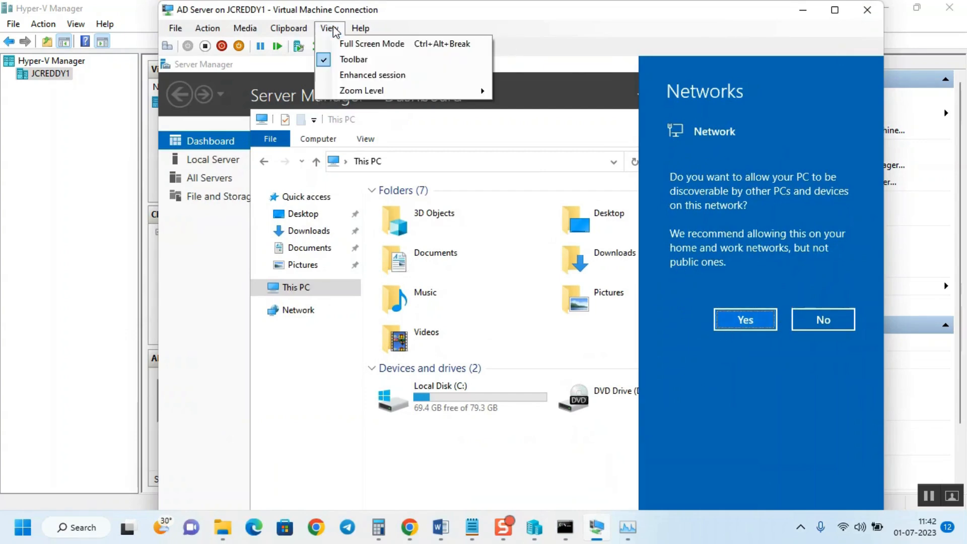
click(390, 44)
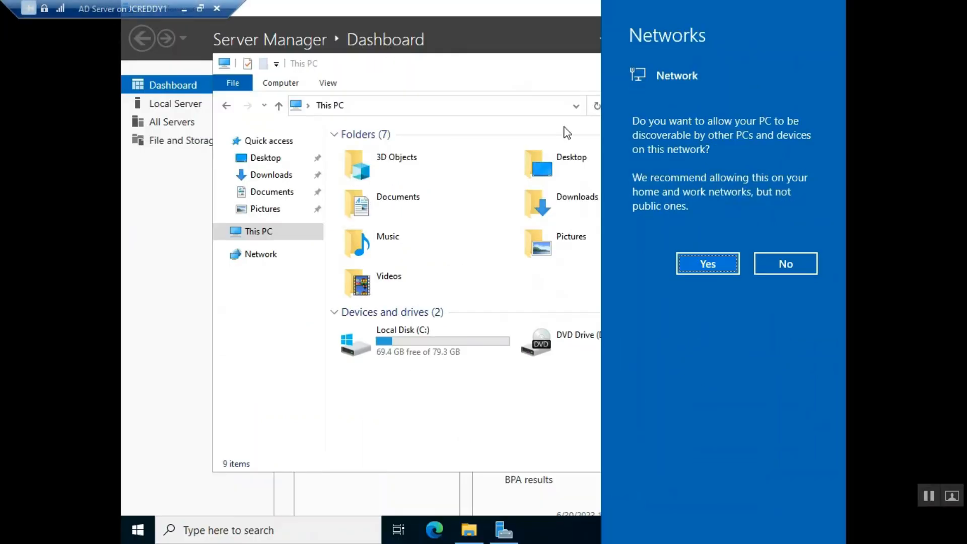
click(714, 264)
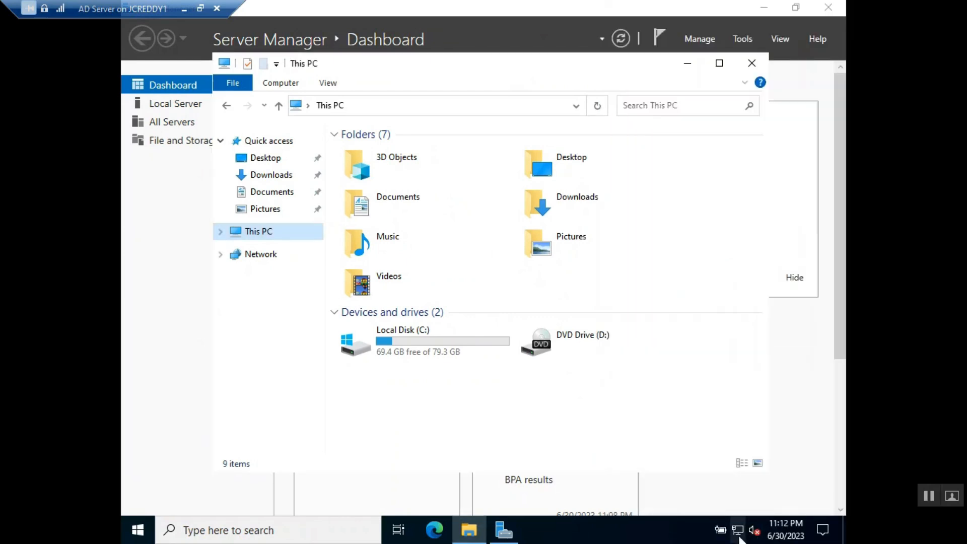
Open Command Prompt, run ipconfig, and select the IPv4 address 192.168.1.9
click(141, 535)
text(cmd)
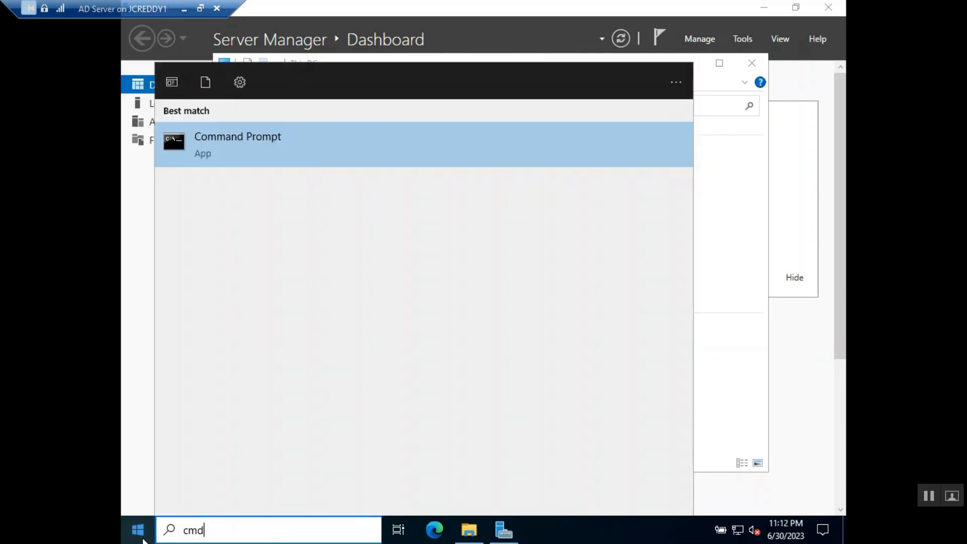
key(Return)
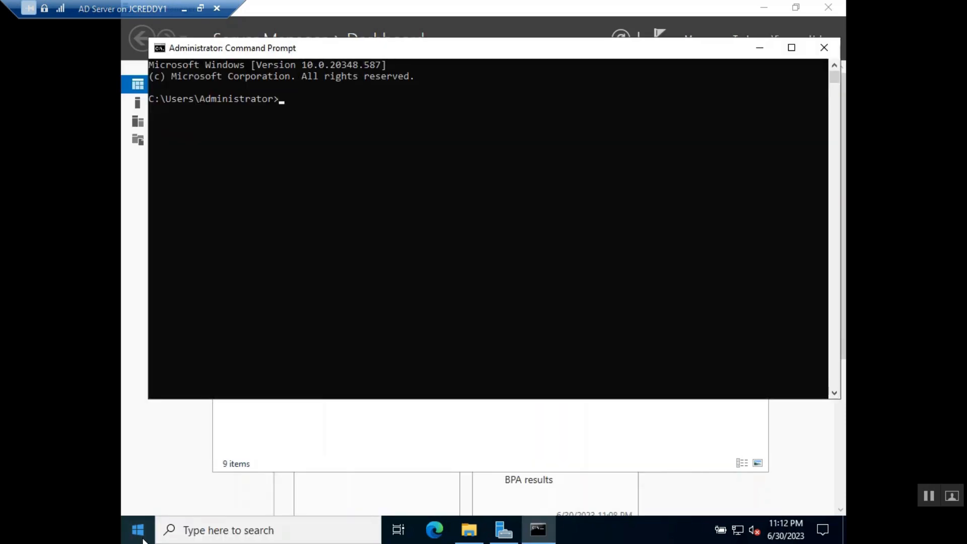
text(ipconfig)
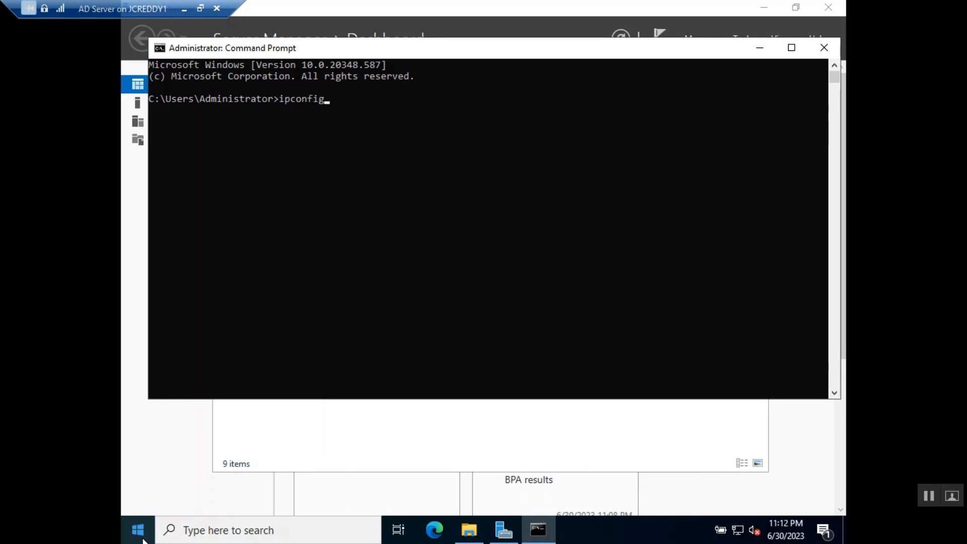
key(Return)
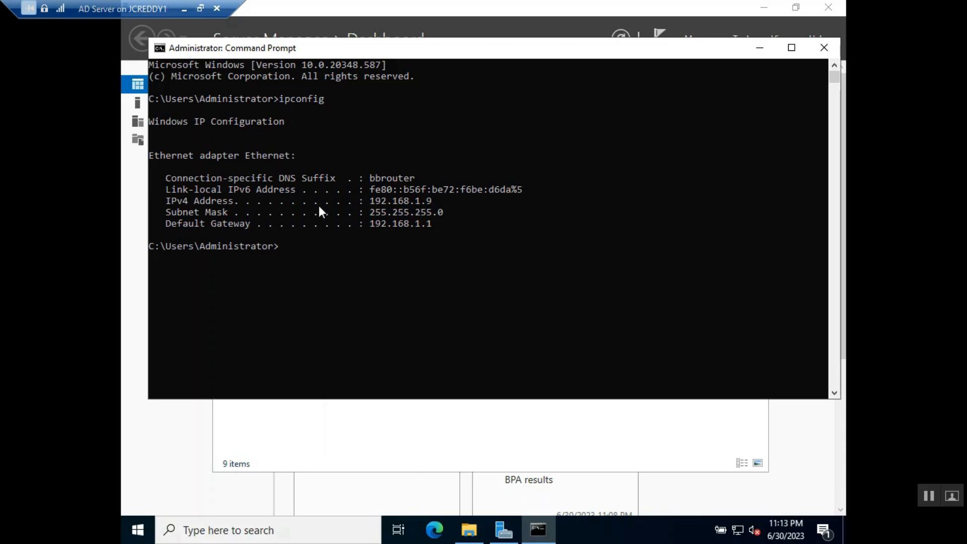
drag(439, 200, 369, 200)
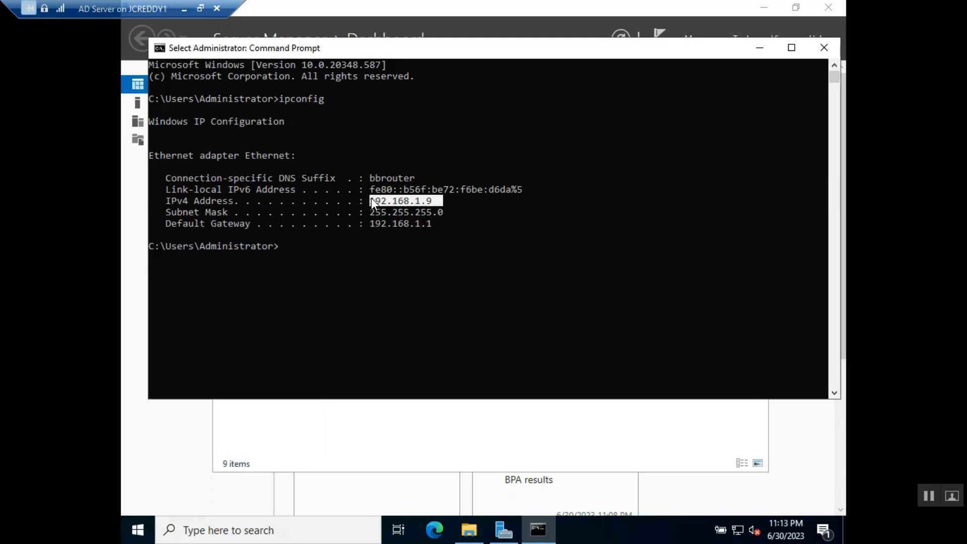
key(ctrl+c)
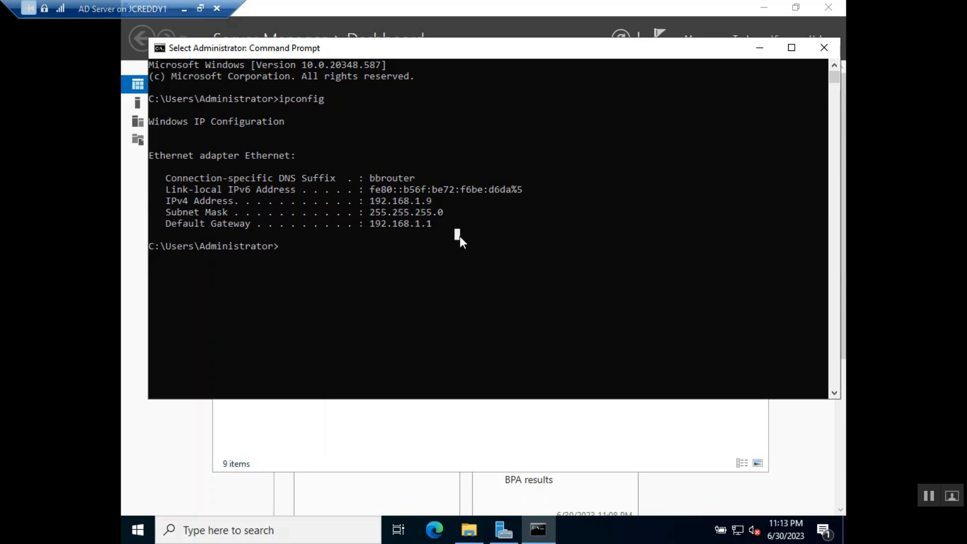
Ping googl.com, then correct it and ping google.com, confirming 0% packet loss
text(ping googl.com)
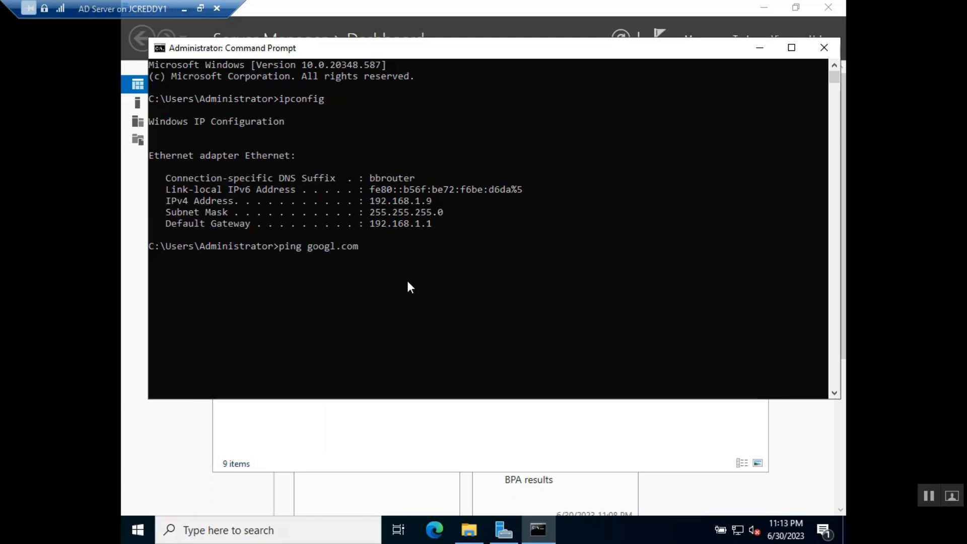
key(Return)
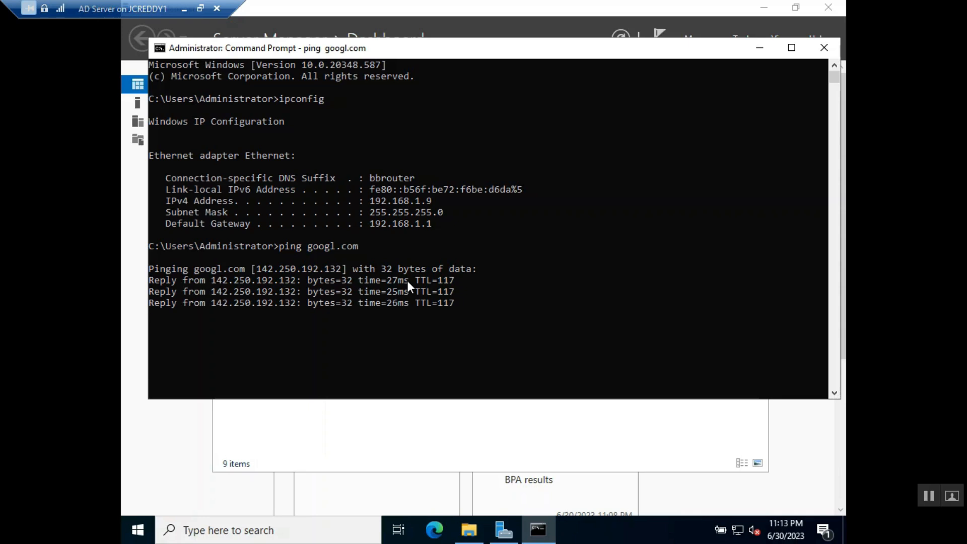
key(Up)
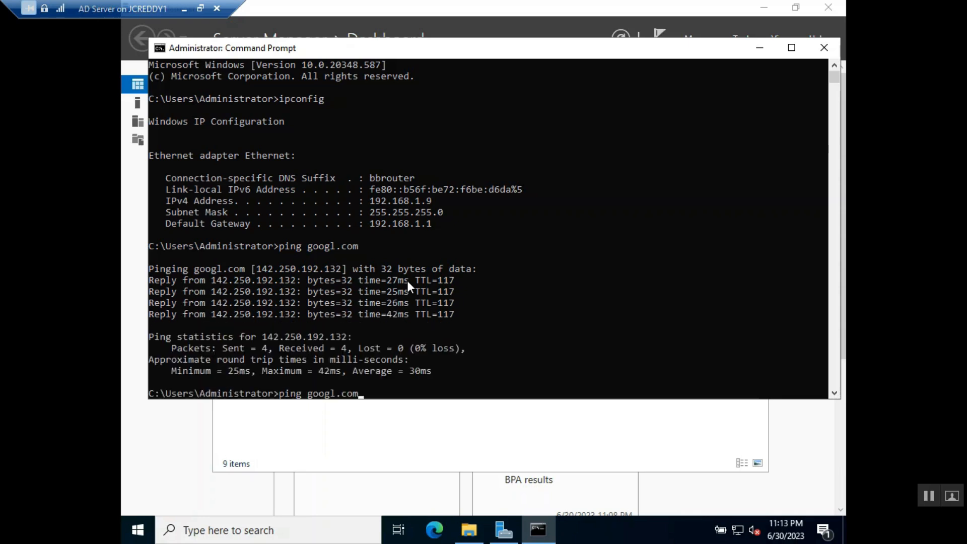
key(Left)
key(Left)
key(Left)
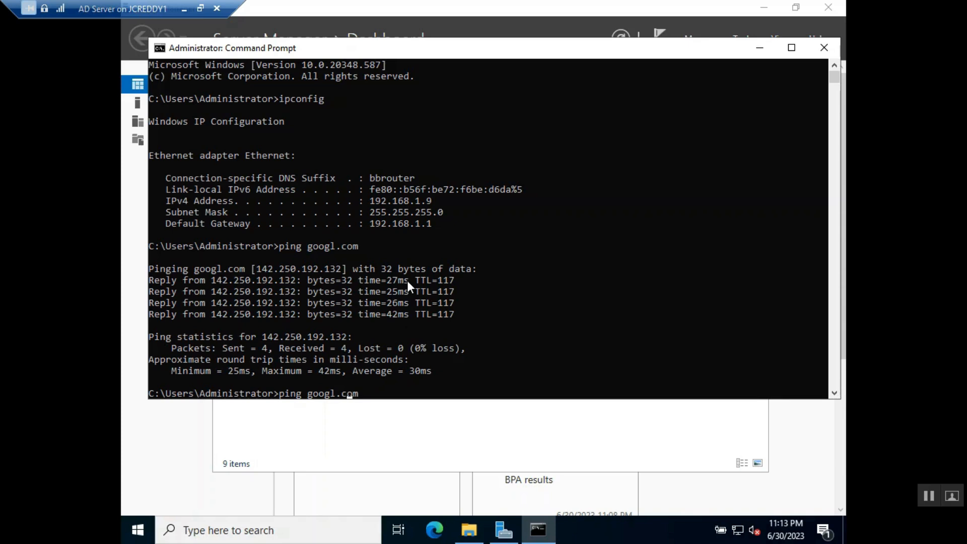
text(e)
key(Return)
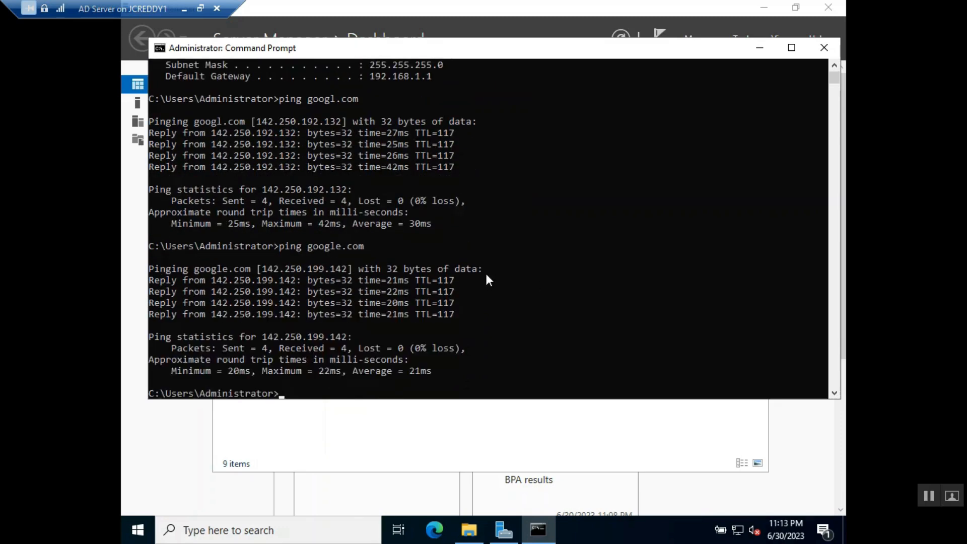
scroll(487, 276, down, 3)
click(500, 321)
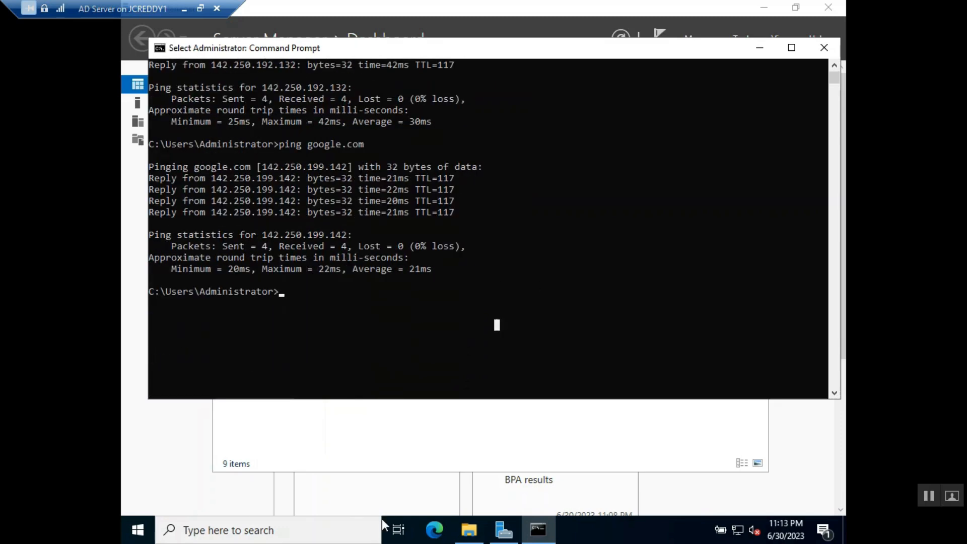
From This PC's Properties, switch Enable Remote Desktop on, confirm, and minimize Settings
click(476, 531)
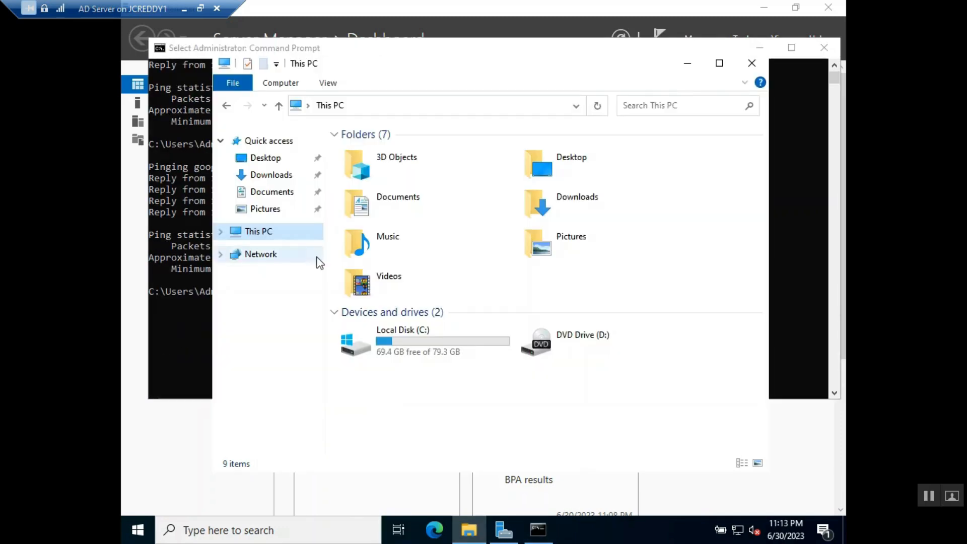
right_click(267, 234)
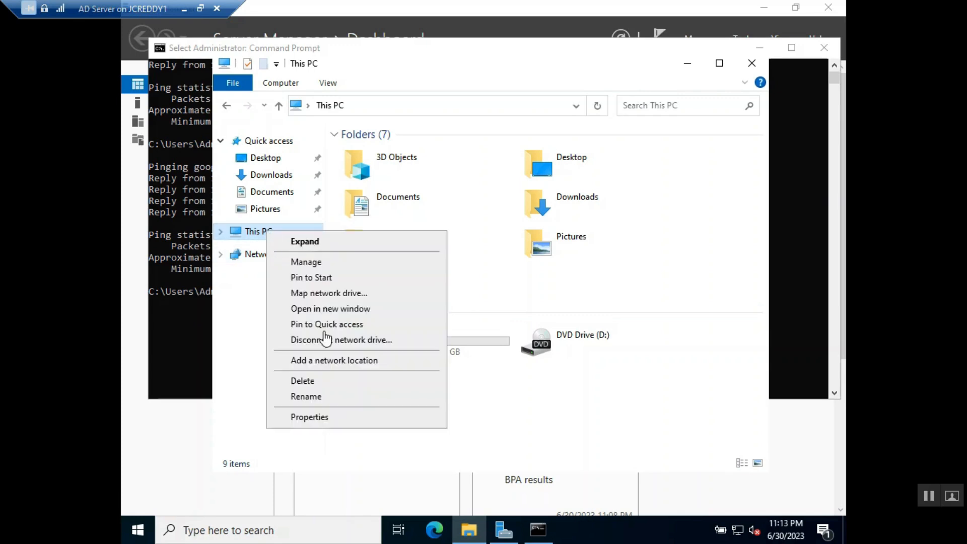
click(316, 422)
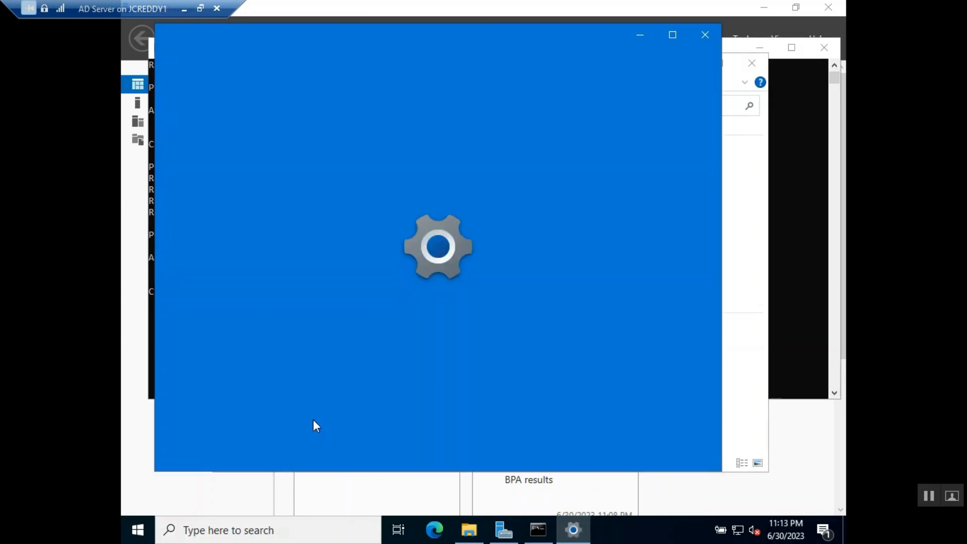
scroll(253, 259, down, 1)
scroll(254, 264, down, 2)
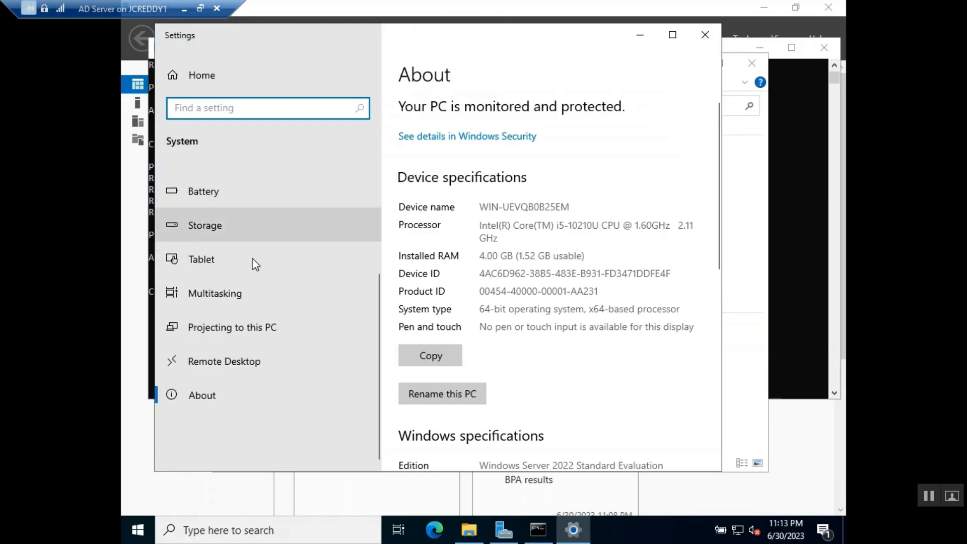
click(248, 362)
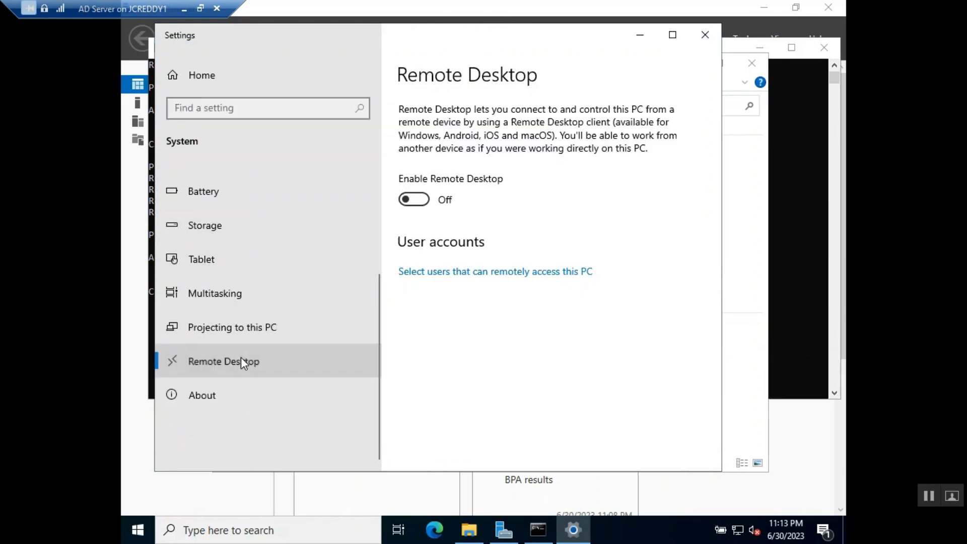
click(413, 200)
click(561, 281)
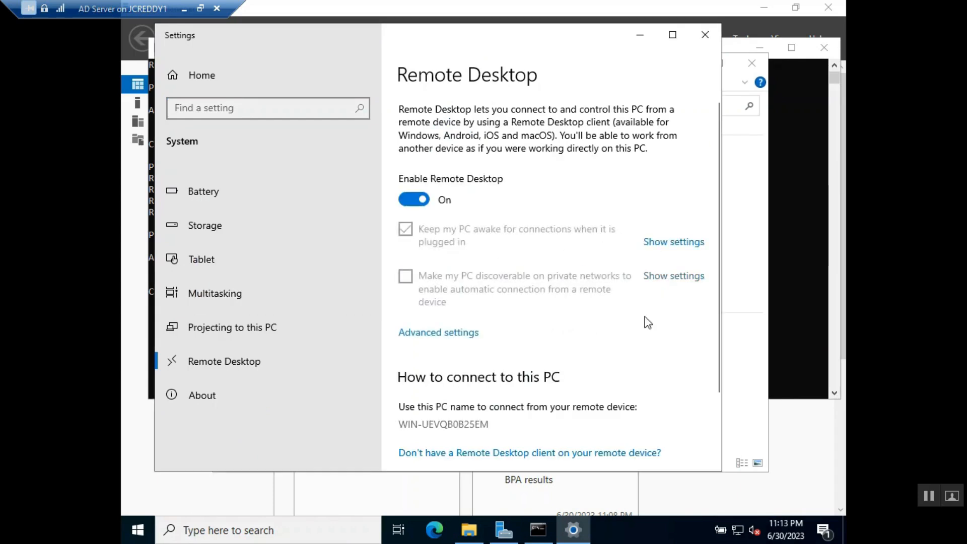
scroll(534, 301, down, 2)
scroll(535, 300, up, 2)
click(640, 34)
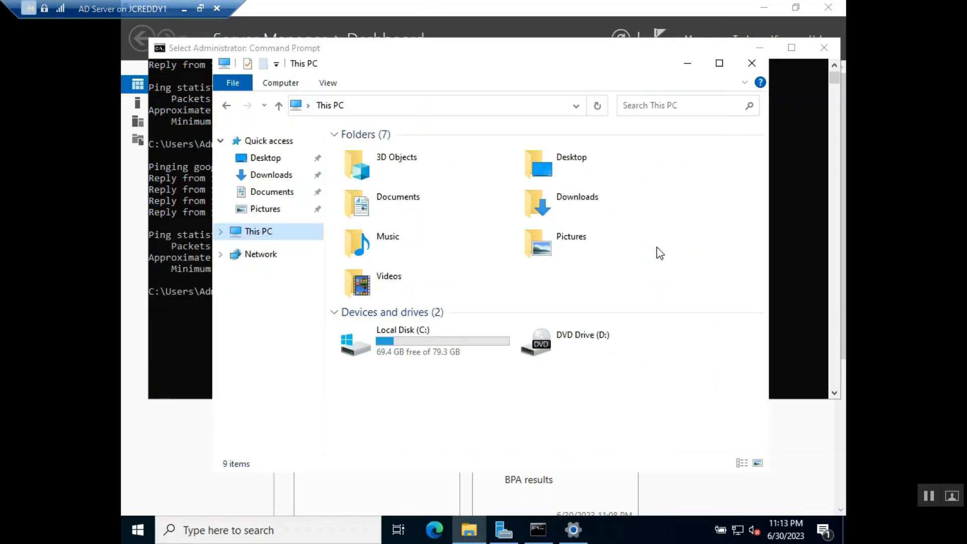
Launch the advanced firewall console with wf.msc from Command Prompt
click(205, 319)
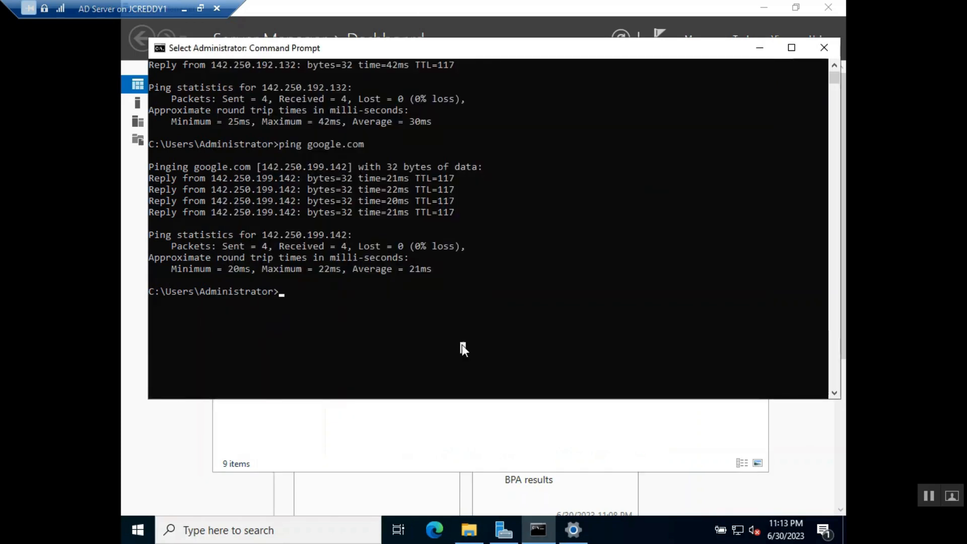
text(wf)
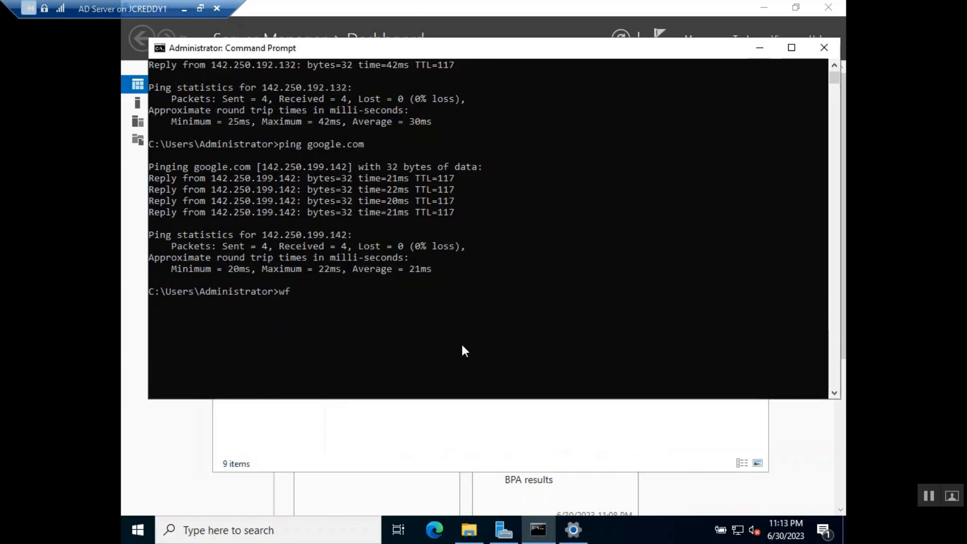
text(.msc)
key(Return)
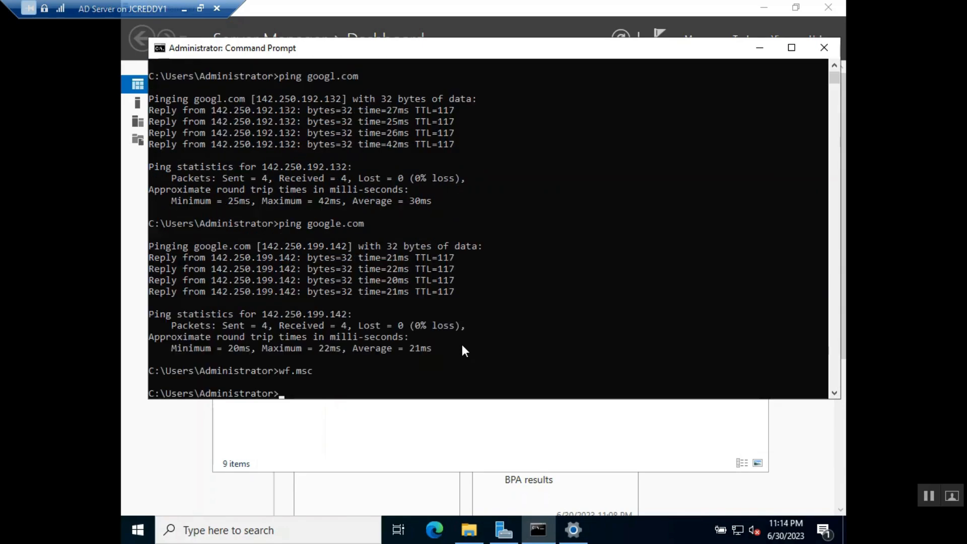
click(151, 538)
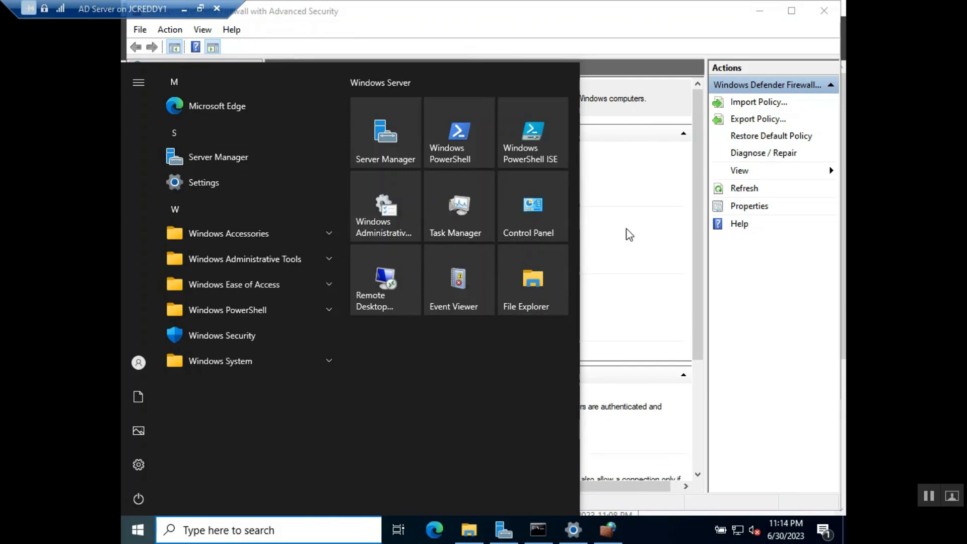
click(636, 248)
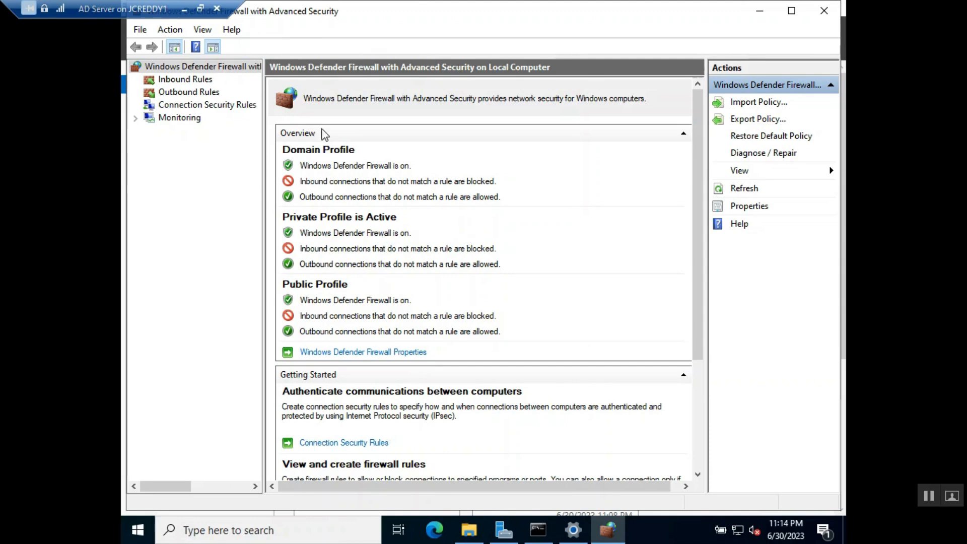
In firewall Properties, set the Domain and Private profile firewall states to Off
right_click(233, 67)
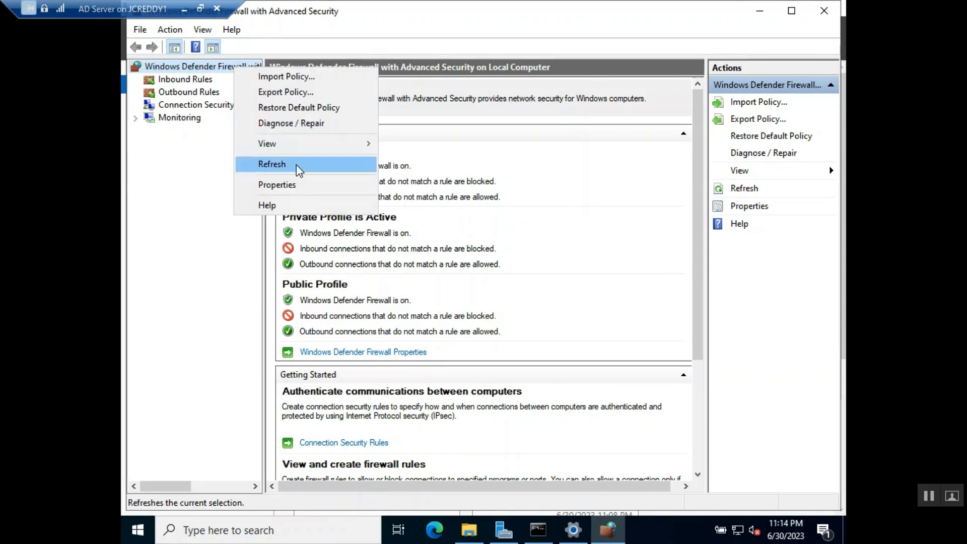
click(276, 184)
click(527, 182)
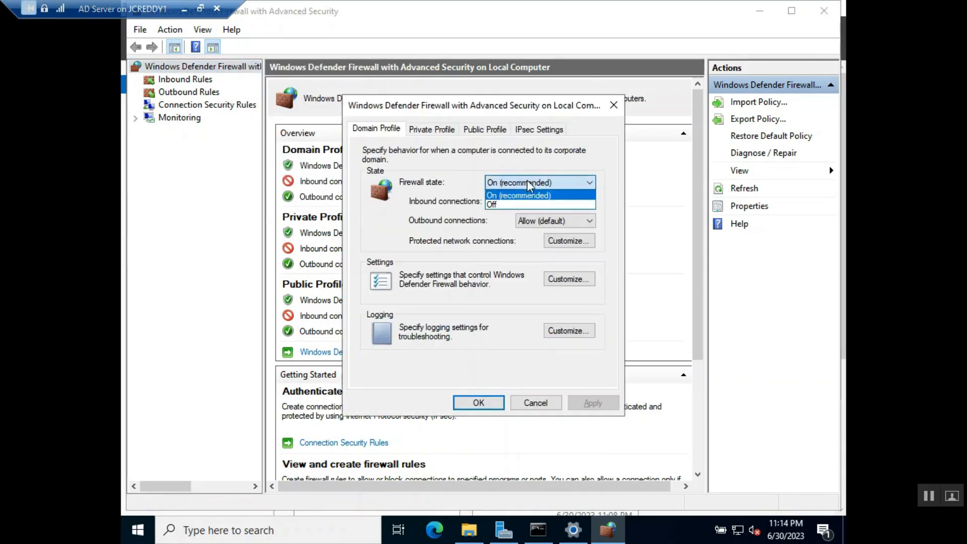
click(513, 201)
click(421, 127)
click(523, 186)
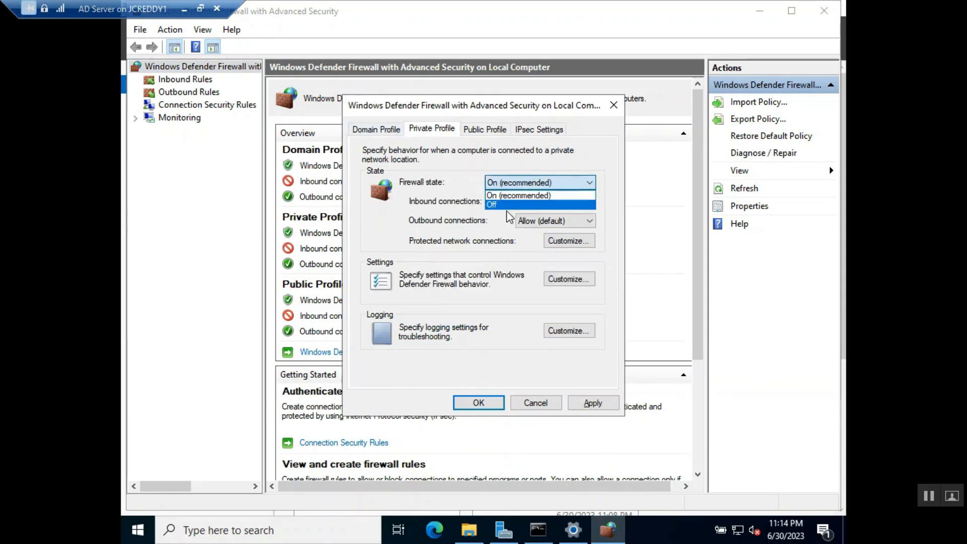
click(507, 204)
Set the Public profile firewall state to Off, apply, and close the firewall window
click(484, 130)
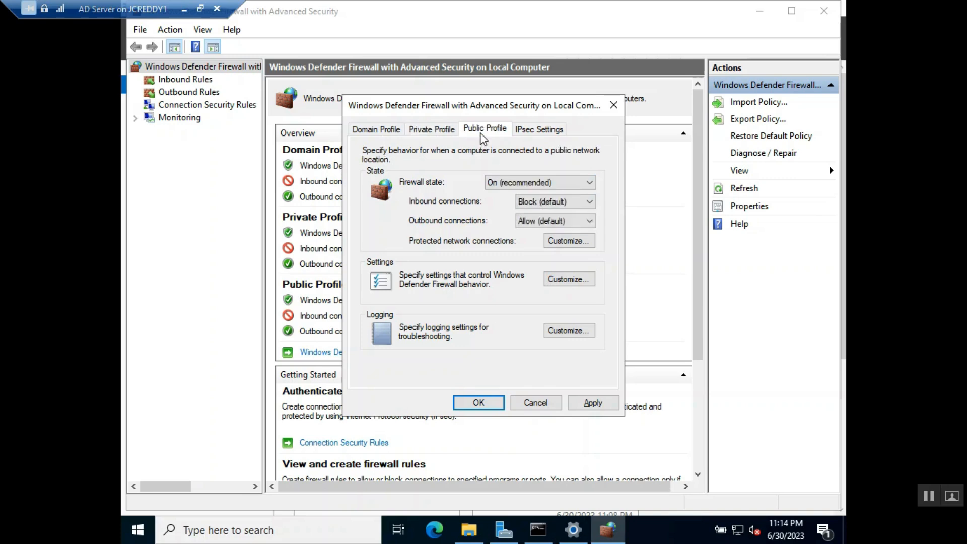
click(495, 187)
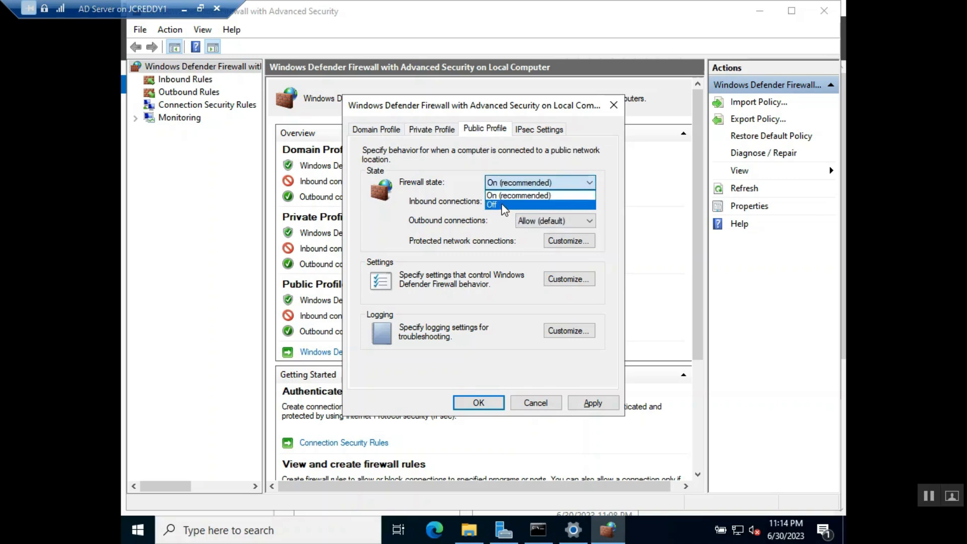
click(502, 205)
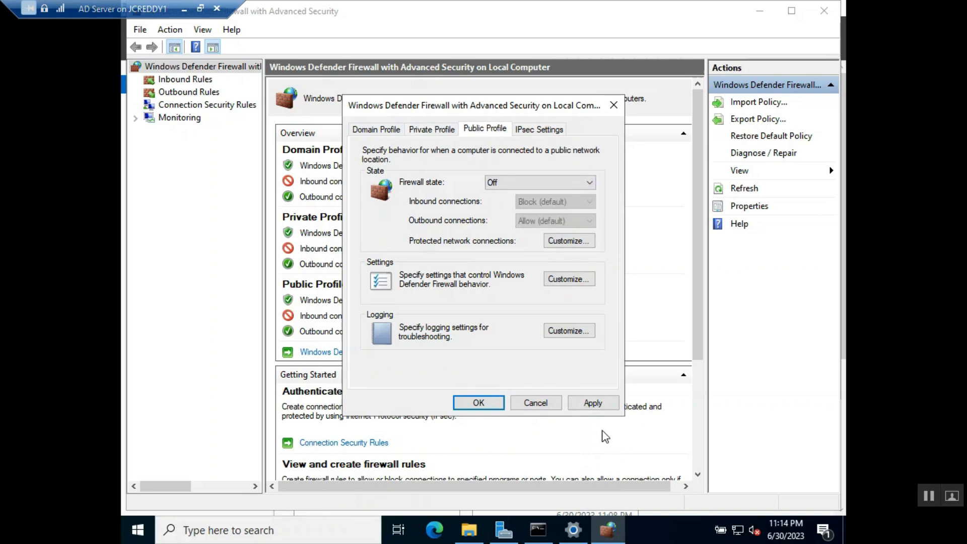
click(589, 403)
click(478, 403)
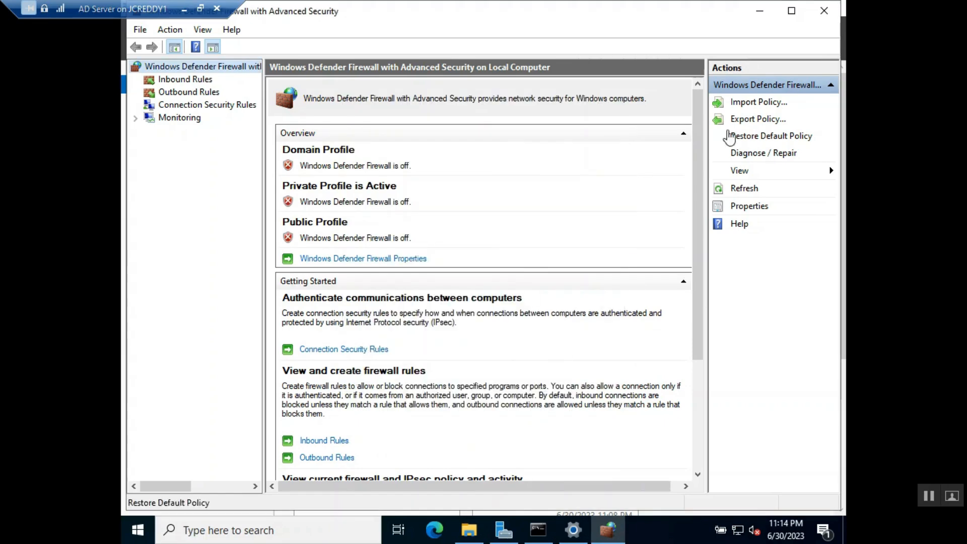
click(763, 13)
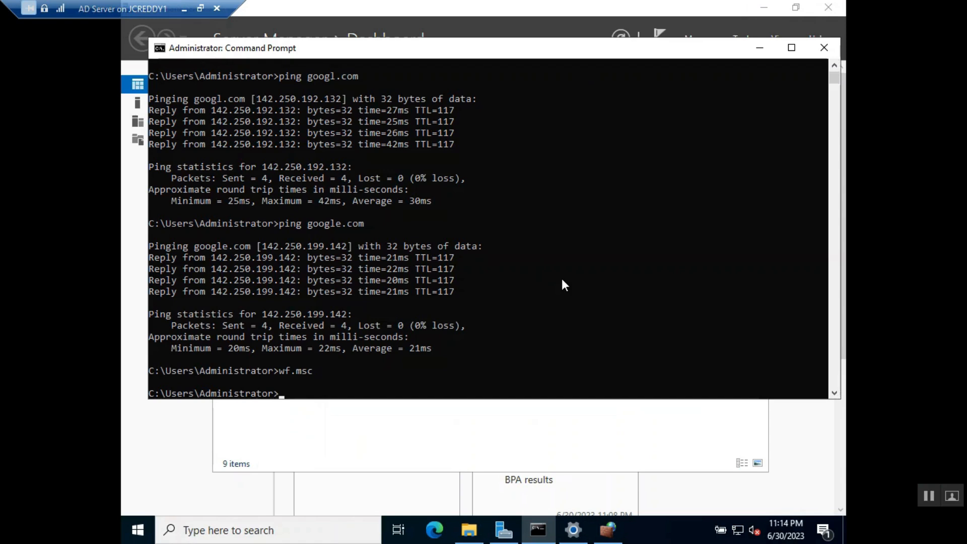
Rerun ipconfig, copy the IPv4 address 192.168.1.9, and take the VM out of full screen
text(ipconfig)
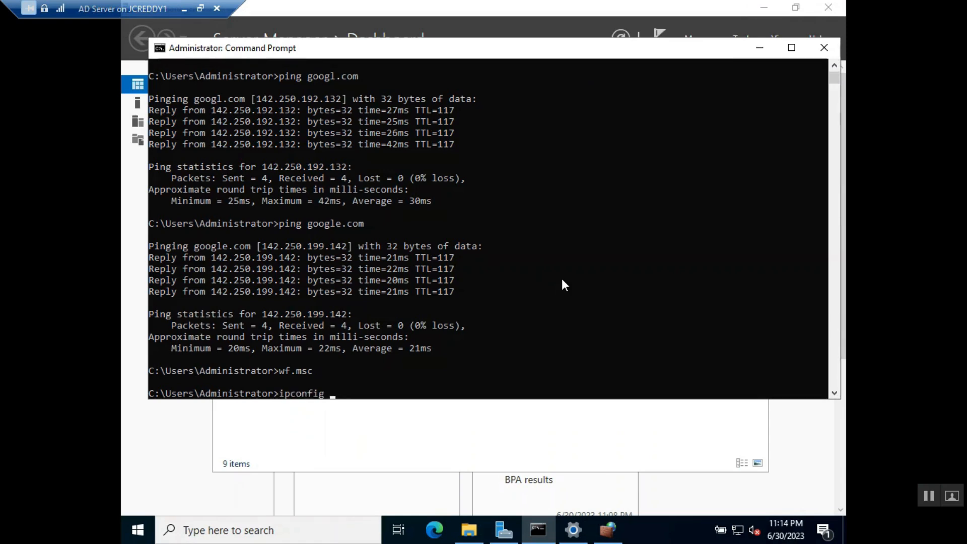
key(Return)
drag(438, 343, 368, 344)
key(ctrl+c)
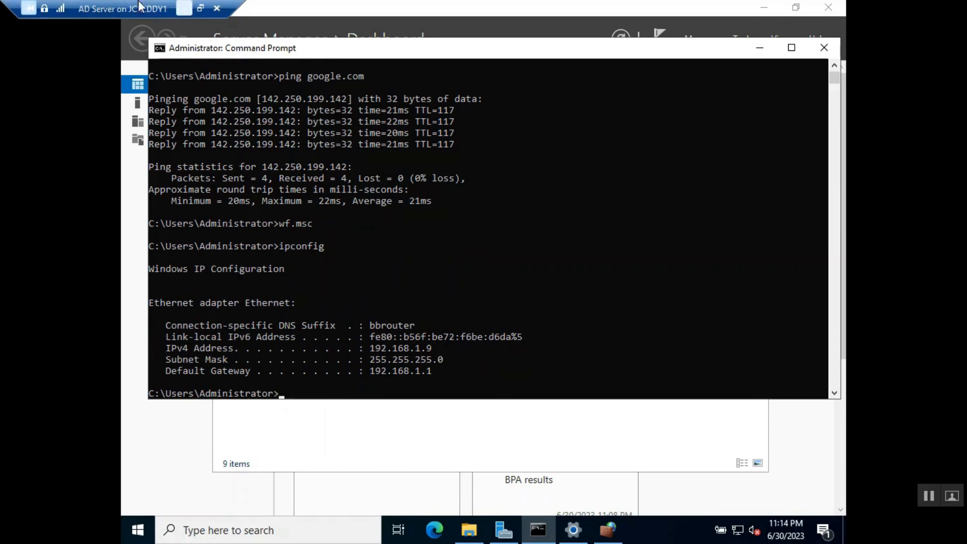
click(201, 8)
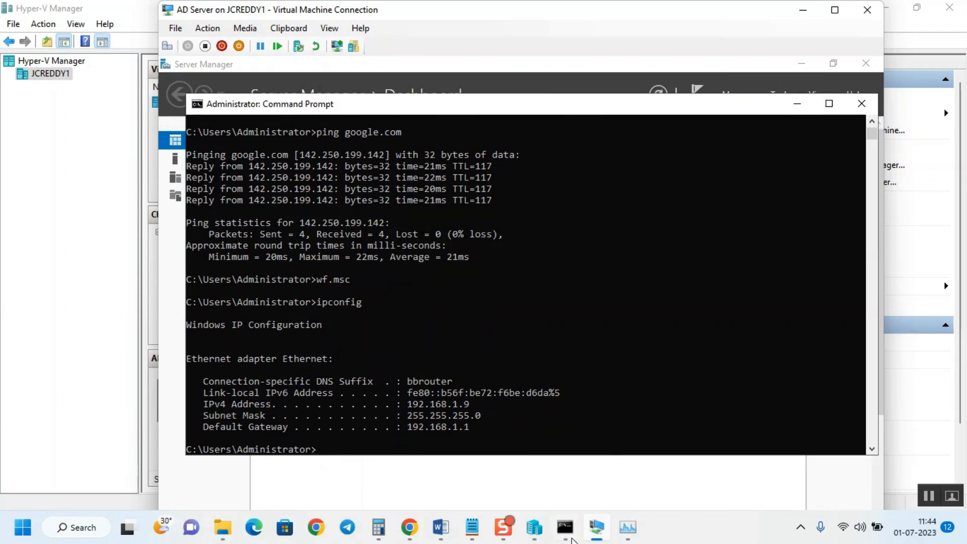
Launch Remote Desktop Connection via mstsc and connect to 192.168.1.9
click(20, 529)
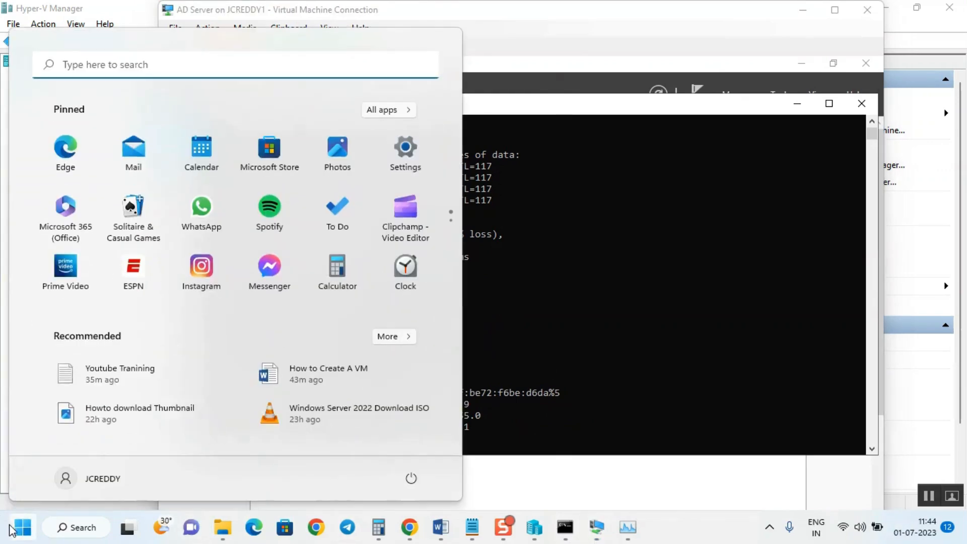
text(mstsc)
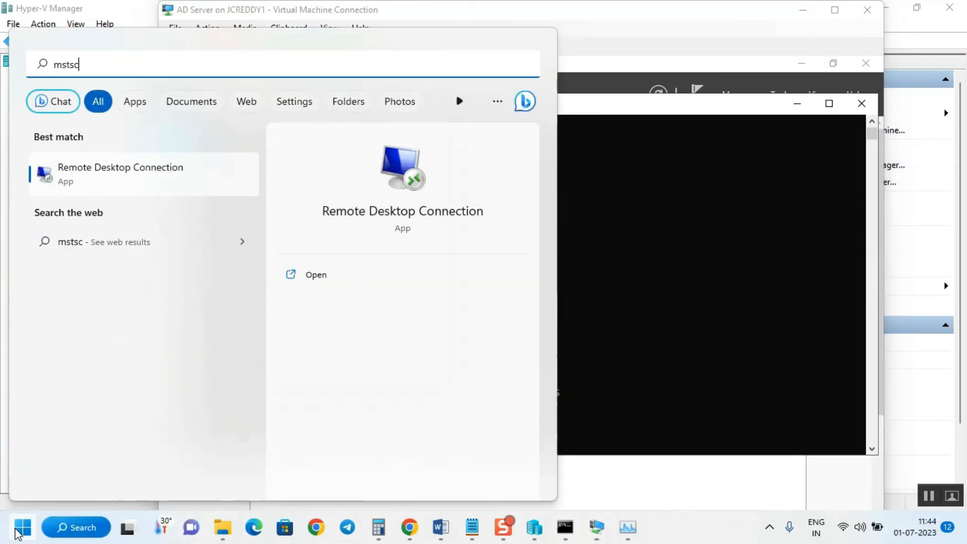
key(Return)
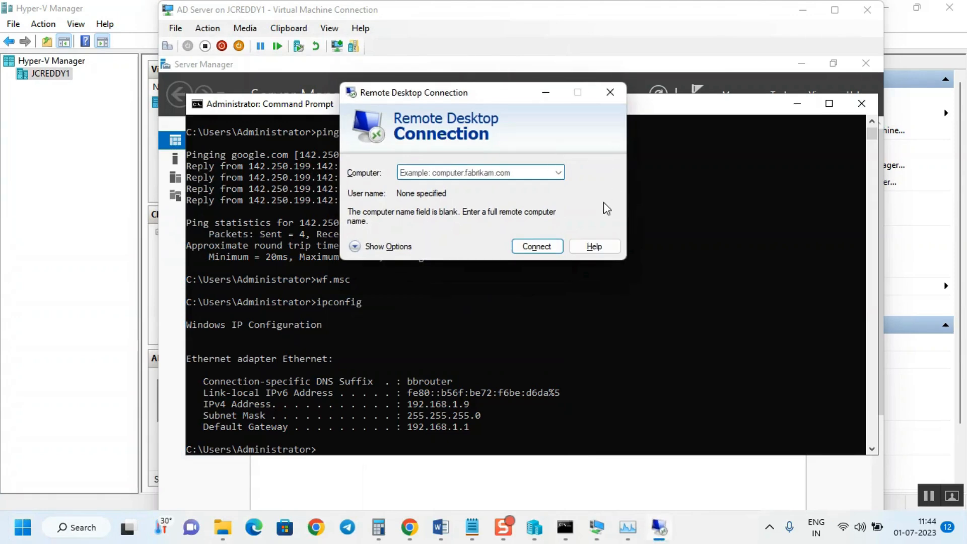
text(193)
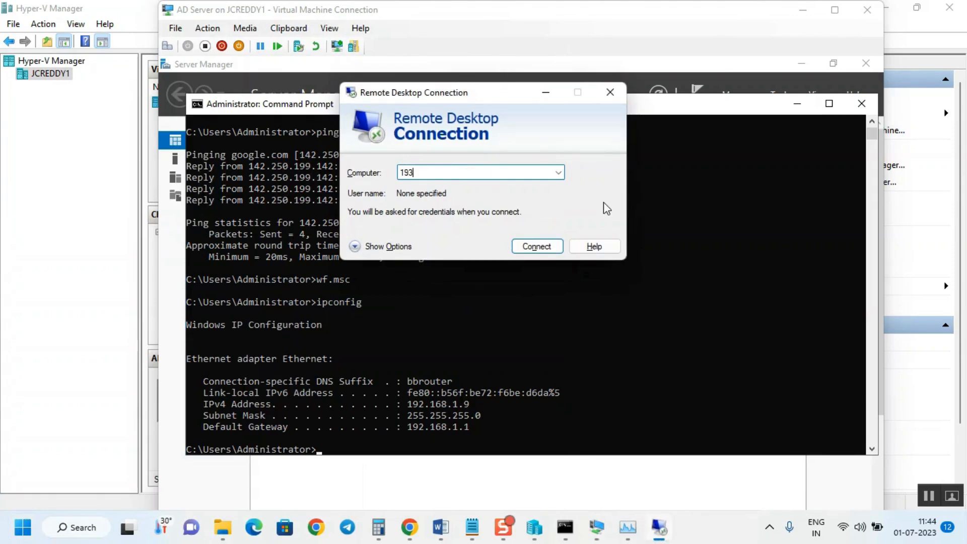
text(2.168.1.9)
key(Return)
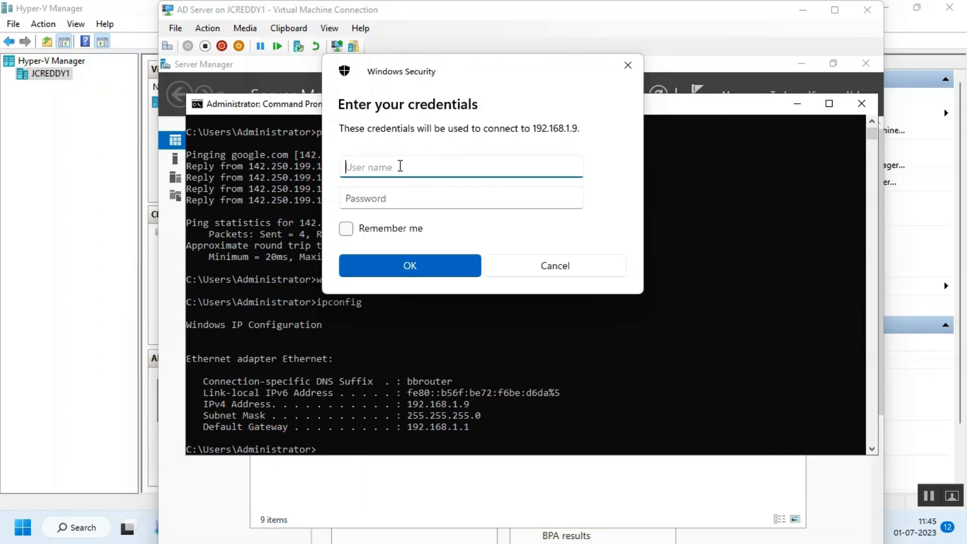
Sign in with user name administrator and the account password
text(admib)
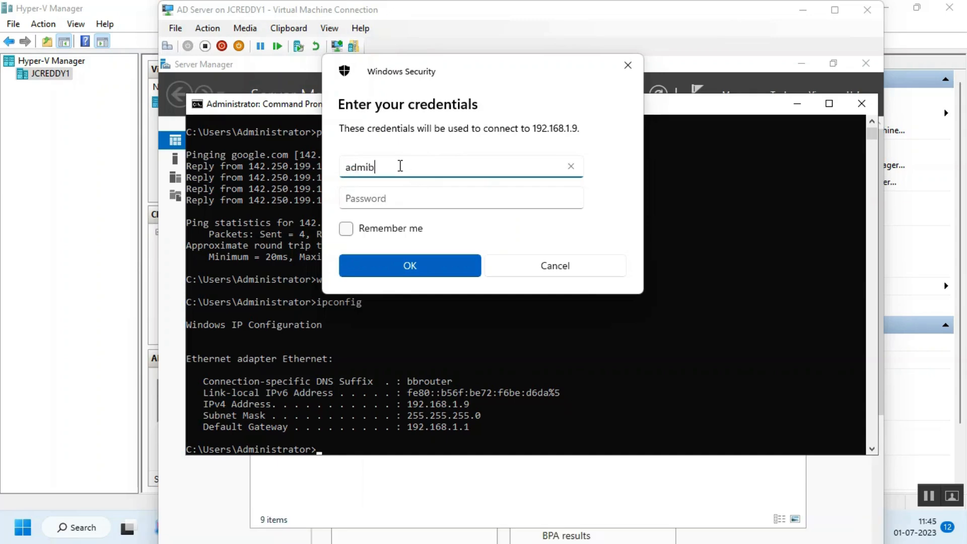
key(BackSpace)
text(nistrator)
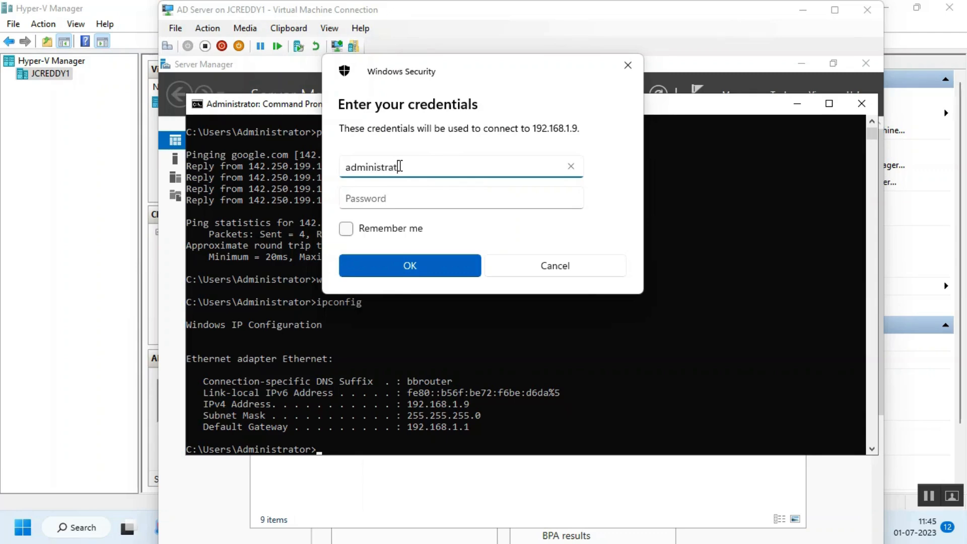
key(Tab)
text(•••••••)
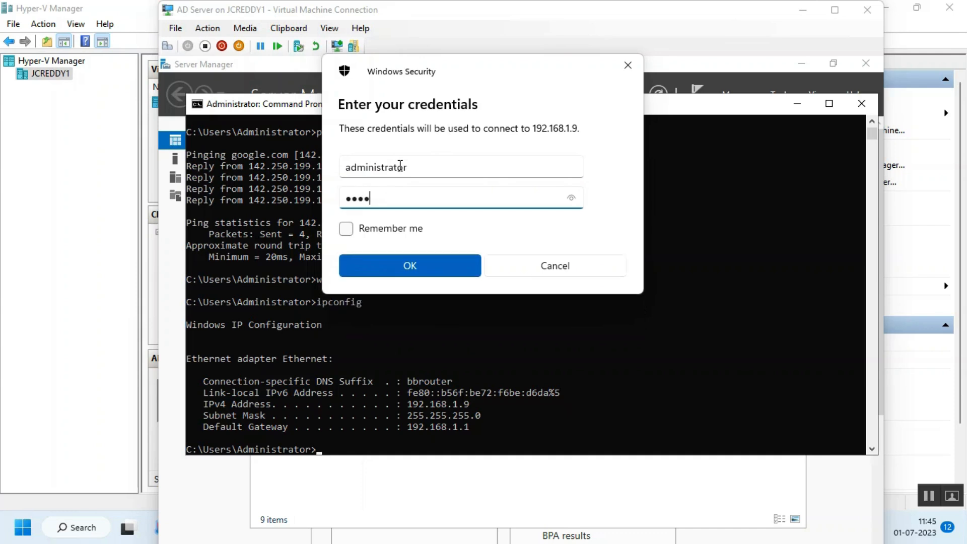
text(•••)
key(Return)
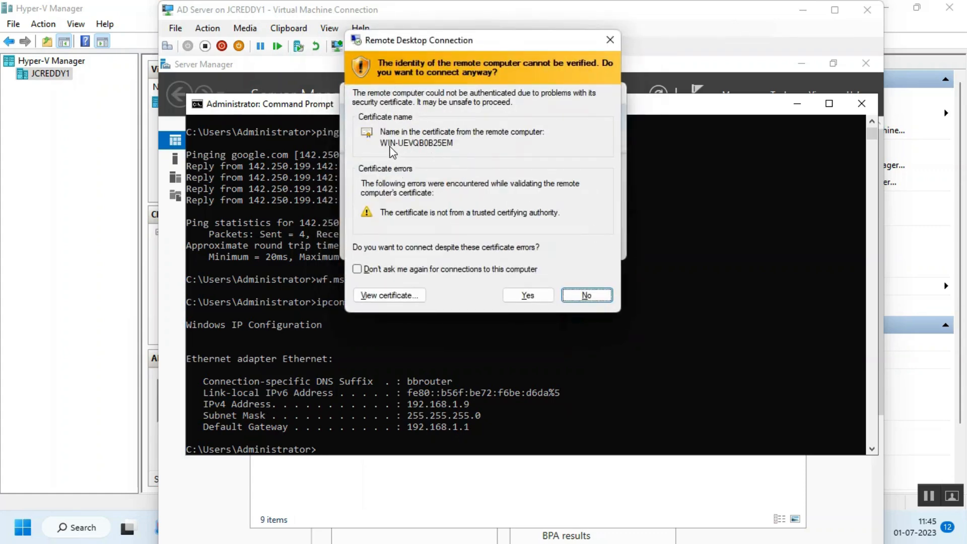
Run hostname to confirm WIN-UEVQB0B25EM, then accept the certificate warning to connect
click(579, 409)
text(host)
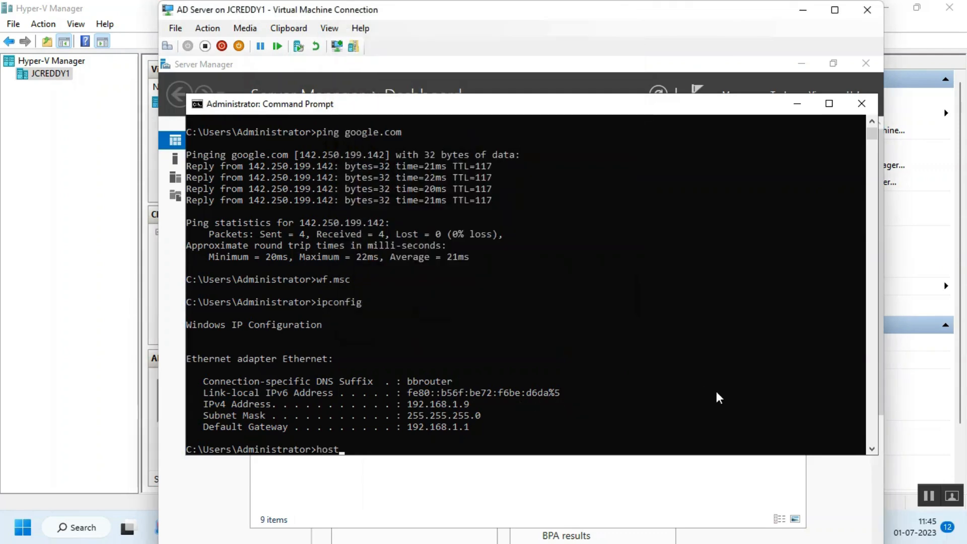
text(name)
key(Return)
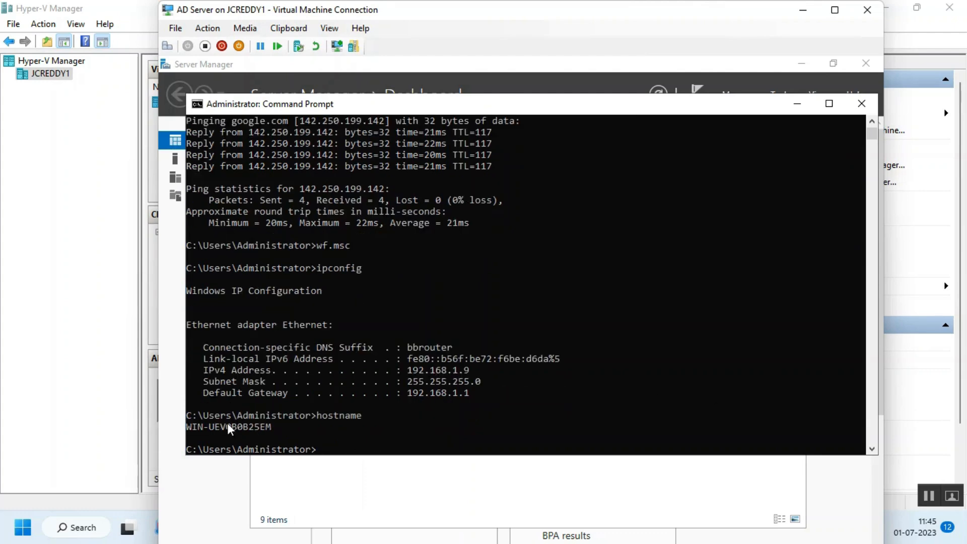
drag(281, 428, 192, 427)
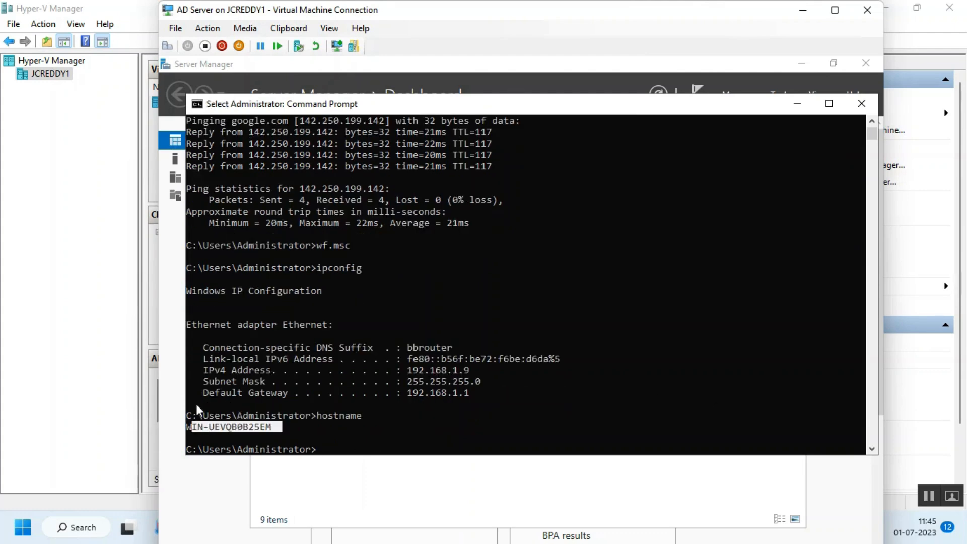
drag(459, 11, 816, 21)
click(432, 149)
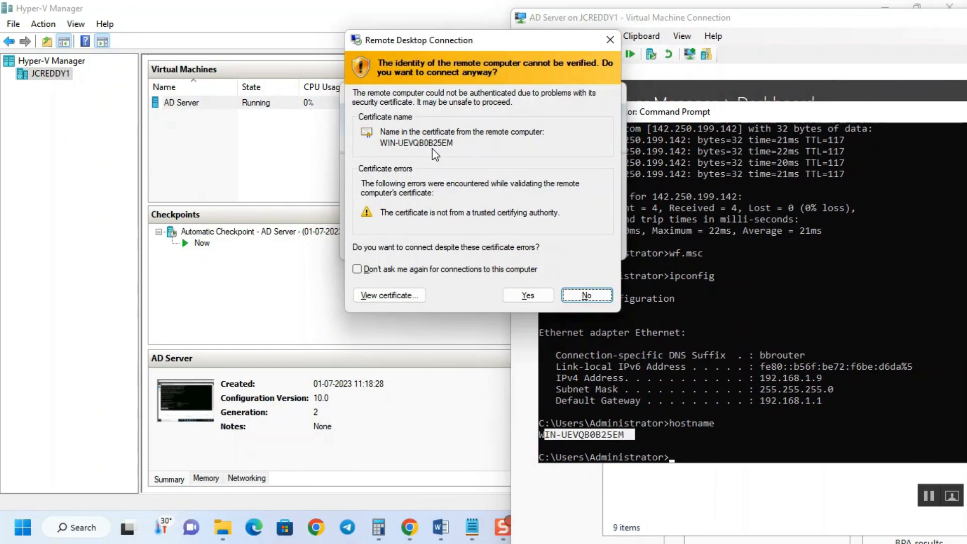
click(527, 295)
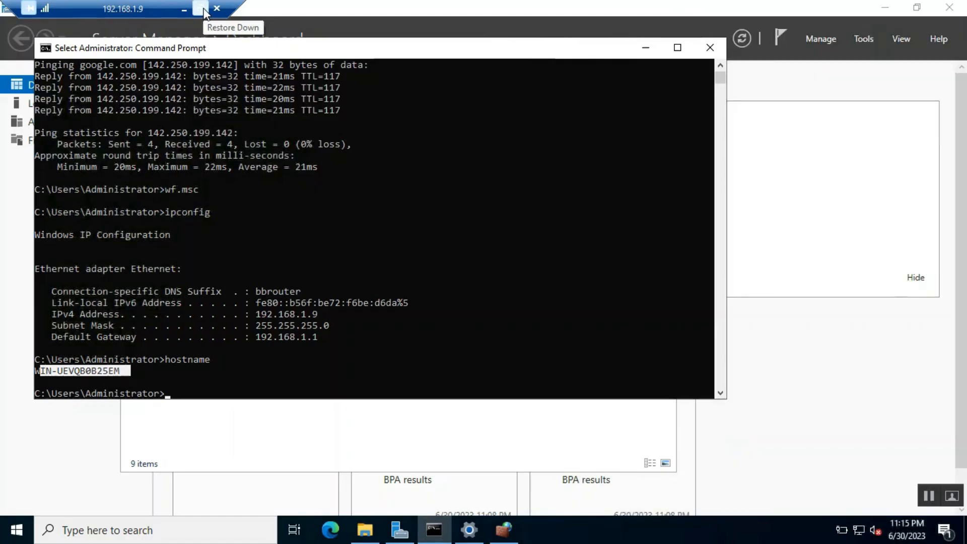
Restore the 192.168.1.9 remote session to a window and move it down and right
click(204, 8)
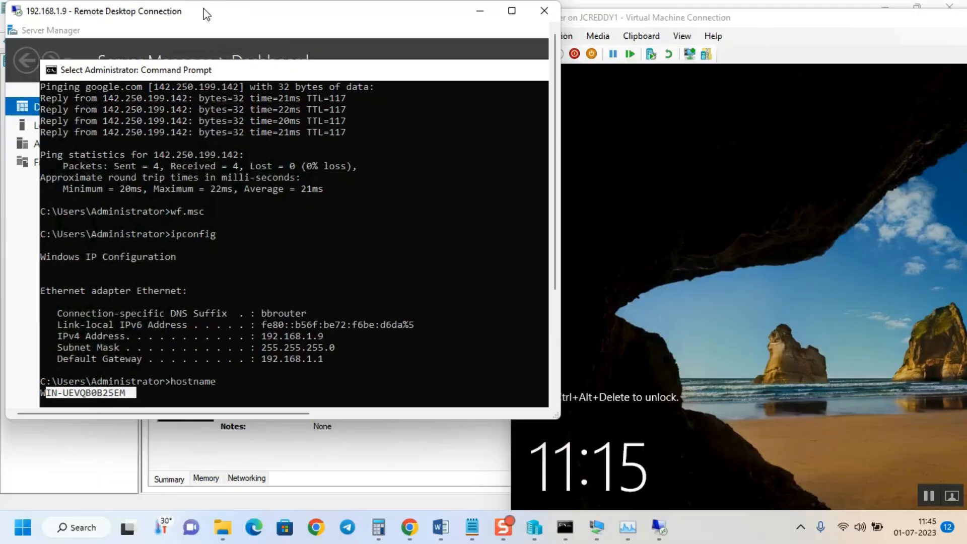
drag(234, 12, 291, 32)
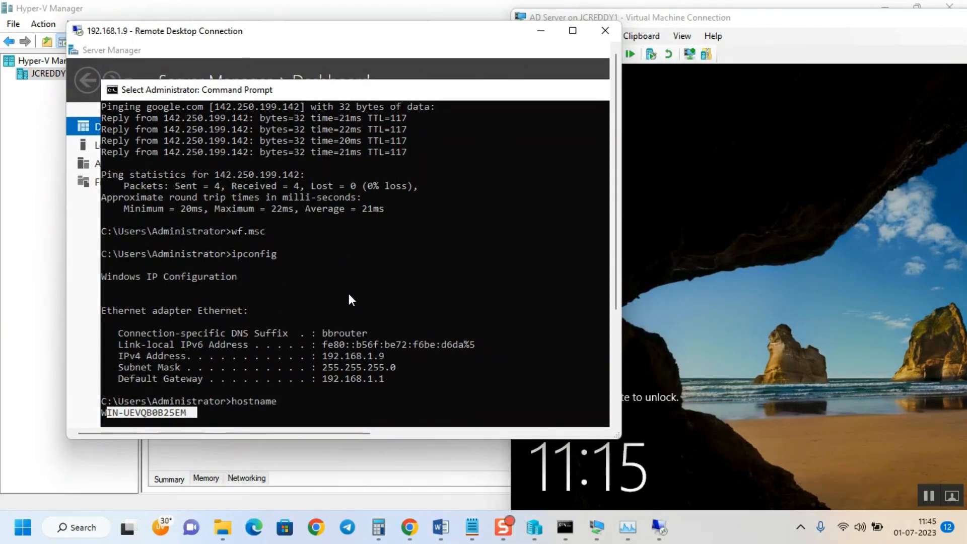
scroll(351, 299, down, 5)
scroll(351, 299, up, 1)
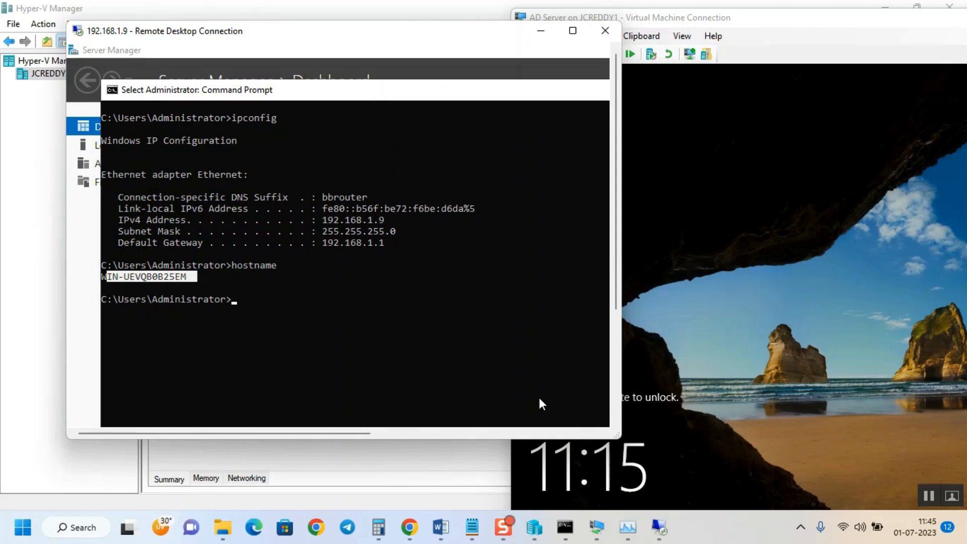
mouse_move(506, 534)
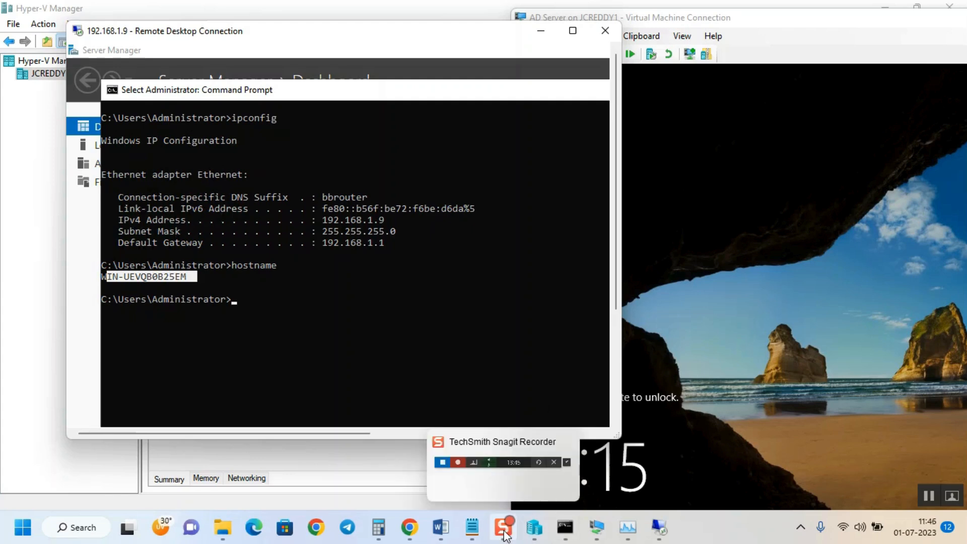
mouse_move(510, 487)
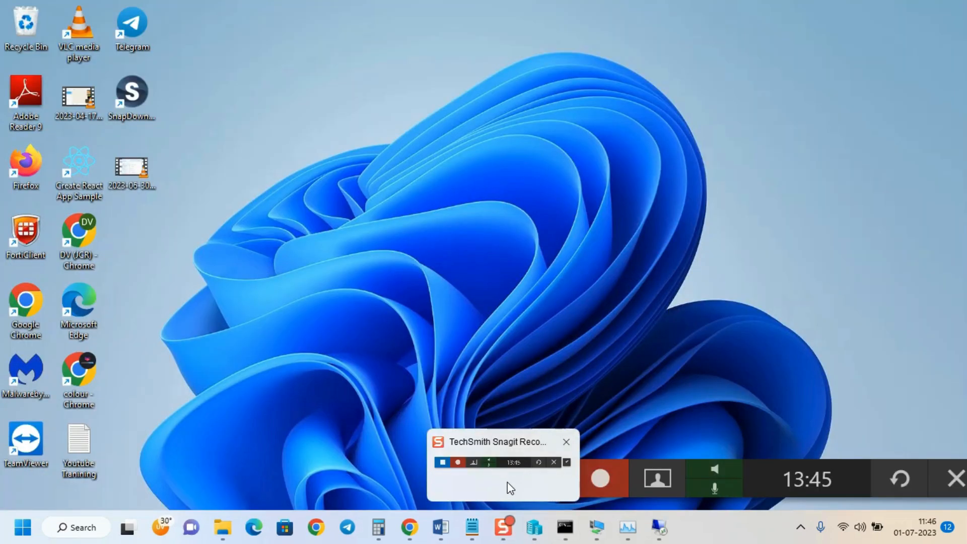